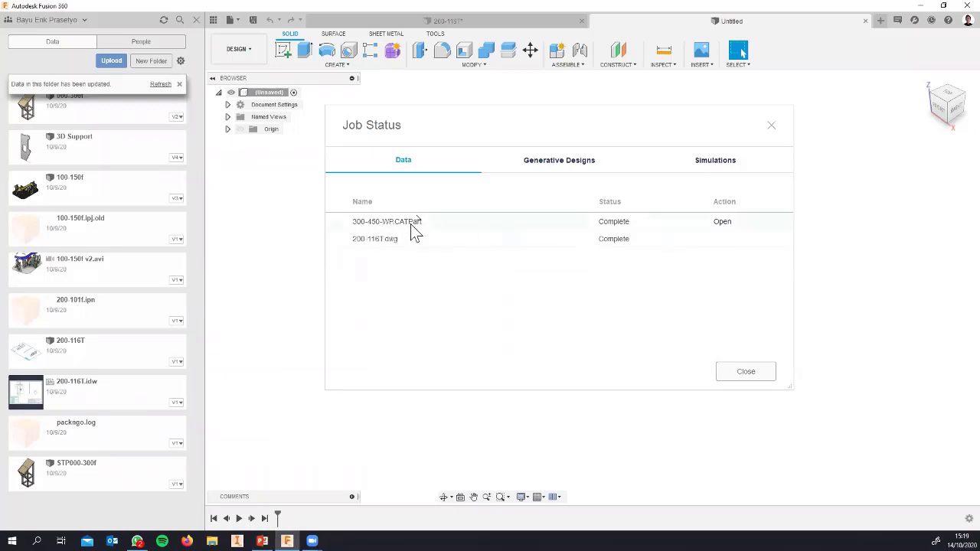
- Open the uploaded 300-450-WP.CATPart model and examine the sheet-metal part from several sides
left_click(724, 222)
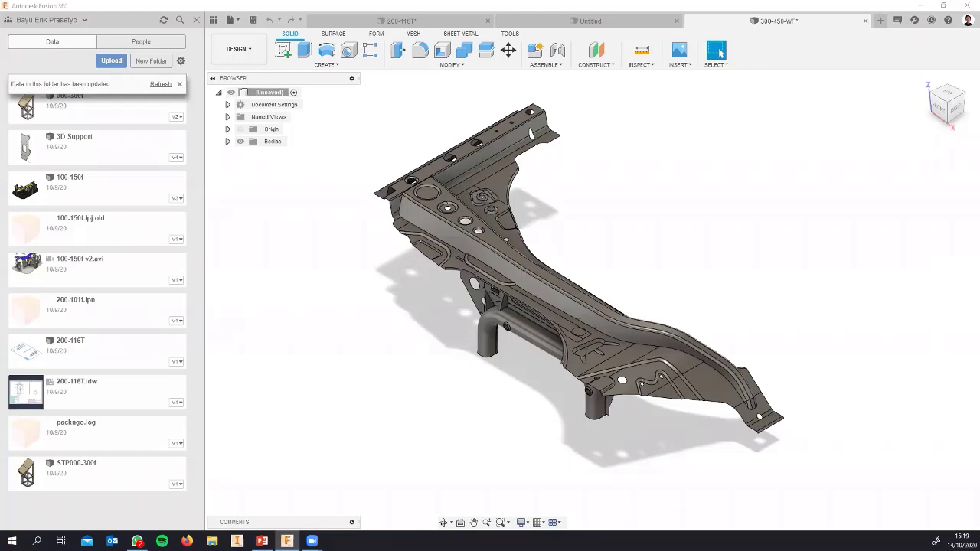
middle_click_drag(606, 284, 610, 278)
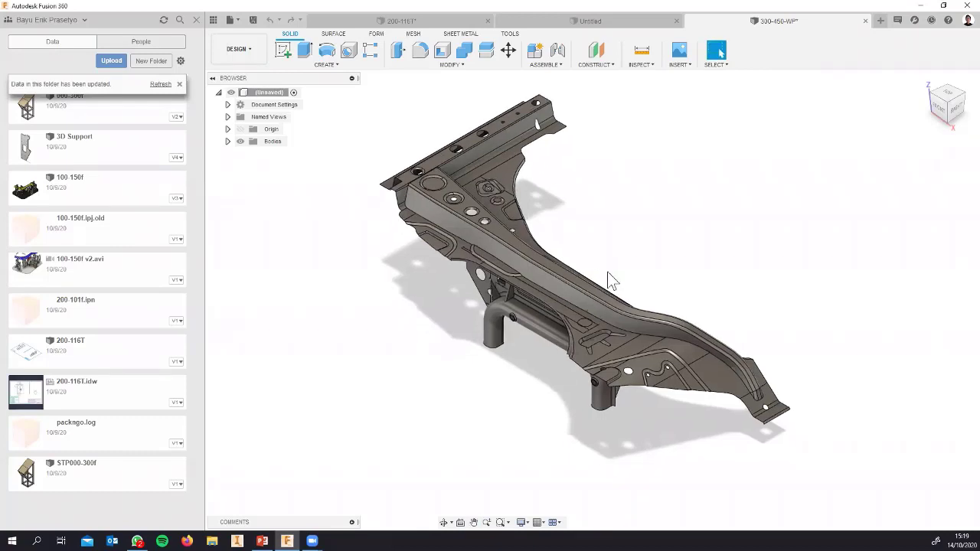
middle_click_drag(639, 325, 570, 233, "shift")
scroll(484, 280, "up", 3)
scroll(575, 226, "down", 3)
middle_click_drag(670, 225, 672, 216)
scroll(673, 218, "down", 1)
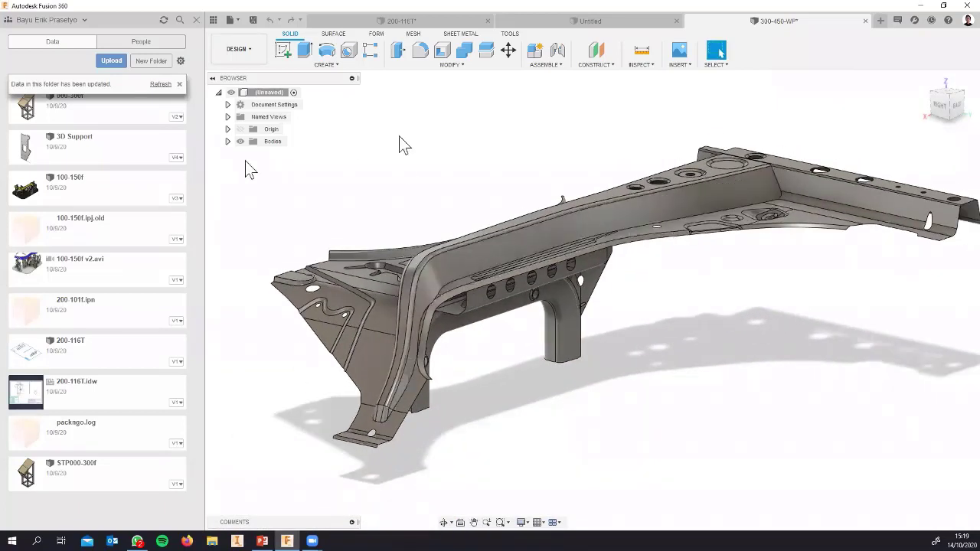
- Review the imported 200-116T drawing sheet from the top view, then close that document
left_click(431, 23)
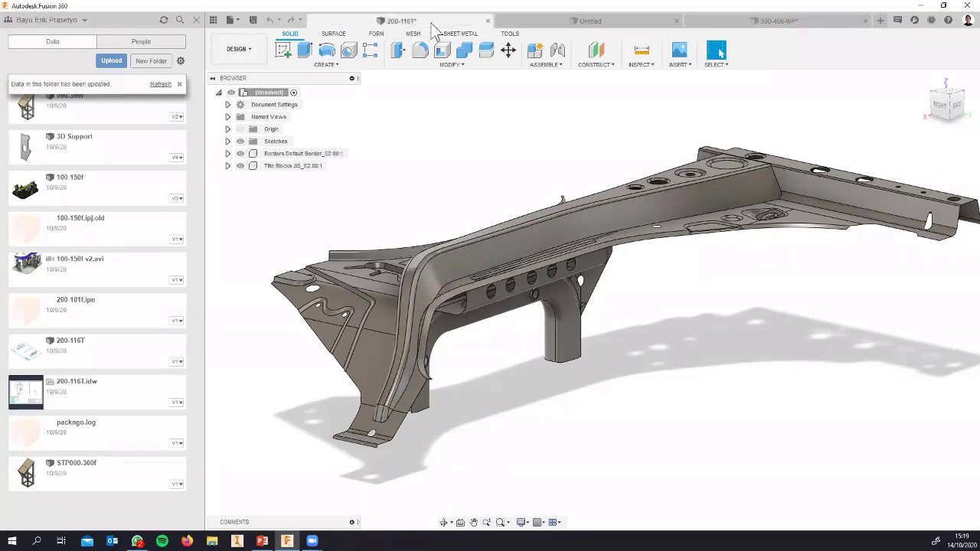
left_click(947, 95)
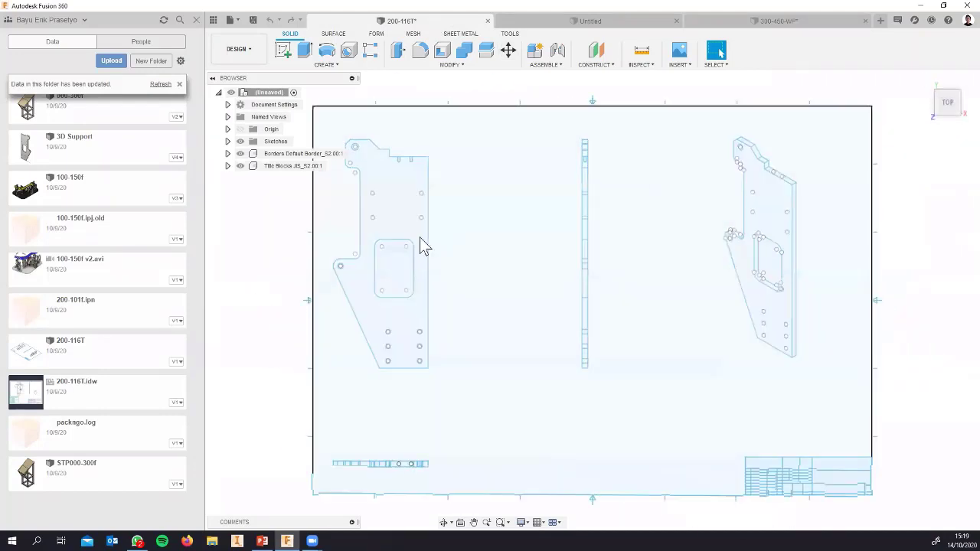
scroll(496, 233, "down", 4)
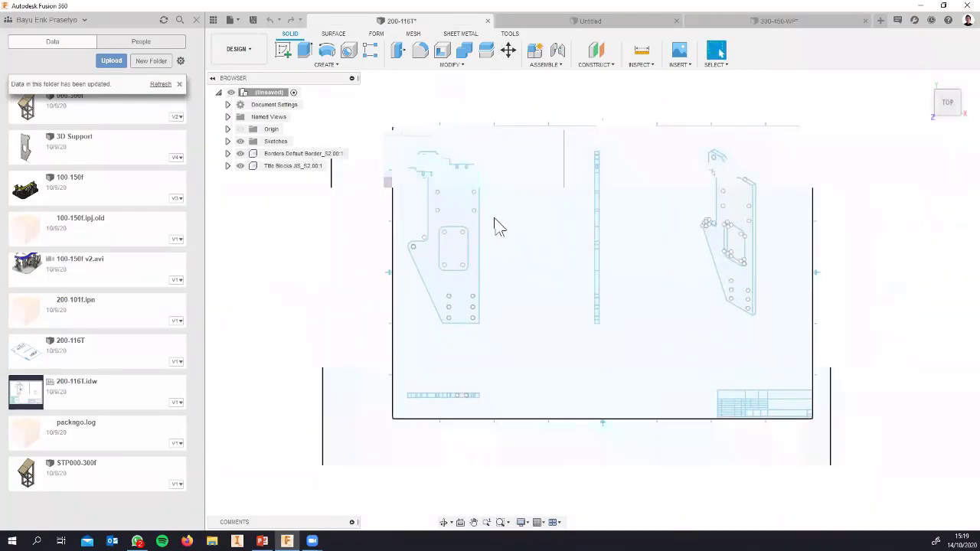
middle_click_drag(496, 232, 508, 229)
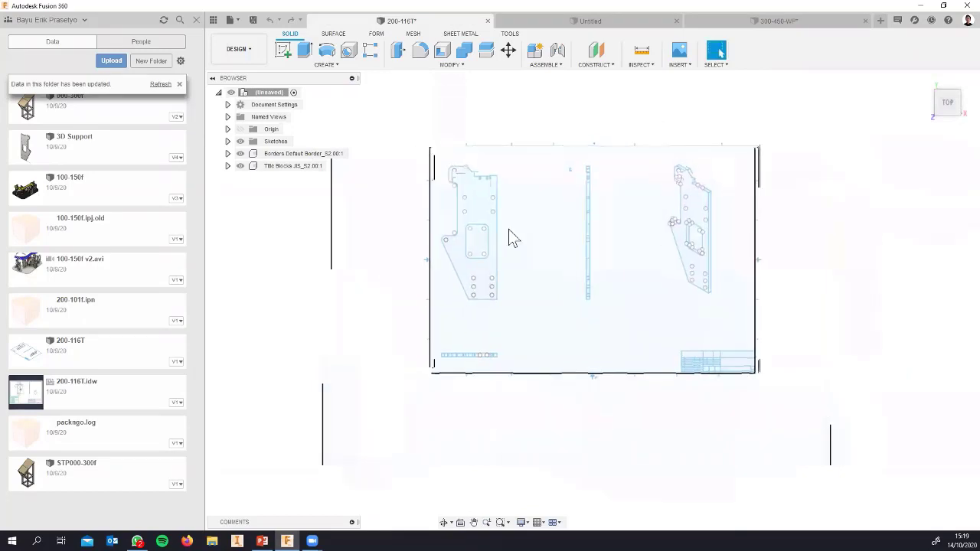
scroll(509, 229, "up", 3)
scroll(509, 229, "down", 2)
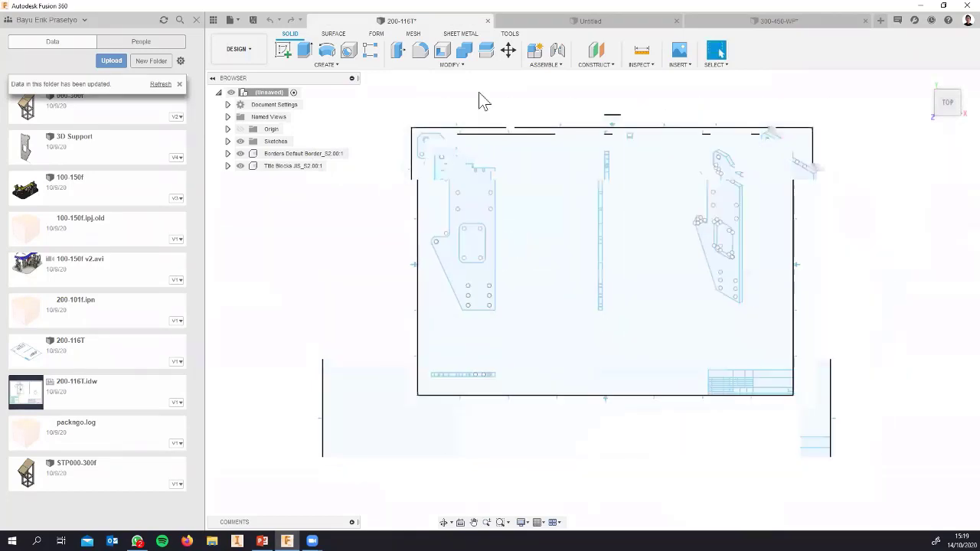
left_click(489, 21)
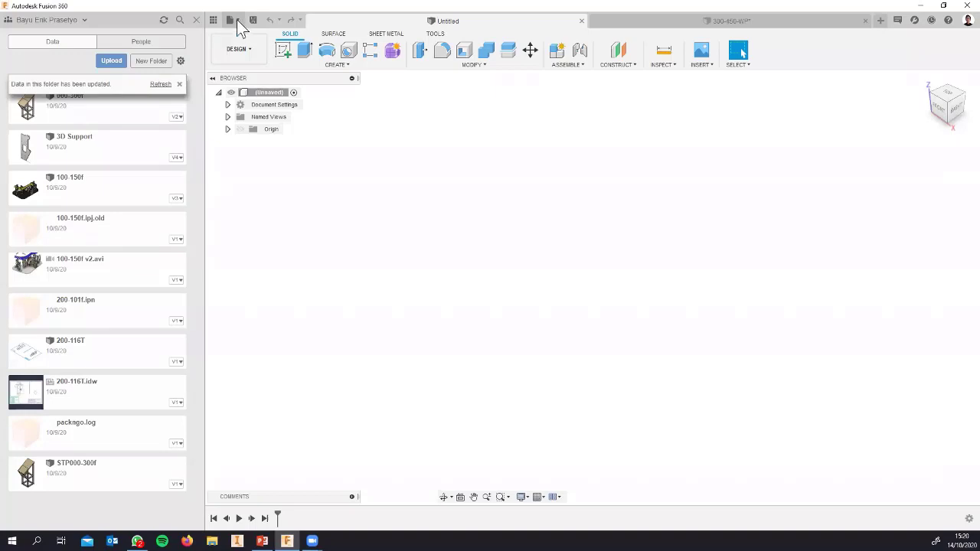
- Upload the 200-116T DWG file from the Workspace 2D folder to the Workshop Demo project folder
left_click(238, 21)
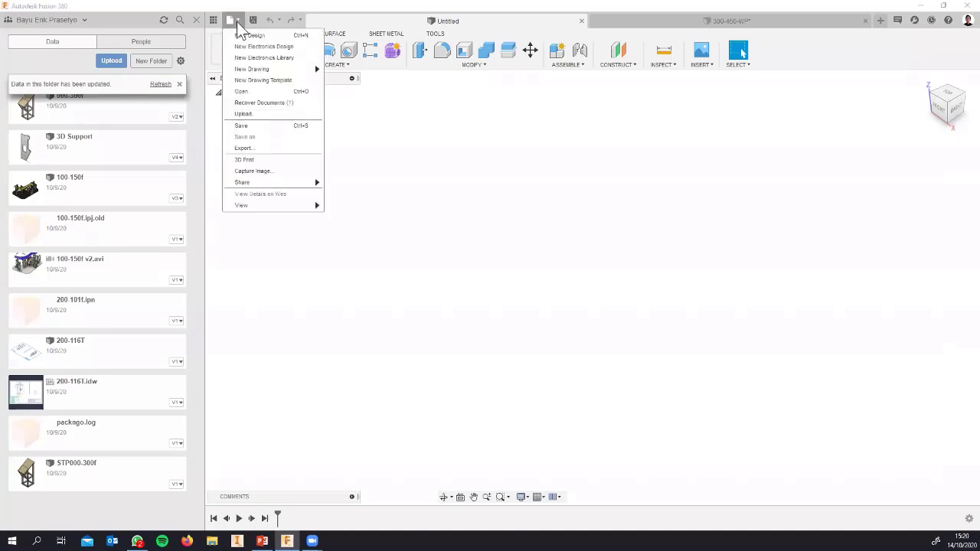
left_click(254, 119)
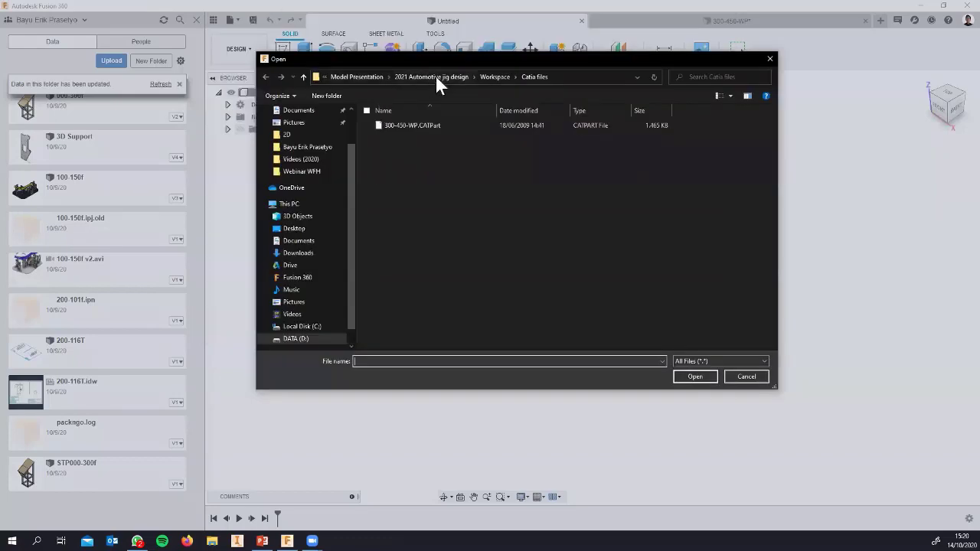
left_click(497, 76)
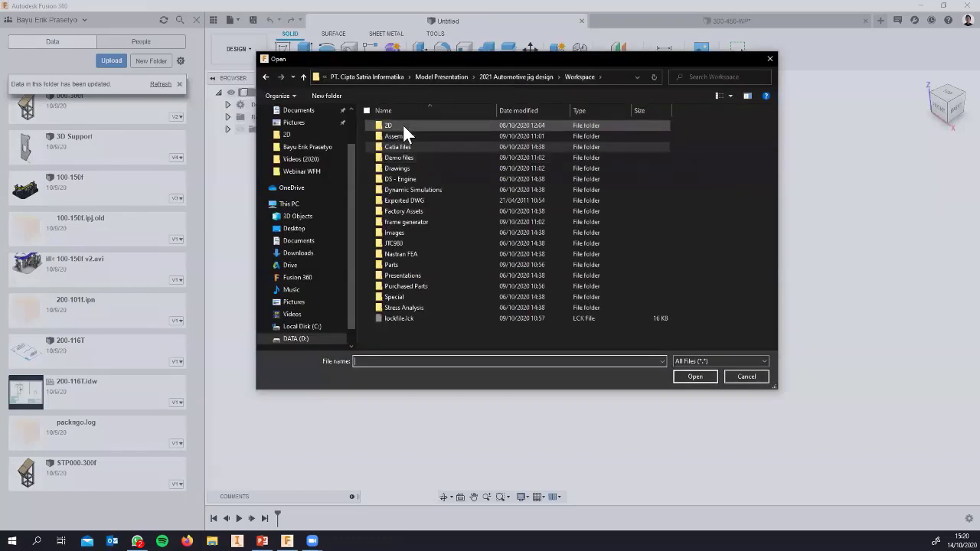
double_click(388, 124)
left_click(404, 146)
left_click(694, 377)
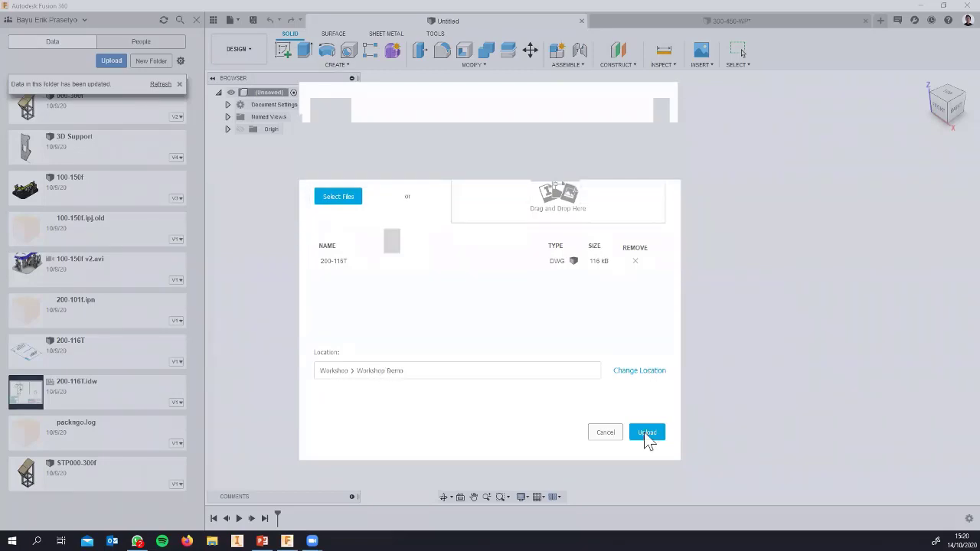
left_click(647, 434)
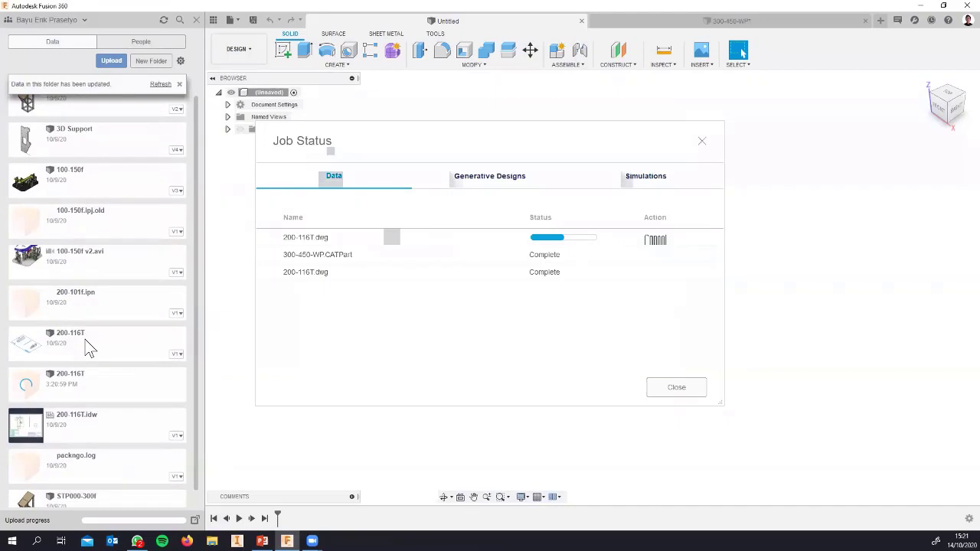
- Open the older existing 200-116T design from the project data, dismiss the job status, and view the sheet from the top
scroll(86, 339, "down", 1)
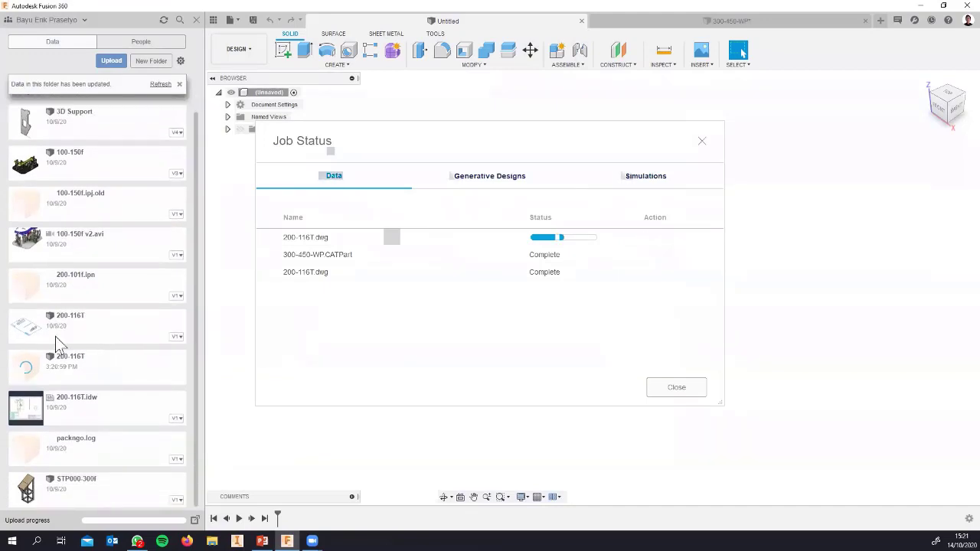
right_click(86, 339)
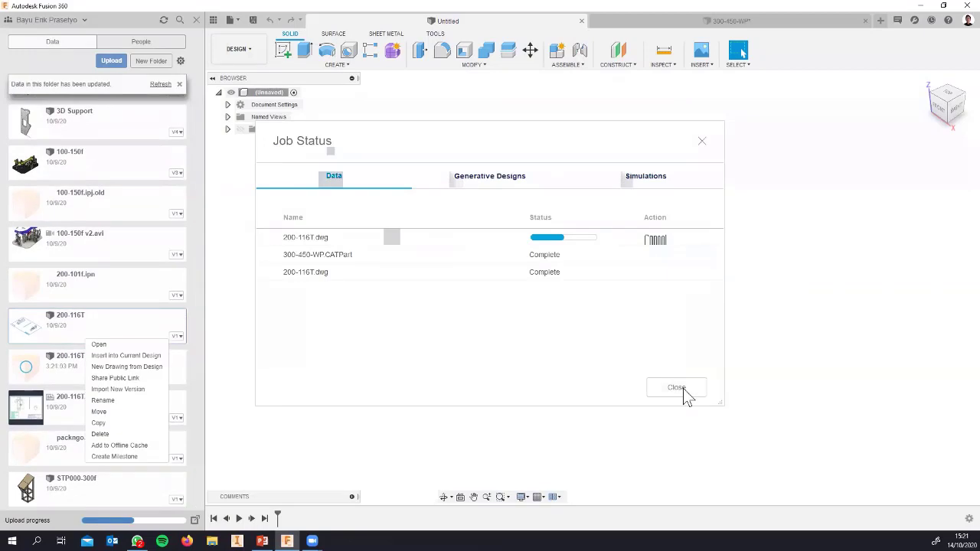
left_click(107, 355)
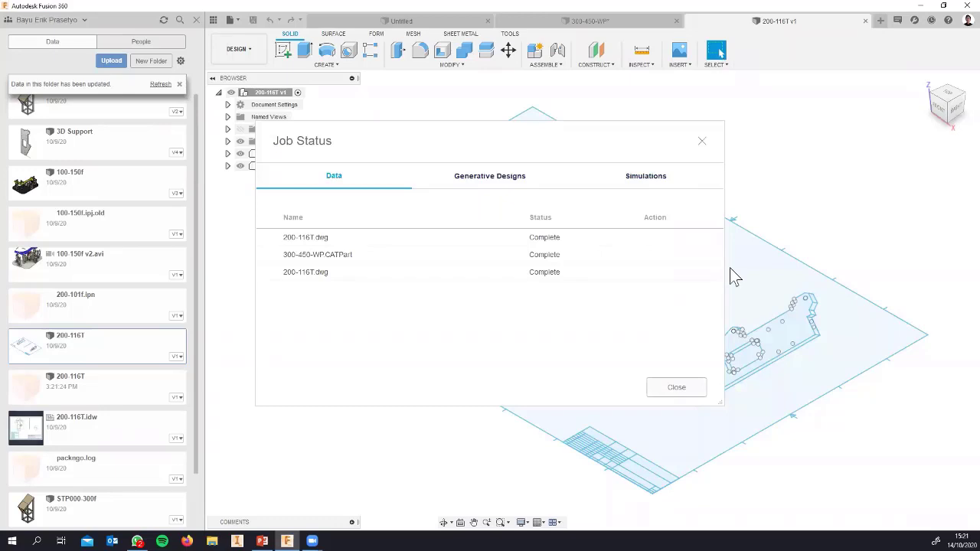
left_click(677, 388)
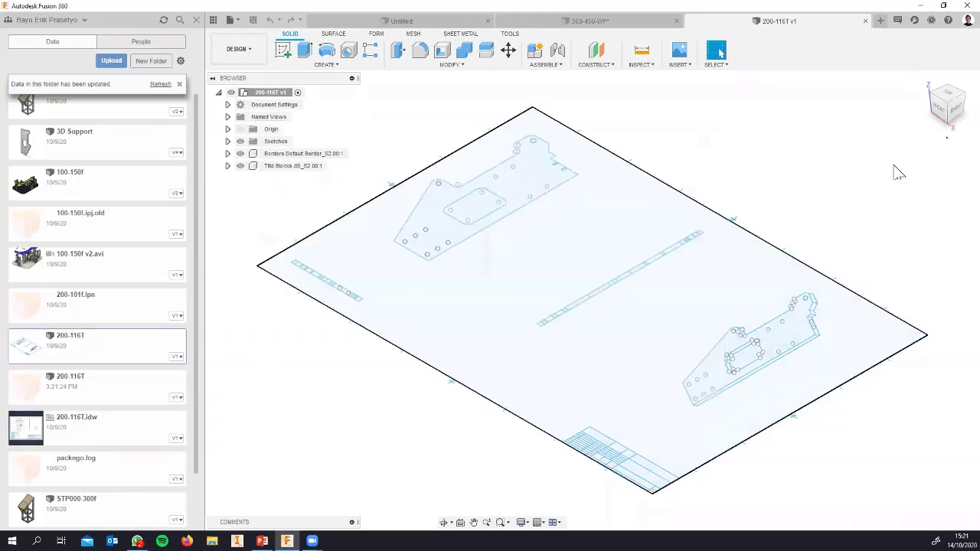
left_click(948, 93)
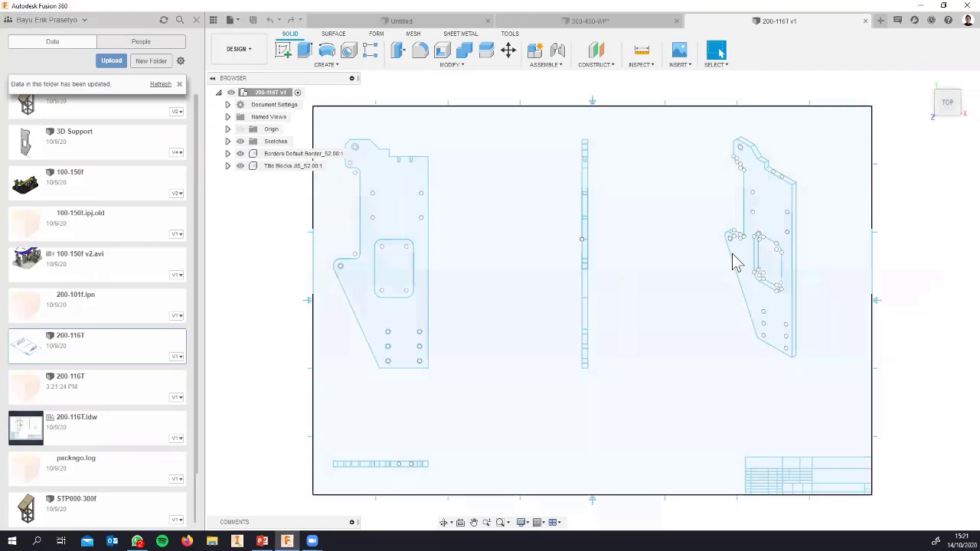
scroll(531, 257, "down", 3)
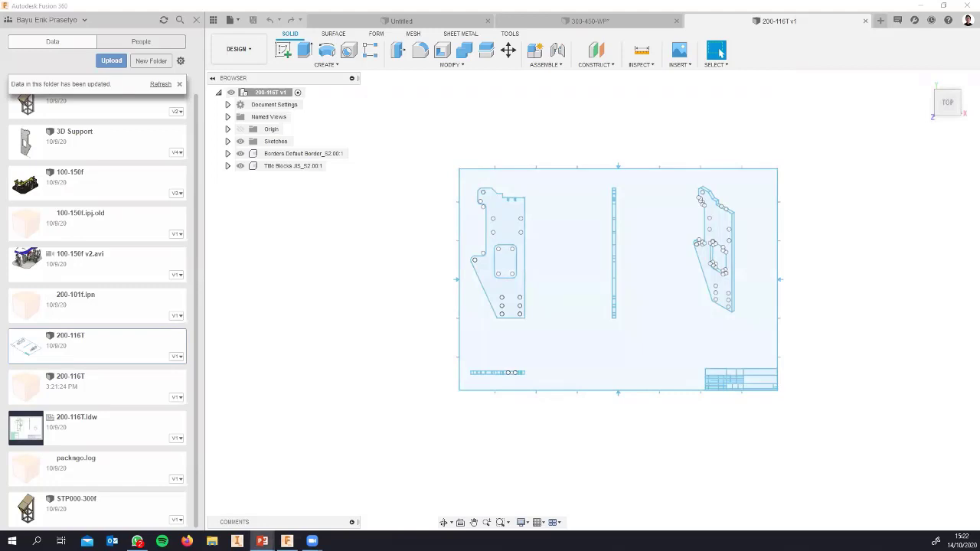
- Switch to PowerPoint to present the Layout & Multi Body Design slide
left_click(262, 542)
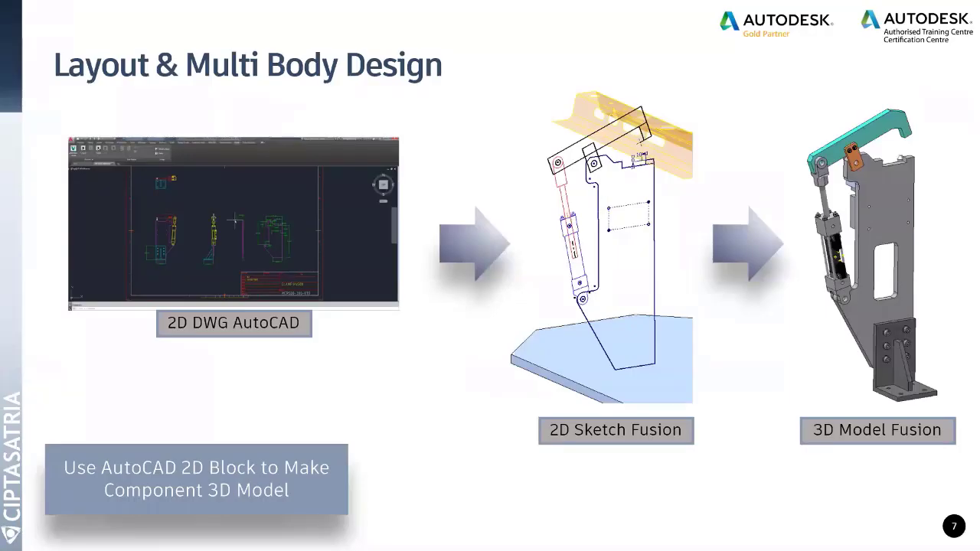
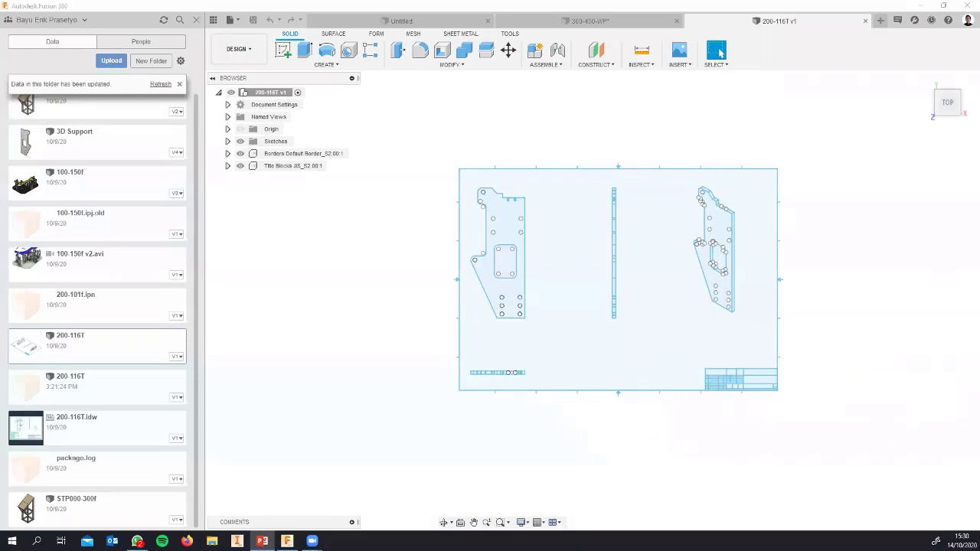
mouse_move(647, 304)
middle_mouse_down()
mouse_move(591, 287)
mouse_move(551, 240)
mouse_move(562, 230)
mouse_move(569, 252)
middle_mouse_up()
scroll(545, 263, "up", 5)
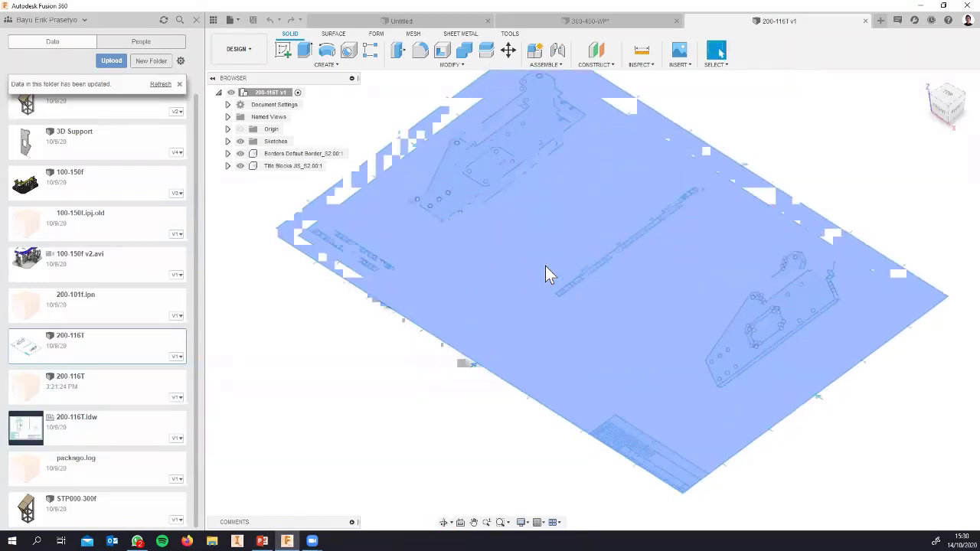
scroll(545, 274, "down", 2)
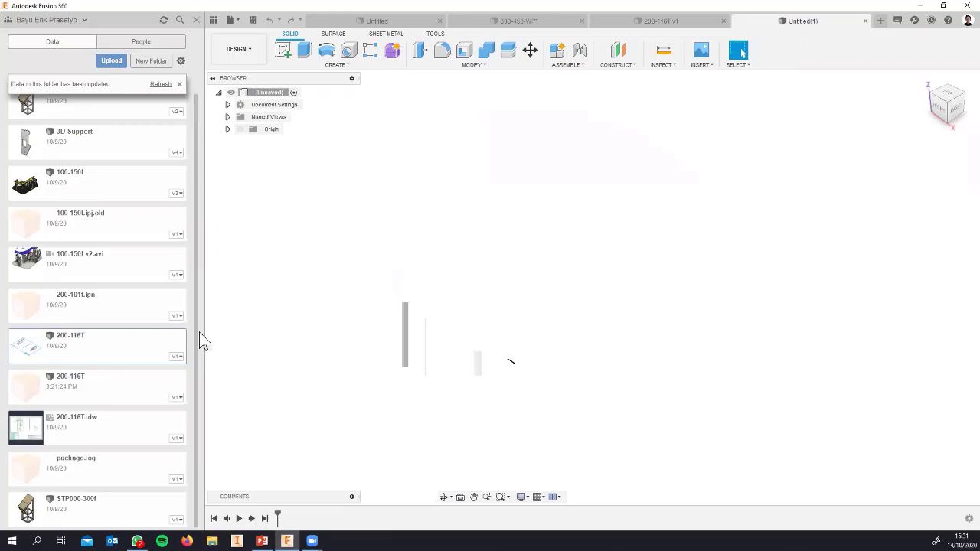
- Try to insert the existing 200-116T drawing into the new unsaved design
right_click(81, 349)
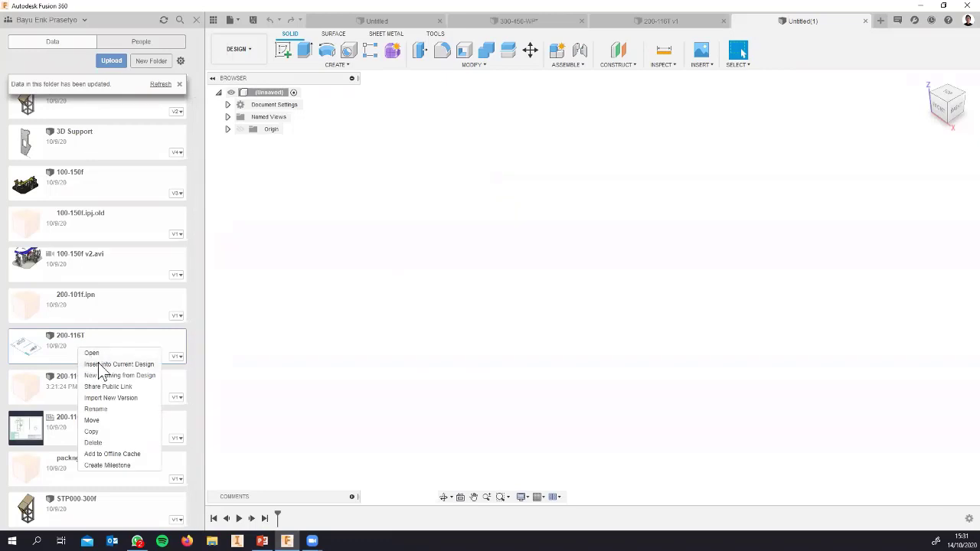
left_click(99, 365)
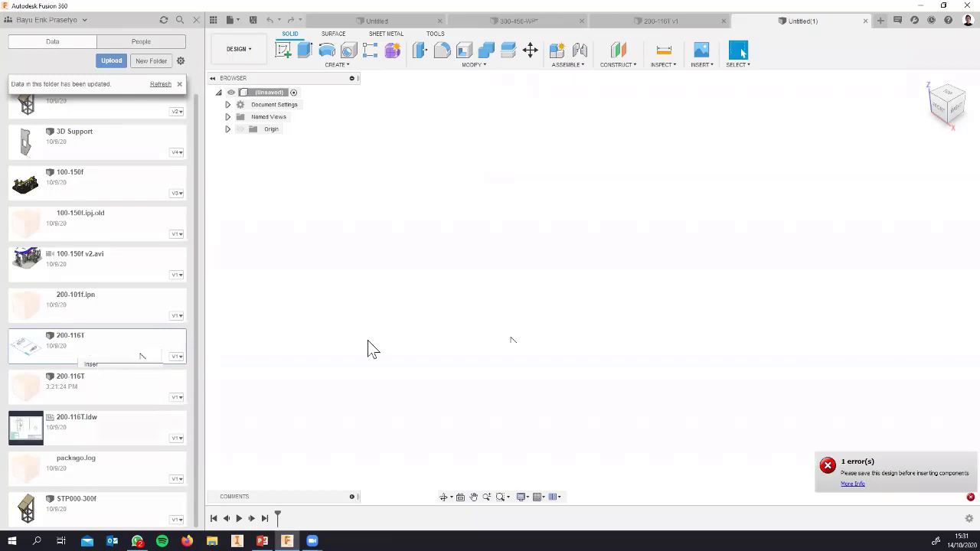
- Save the new design as "3D Demo Webinar" in Workshop Demo and insert the newly uploaded 200-116T drawing into it
left_click(252, 20)
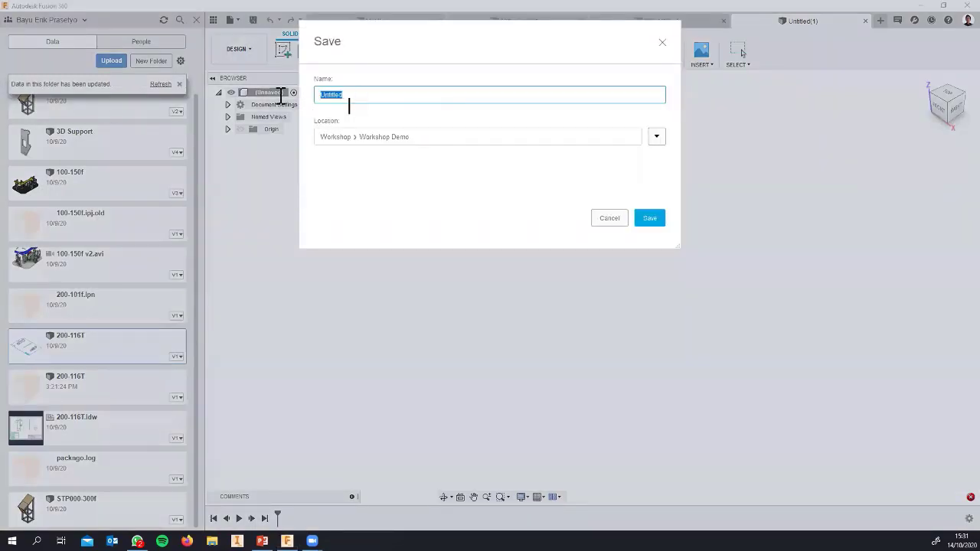
type("3 - Demo")
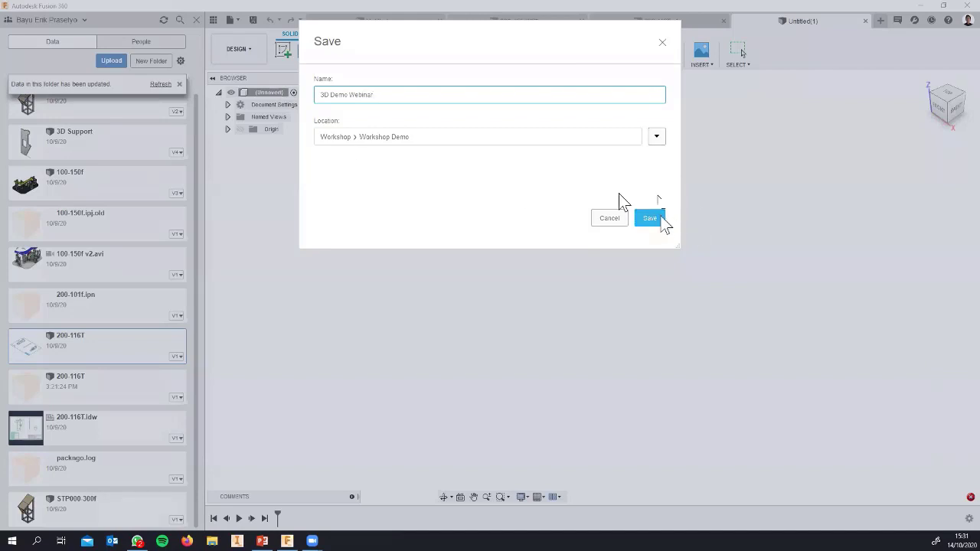
left_click(658, 221)
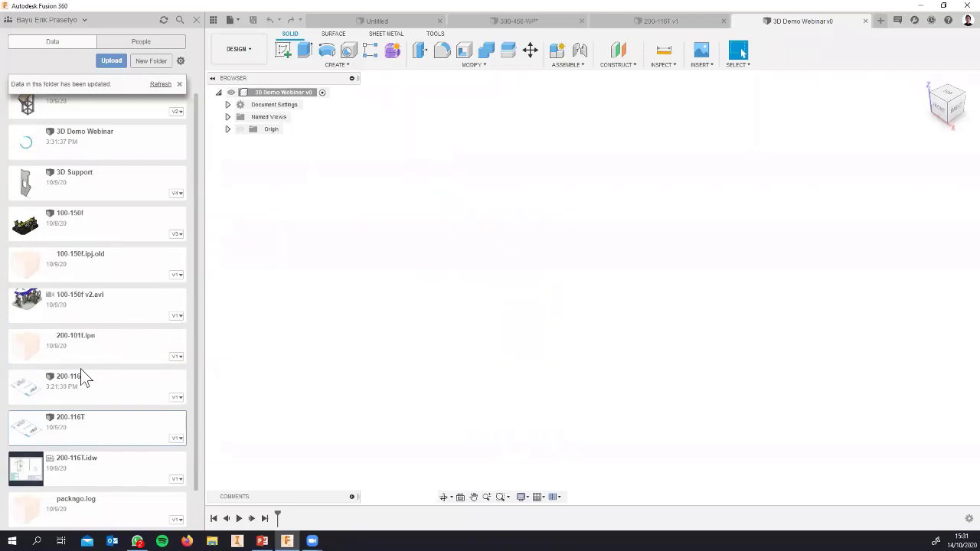
right_click(82, 388)
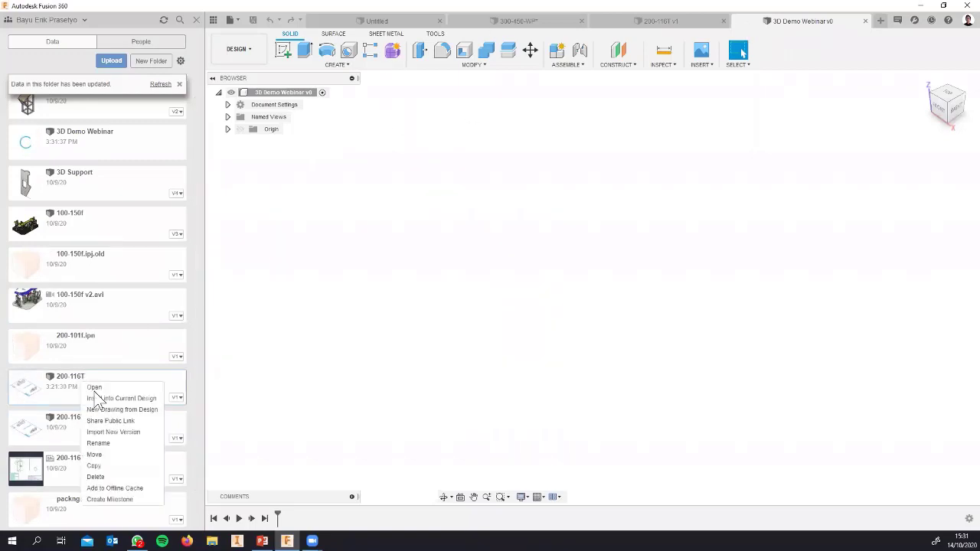
left_click(102, 404)
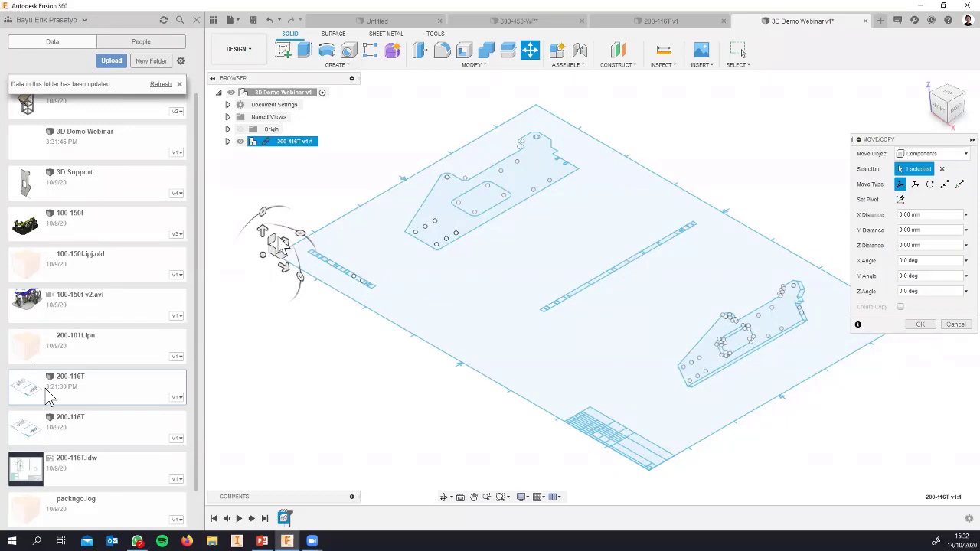
left_click(951, 97)
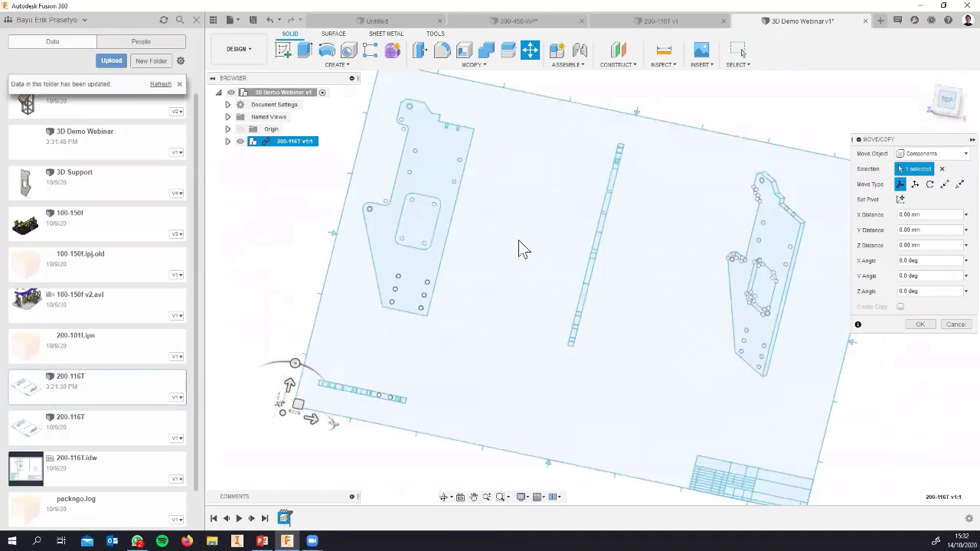
middle_click_drag(490, 345, 531, 301)
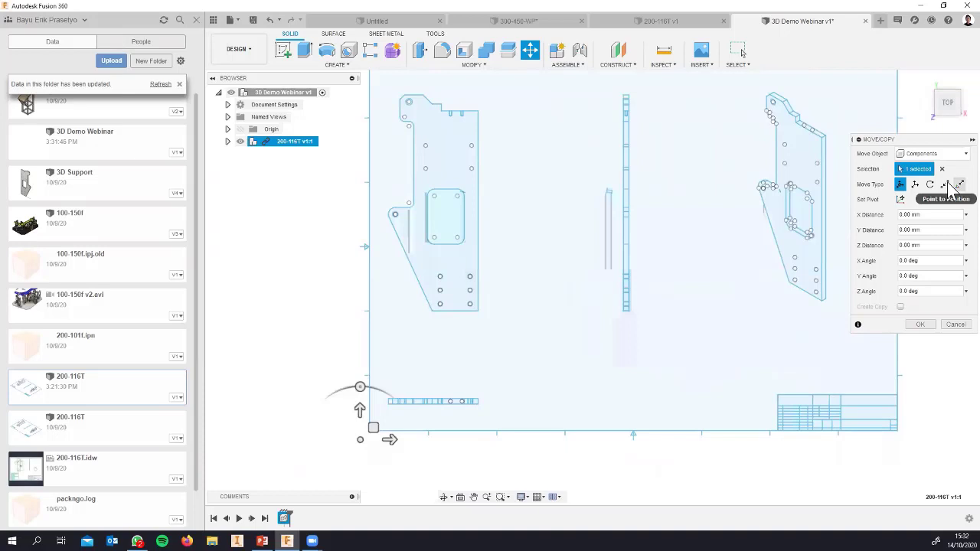
left_click(959, 184)
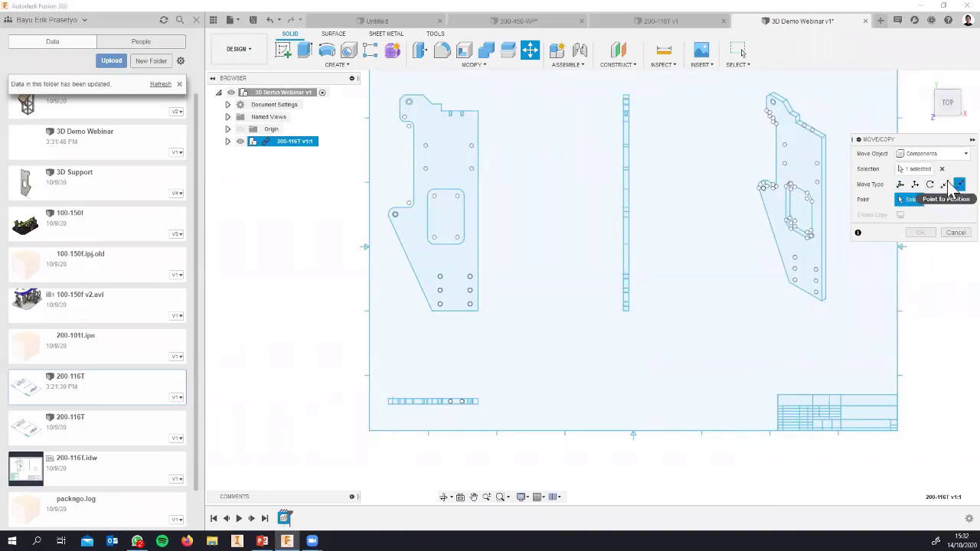
left_click(432, 310)
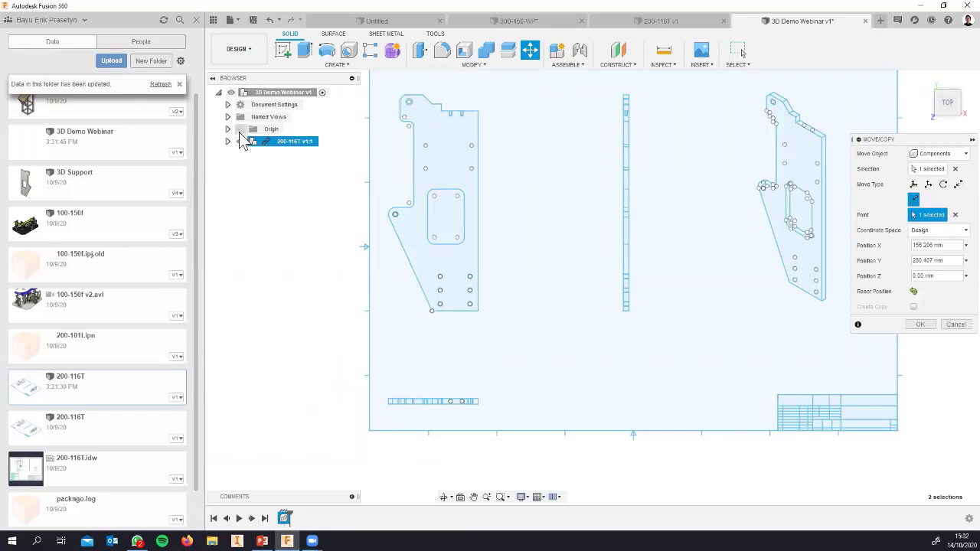
middle_click_drag(438, 361, 426, 380, "shift")
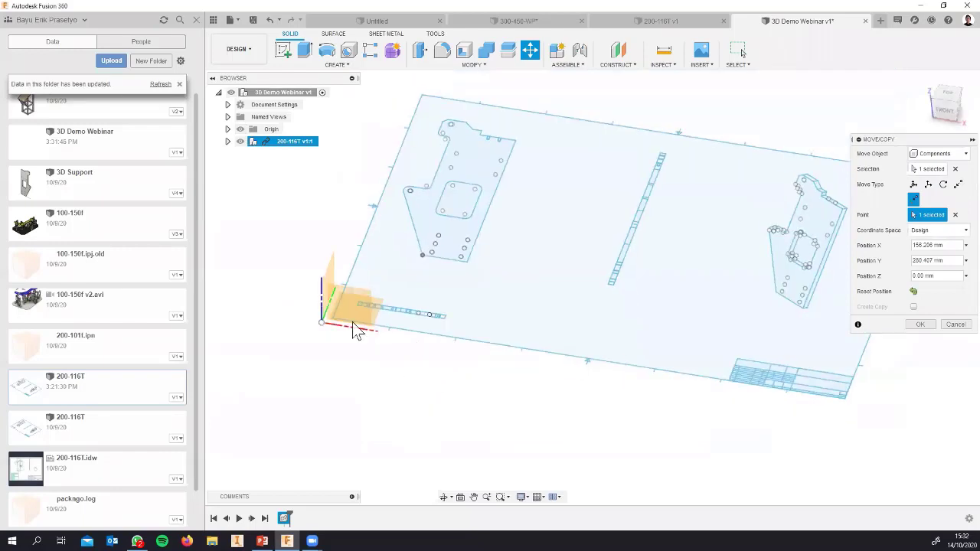
middle_click_drag(353, 325, 310, 297, "shift")
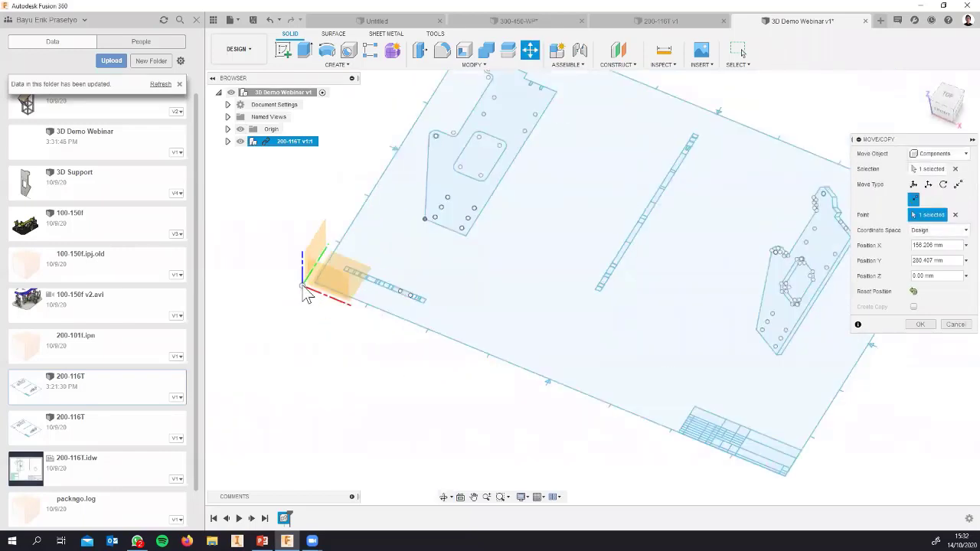
left_click(913, 185)
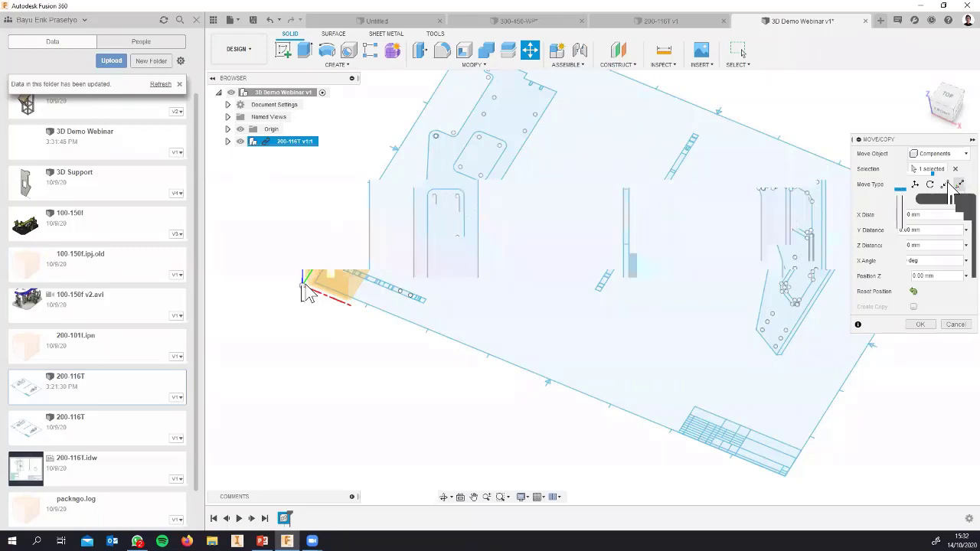
middle_click_drag(474, 242, 465, 266)
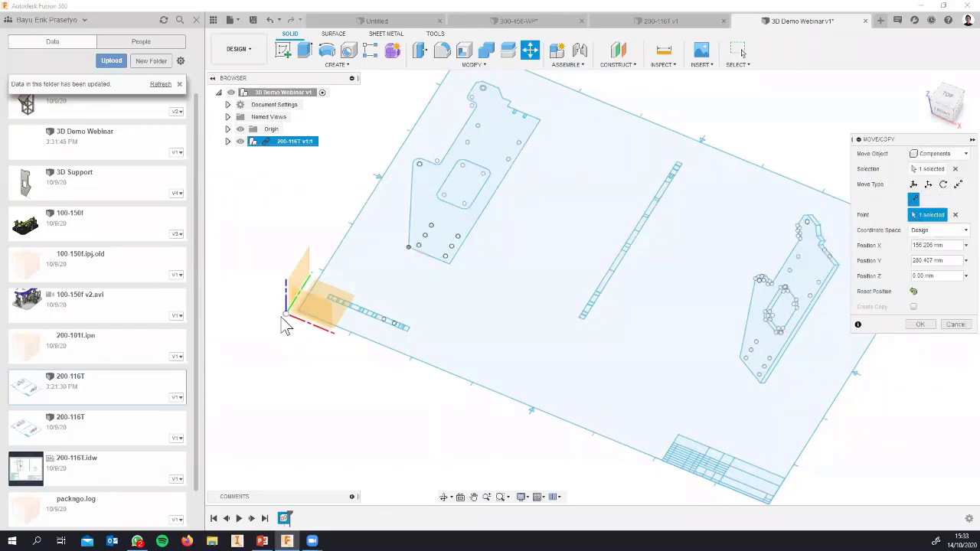
left_click(955, 325)
- Delete the inserted 200-116T component from the design
left_click(281, 142)
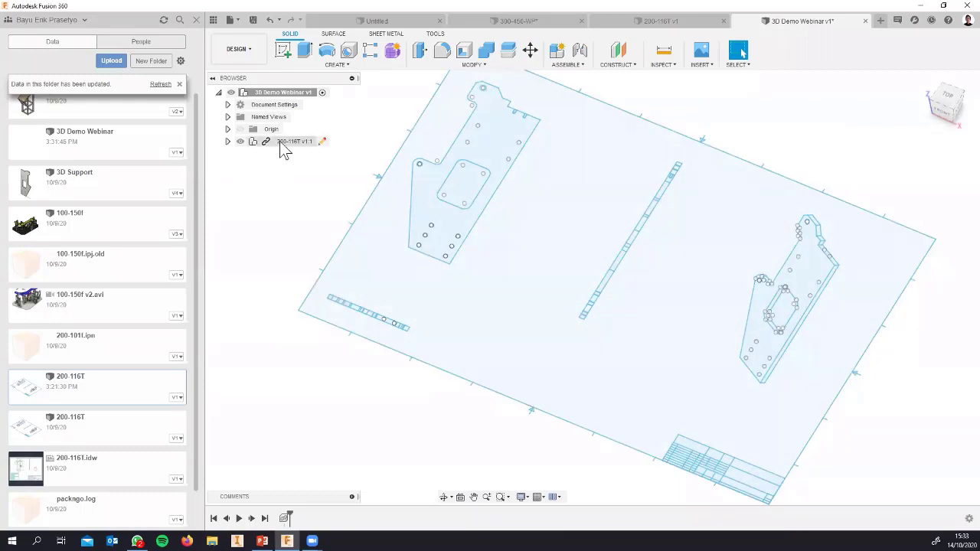
right_click(294, 149)
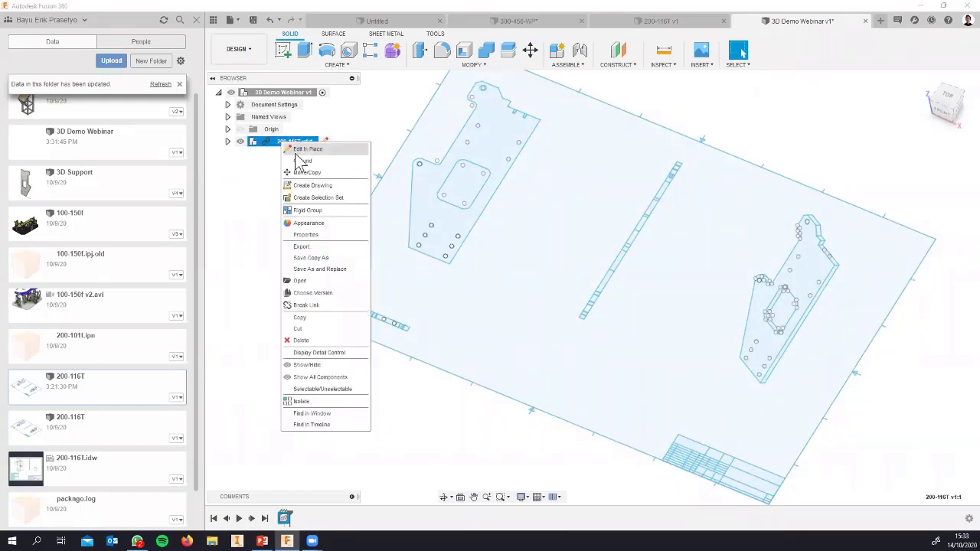
left_click(299, 342)
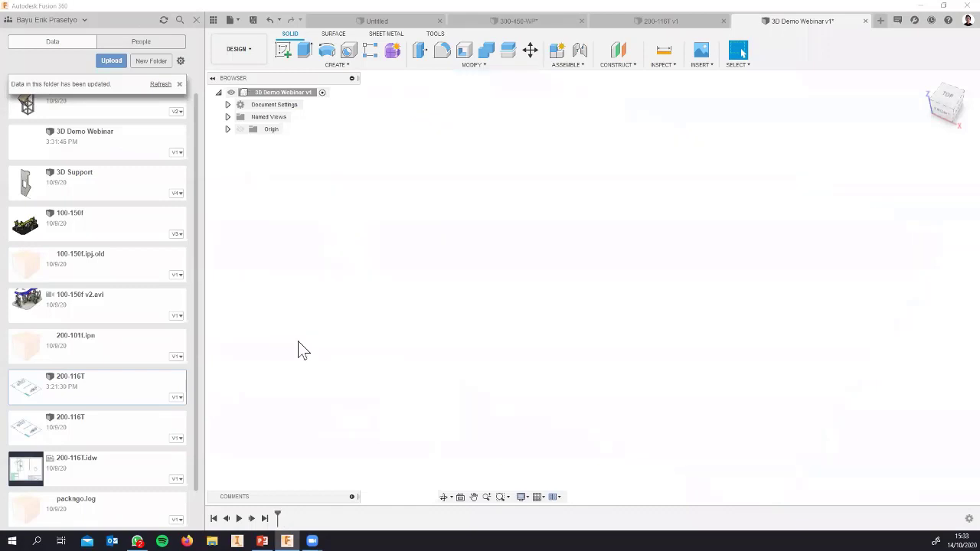
- Insert the newly uploaded 200-116T drawing again and move it point to point from the front-view plate's lower corner to the design origin
right_click(82, 387)
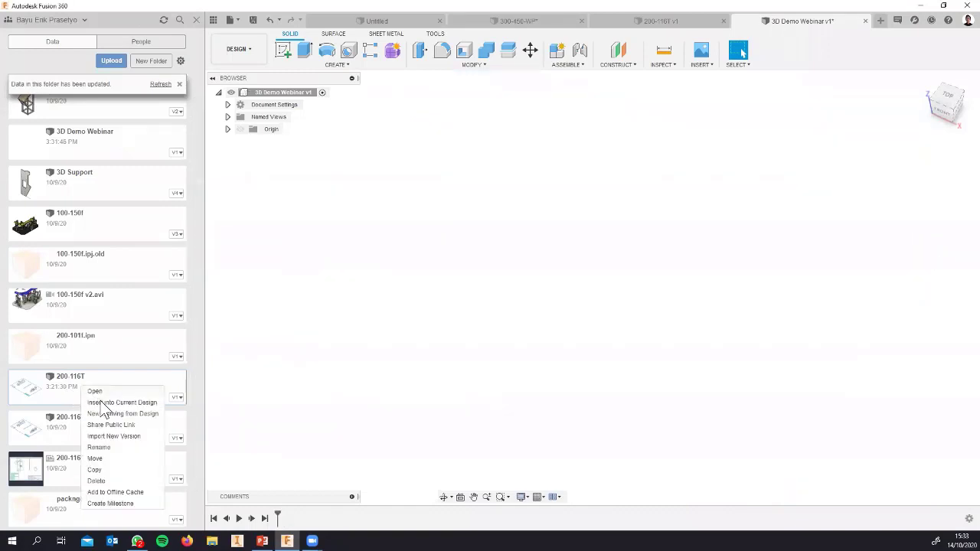
left_click(105, 403)
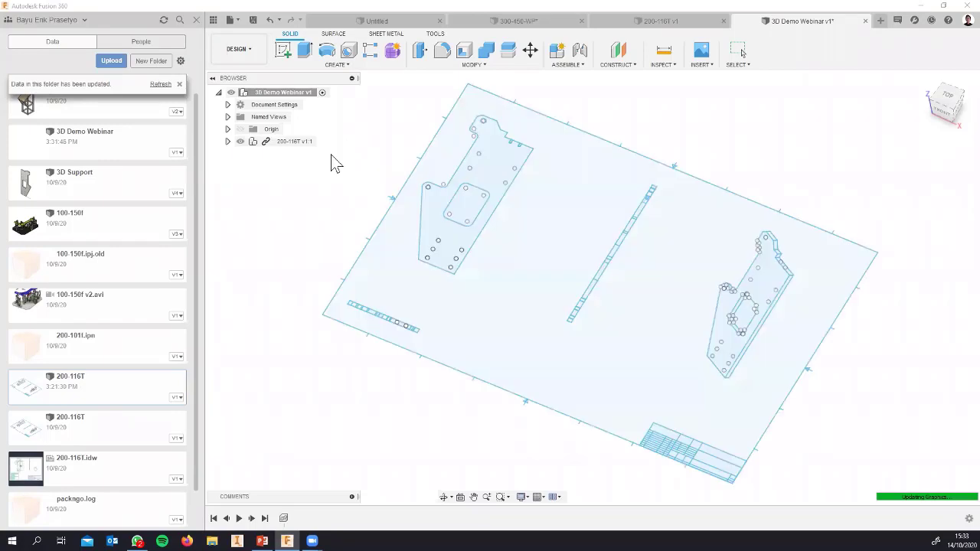
left_click(250, 141)
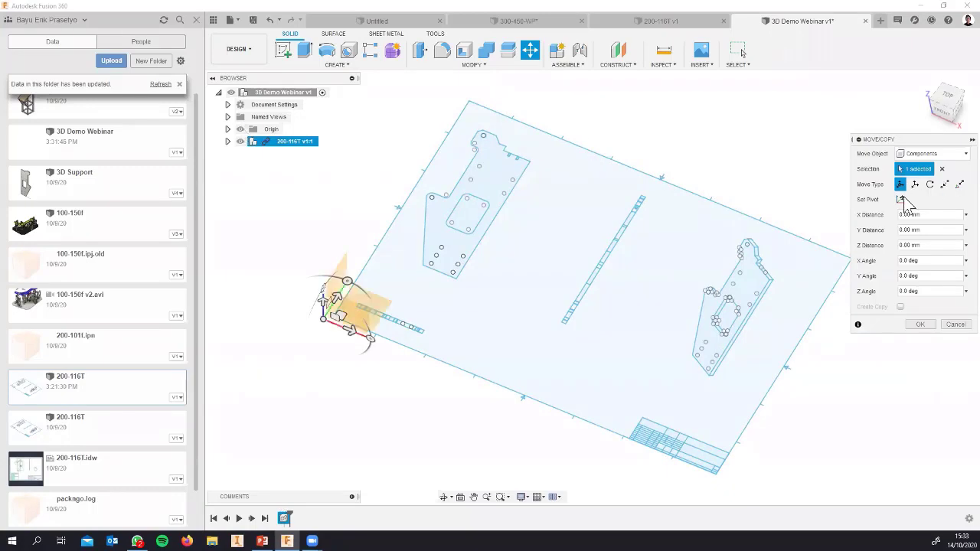
left_click(945, 184)
left_click(422, 267)
left_click(325, 322)
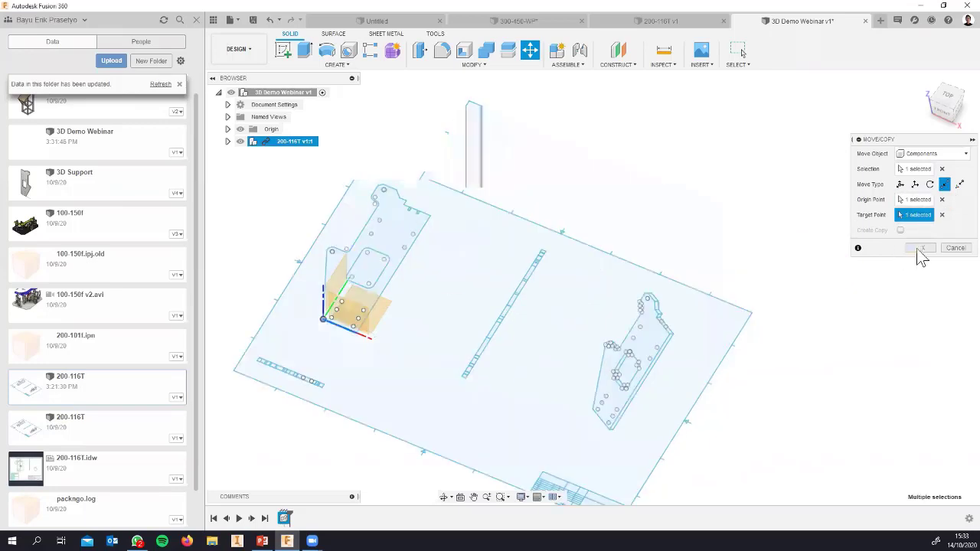
left_click(921, 248)
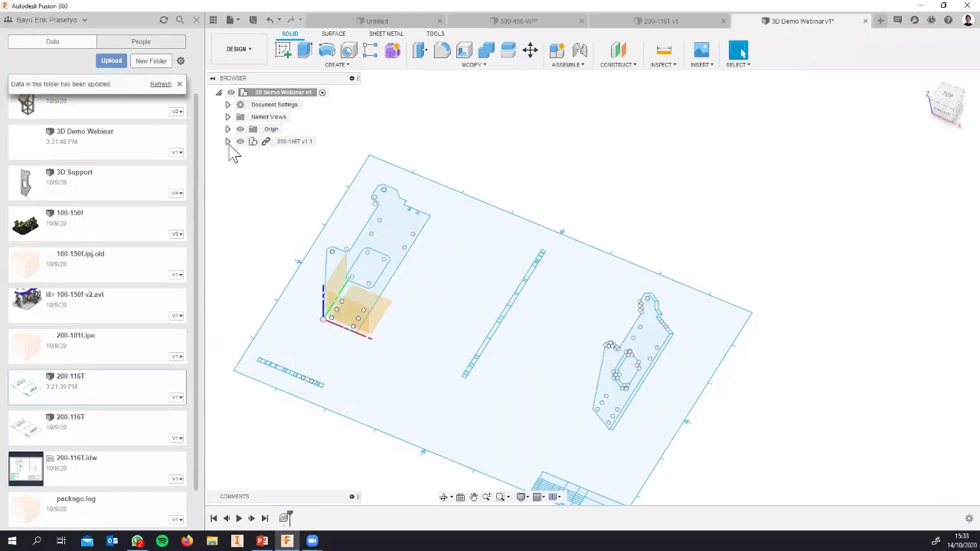
- Check the sketches, border and title block inside the inserted 200-116T component and break its link to the source design
left_click(228, 141)
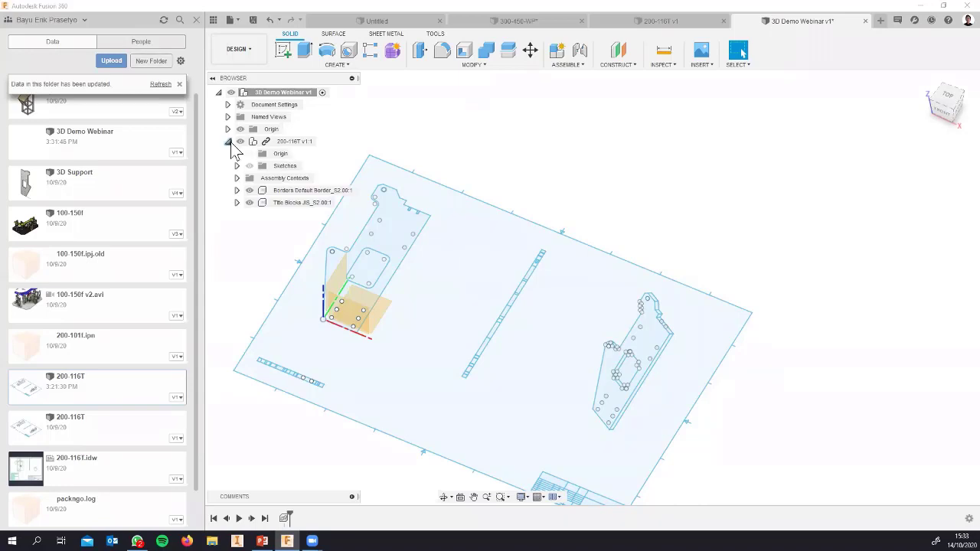
left_click(278, 192)
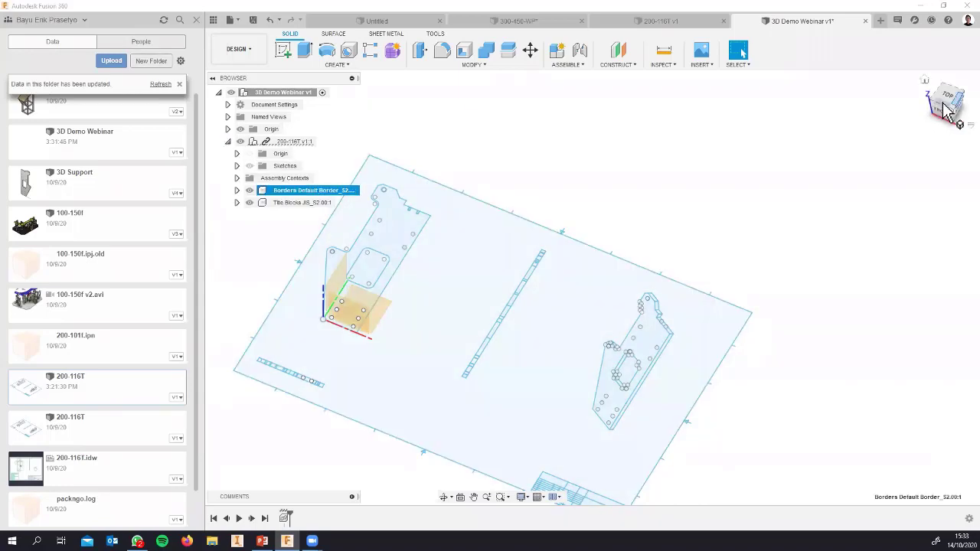
middle_click_drag(507, 290, 610, 191)
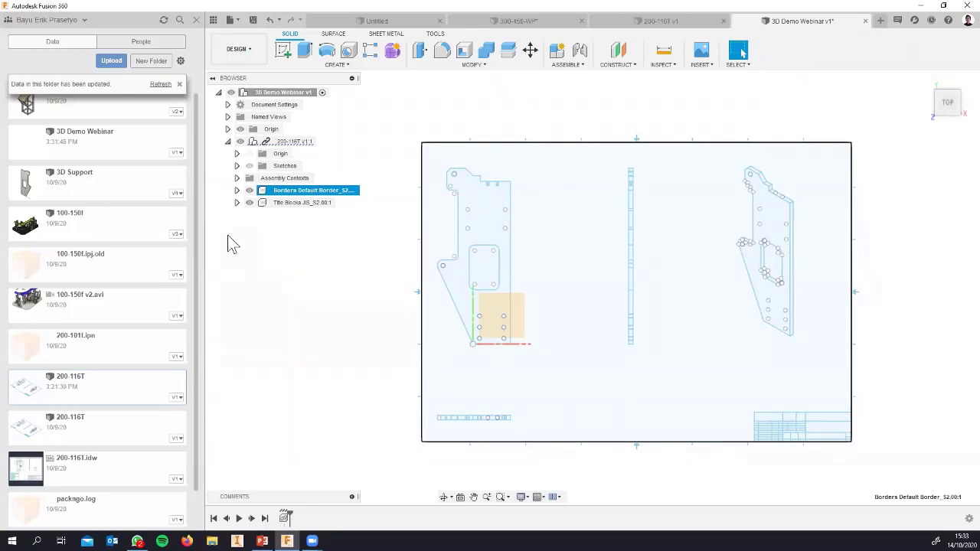
left_click(237, 165)
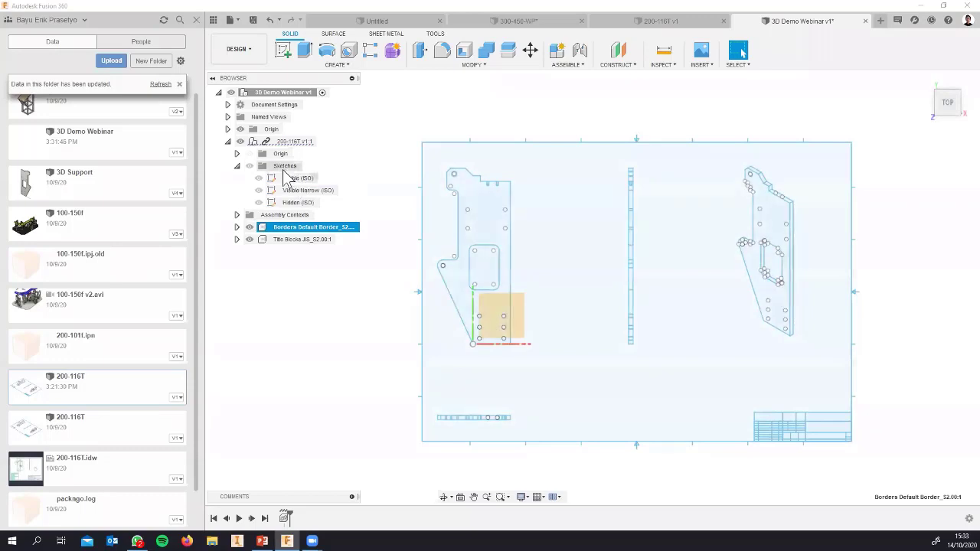
left_click(302, 239)
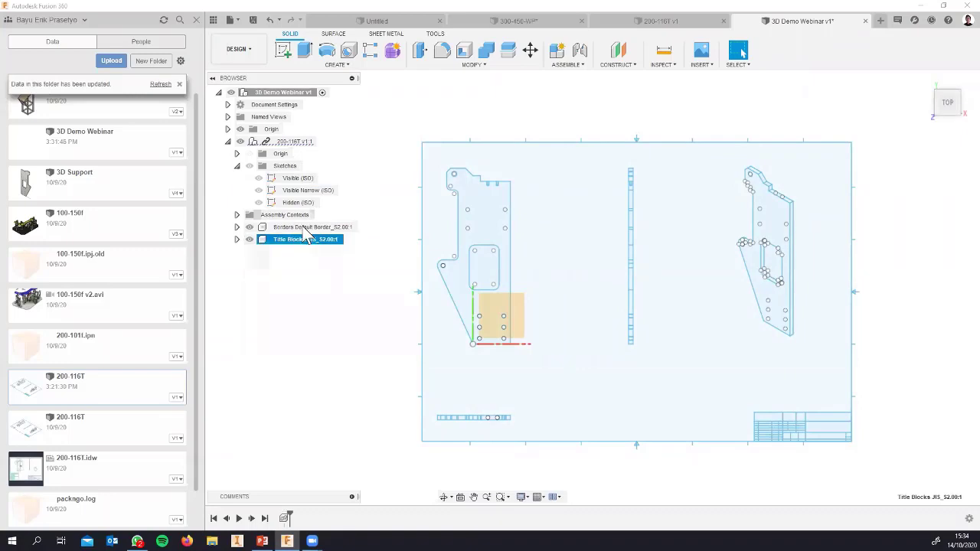
left_click(306, 230)
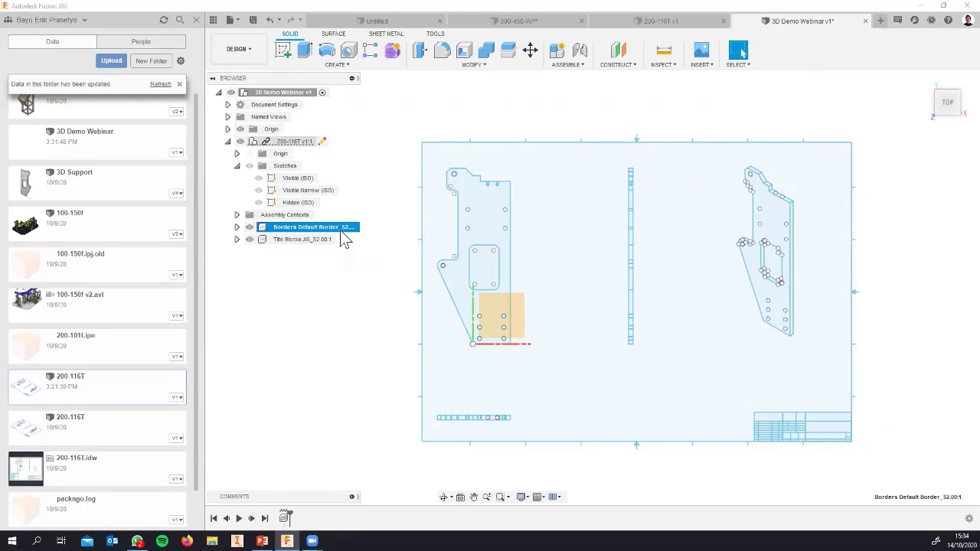
left_click(281, 147)
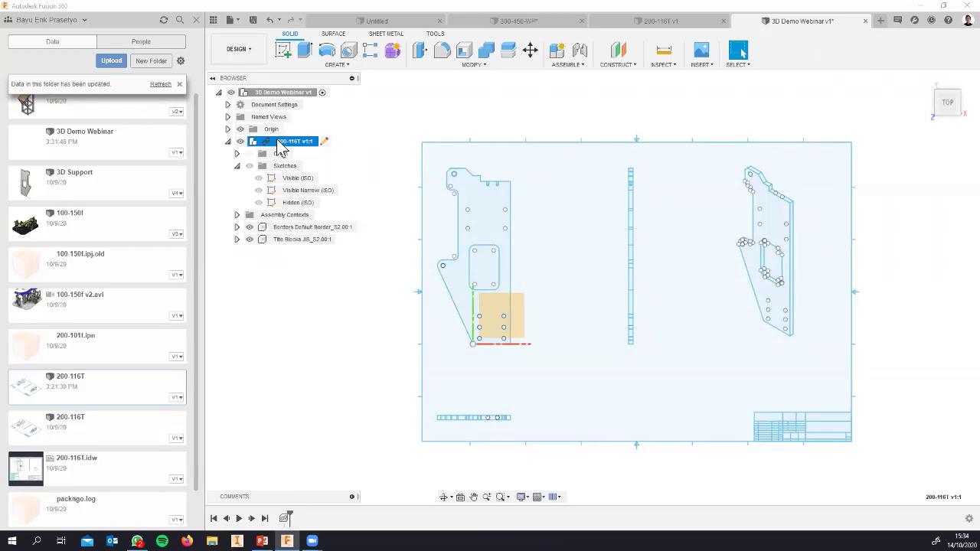
right_click(281, 146)
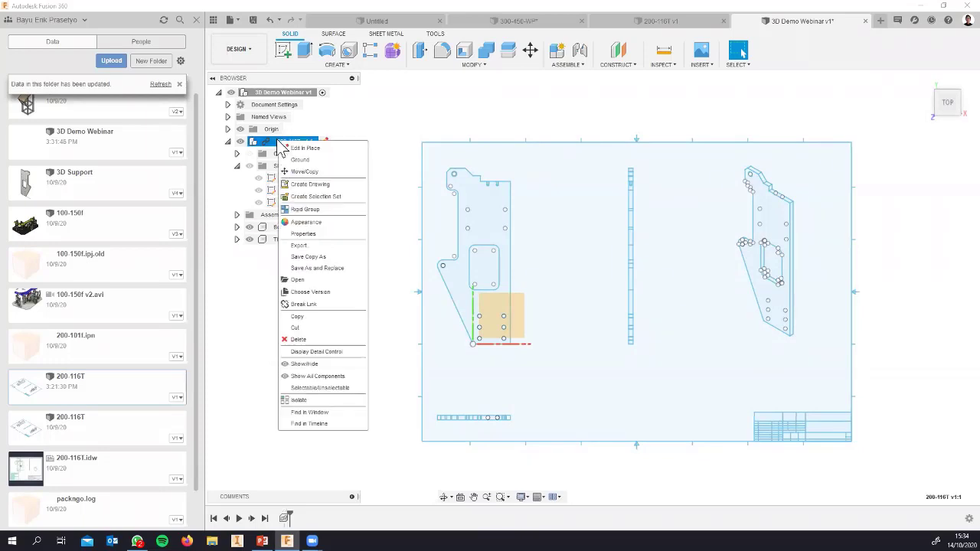
left_click(306, 305)
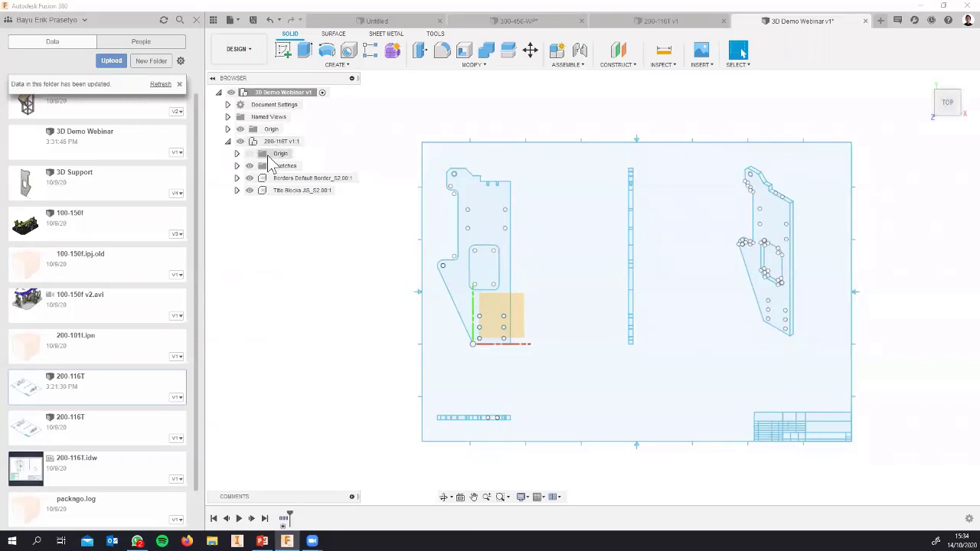
- Delete the default border and the JIS title block from the 200-116T component, leaving only its view sketches
left_click(304, 180)
right_click(305, 189)
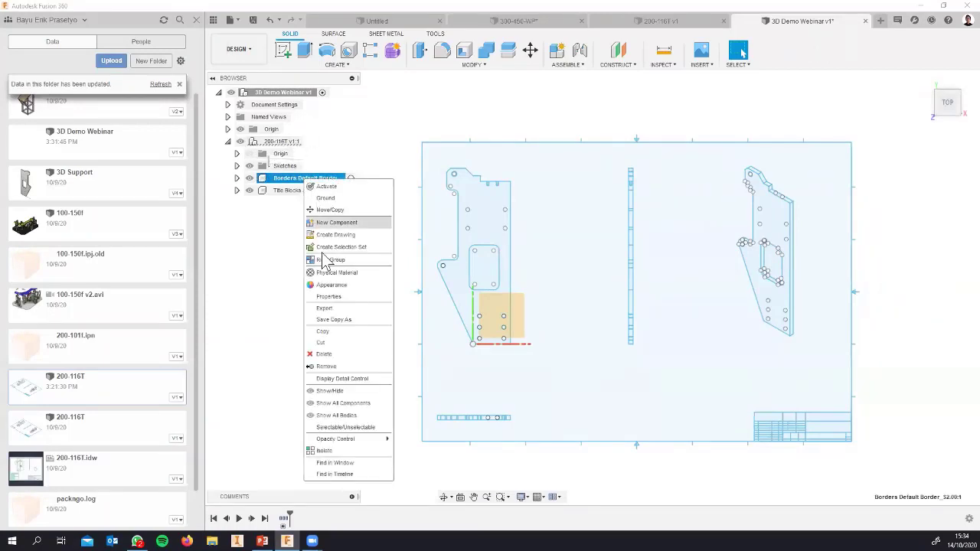
left_click(334, 354)
left_click(454, 288)
left_click(298, 180)
right_click(298, 184)
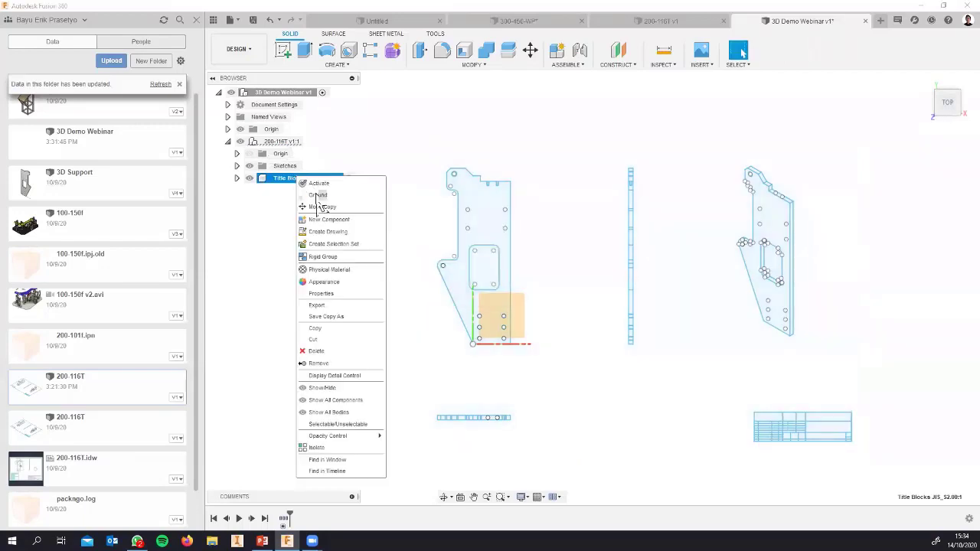
left_click(338, 353)
left_click(455, 289)
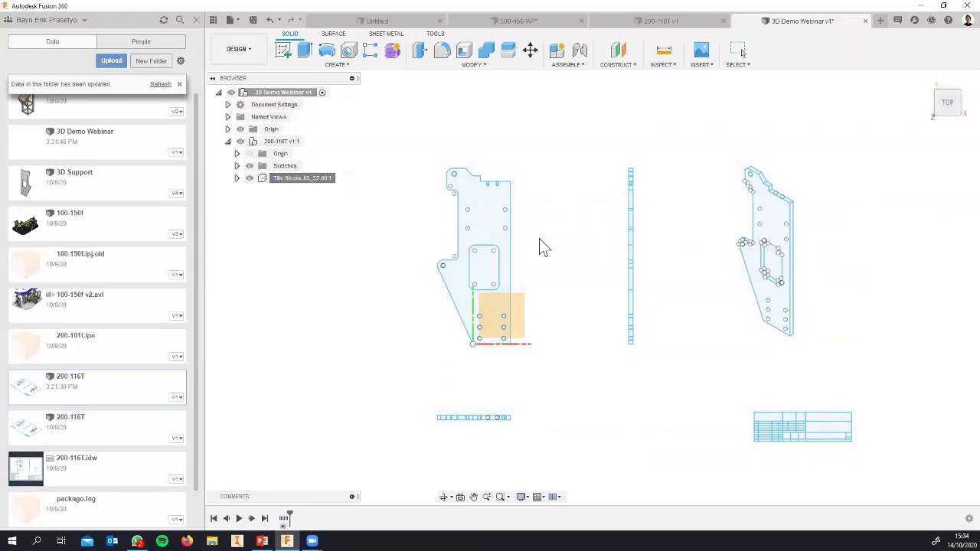
left_click(228, 141)
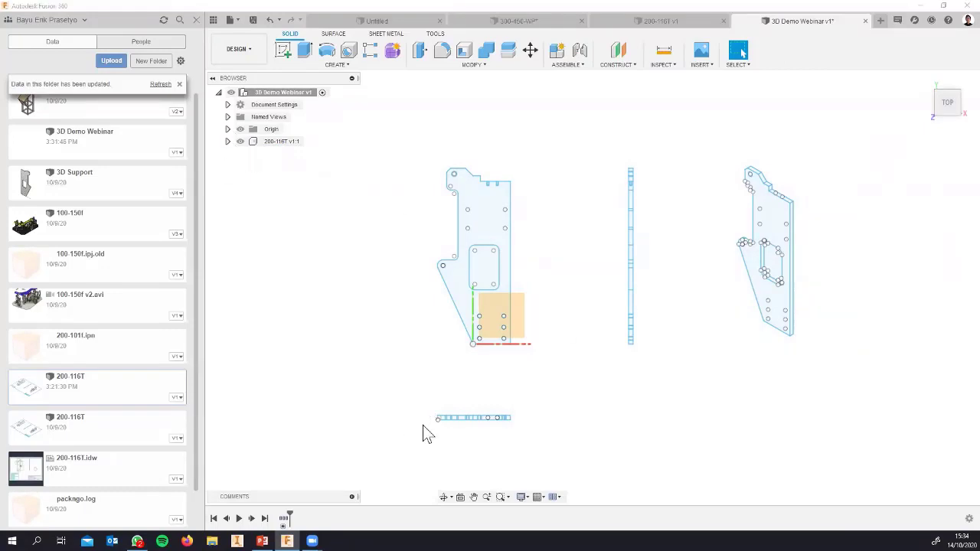
mouse_move(424, 403)
left_mouse_down()
mouse_move(524, 431)
mouse_move(546, 425)
left_mouse_up()
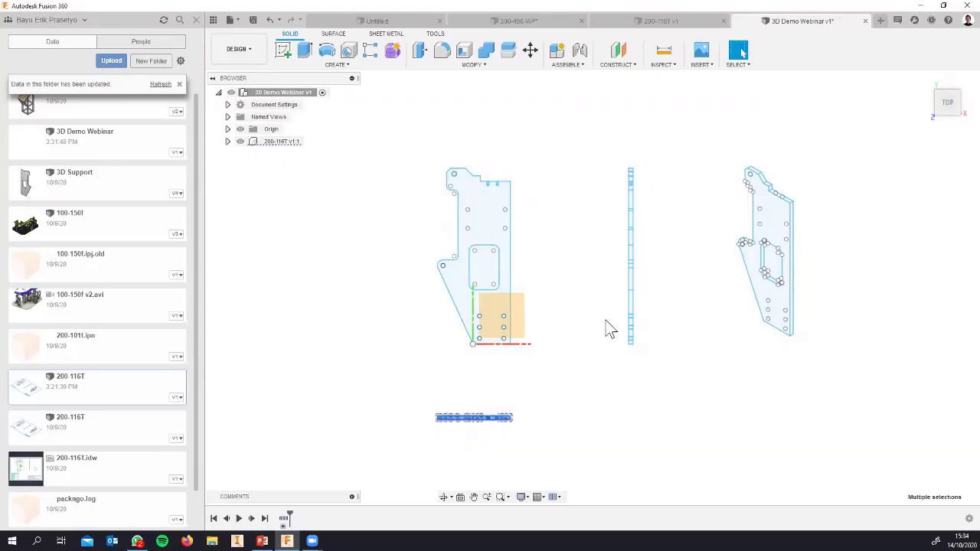
left_click(555, 263)
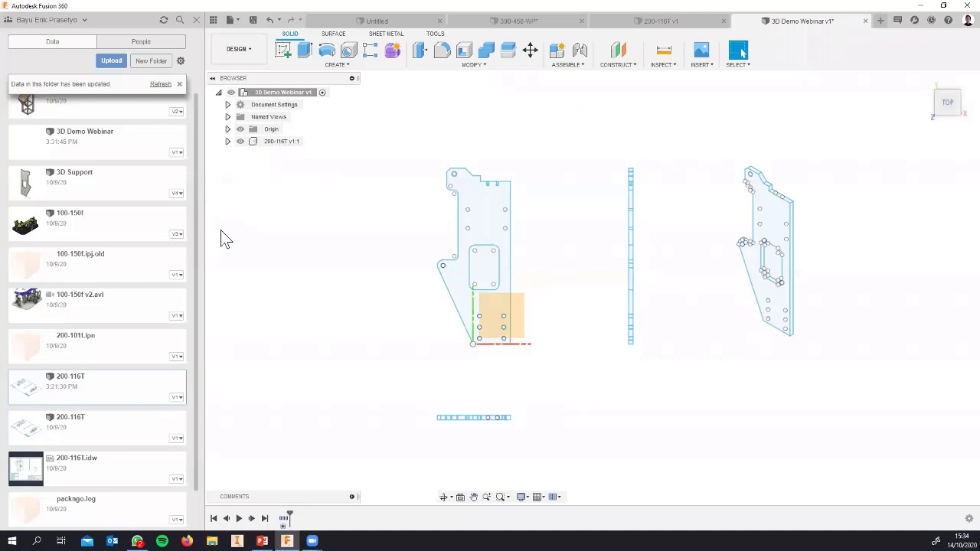
- Insert another copy of the newly uploaded 200-116T drawing and rotate it 90 degrees about the X axis
right_click(98, 398)
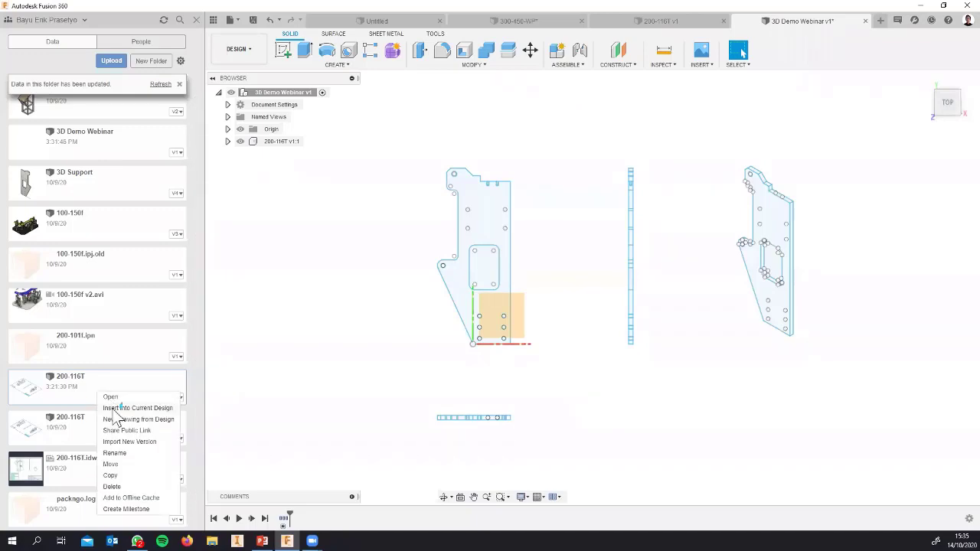
left_click(115, 408)
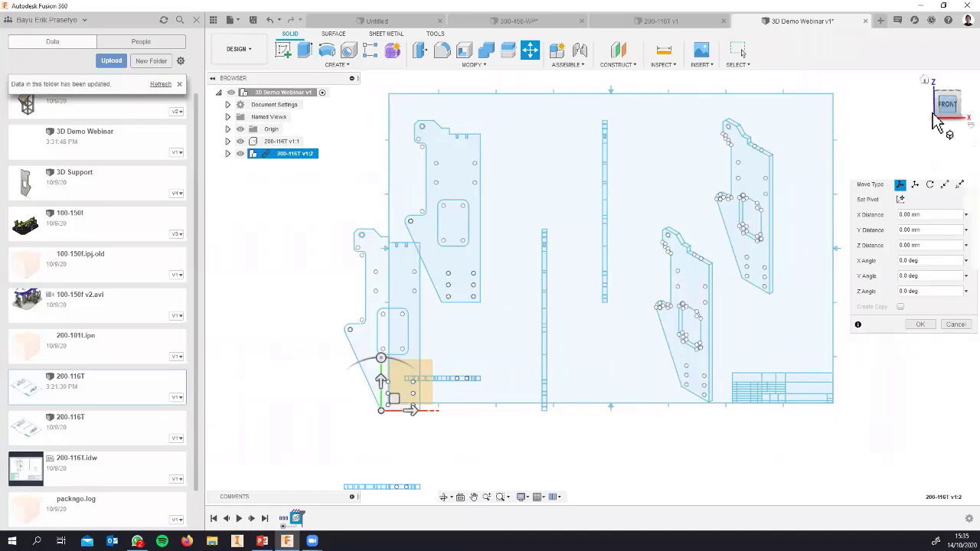
left_click(946, 116)
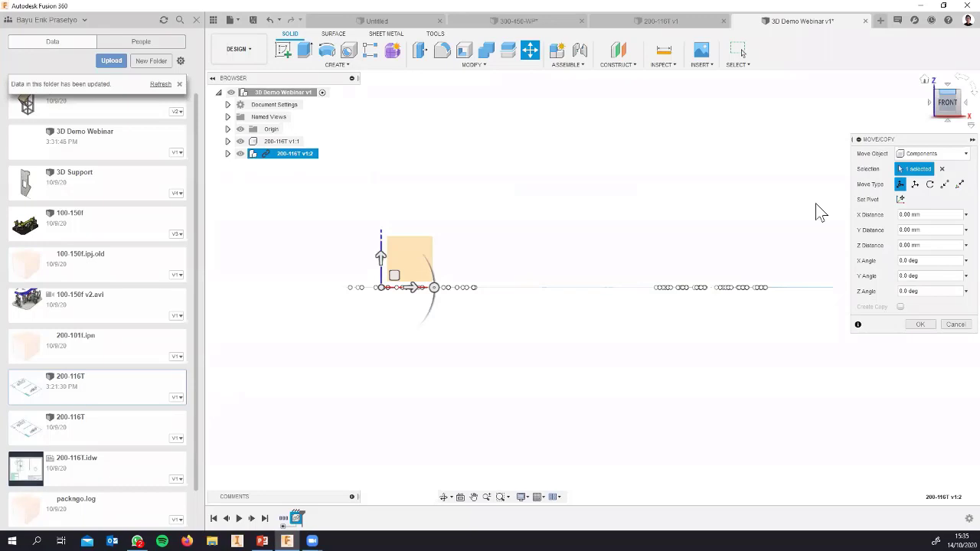
middle_click_drag(691, 270, 682, 284, "shift")
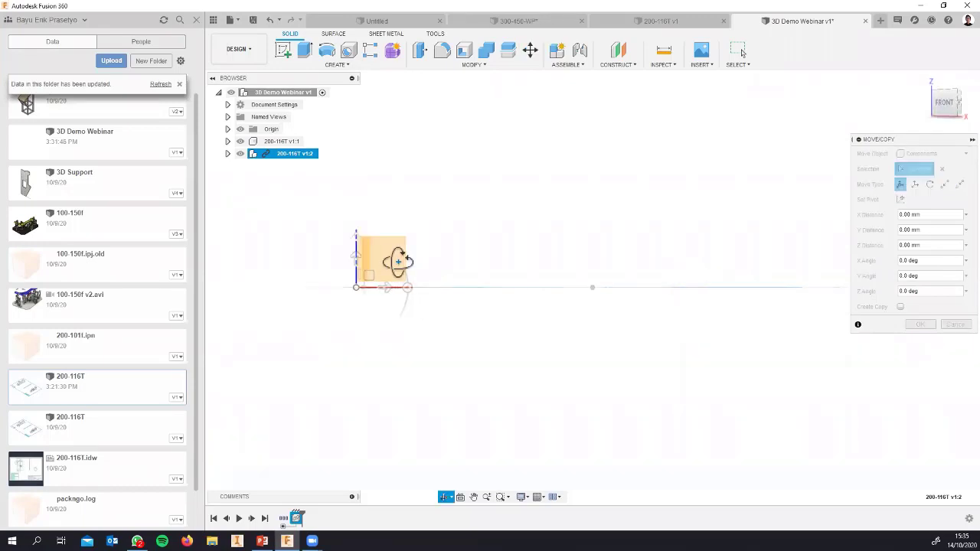
middle_click_drag(395, 262, 368, 240, "shift")
left_click_drag(368, 190, 326, 245)
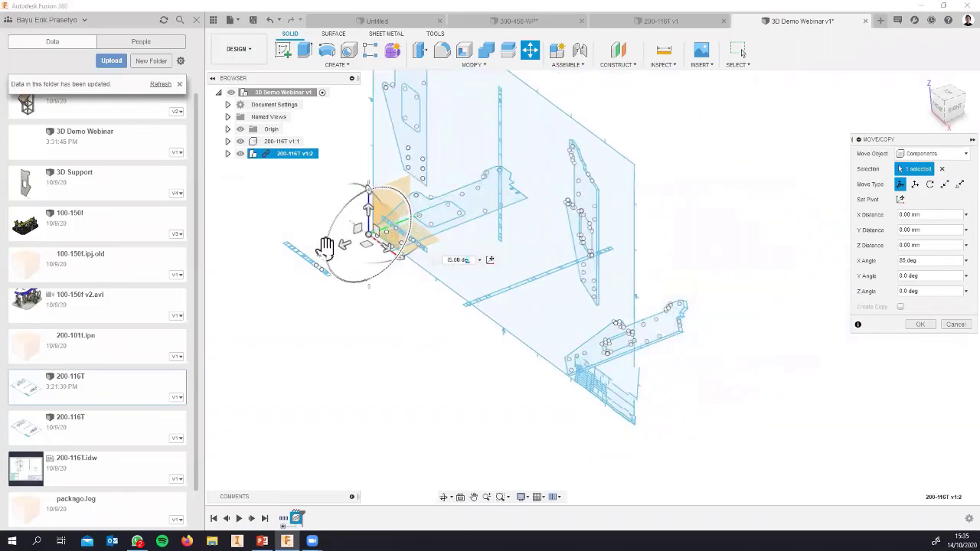
type("90")
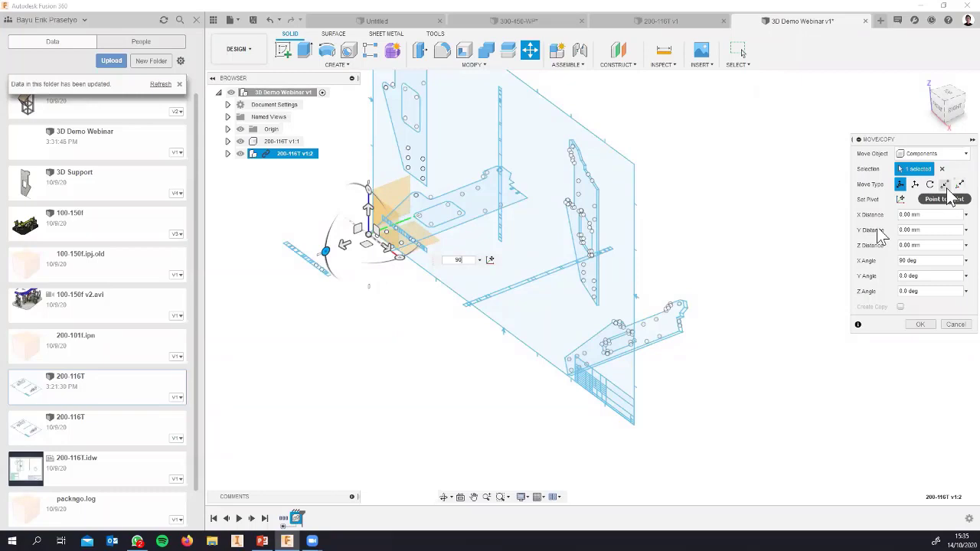
- Try to move the upright 200-116T copy point to point, from its bottom-view strip's end corner to the flat front-view plate's corner
left_click(945, 184)
middle_click_drag(470, 245, 464, 313)
scroll(467, 310, "up", 2)
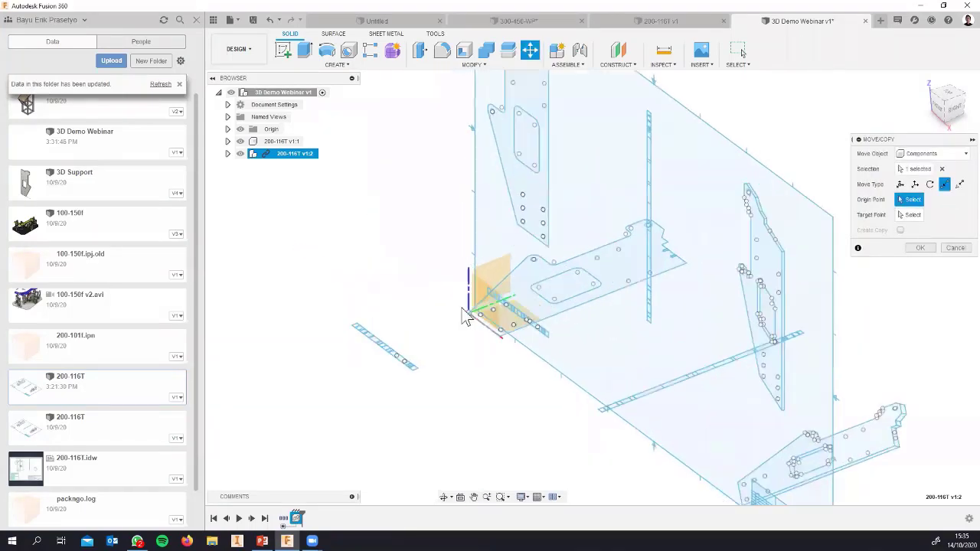
left_click(496, 289)
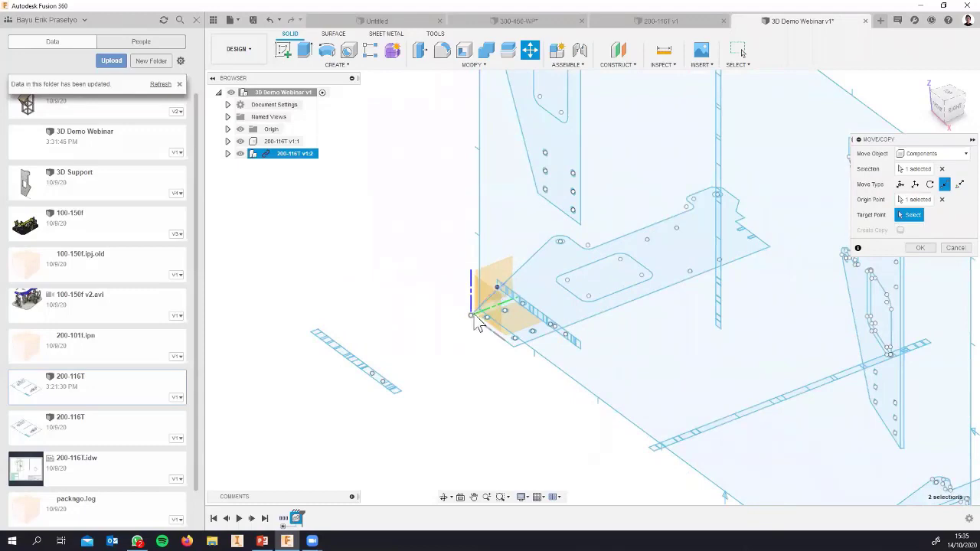
left_click(942, 169)
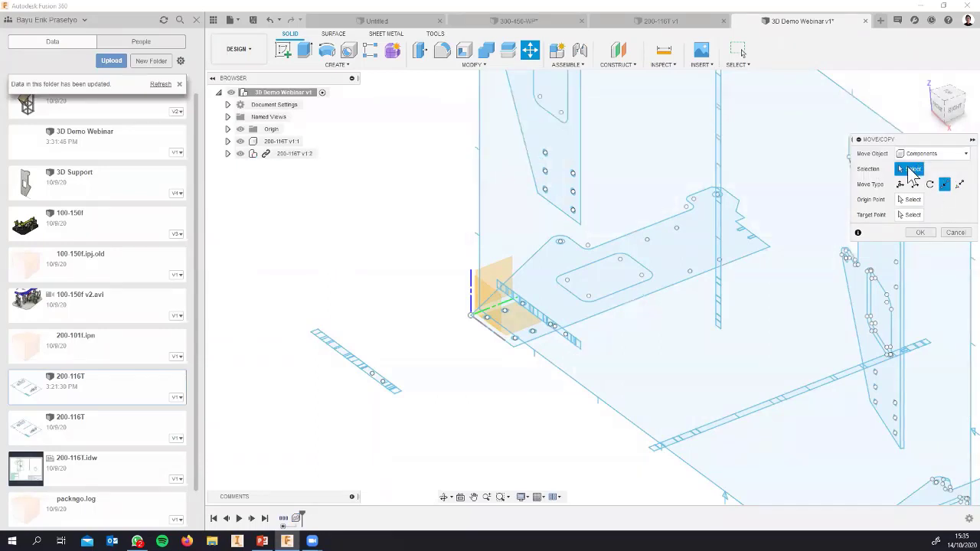
left_click(581, 360)
left_click(911, 199)
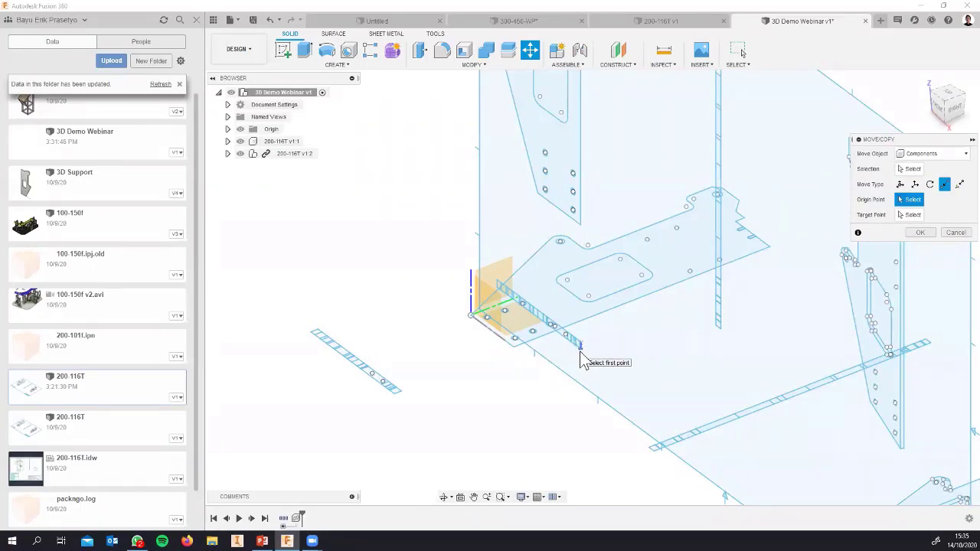
left_click(582, 358)
left_click(514, 346)
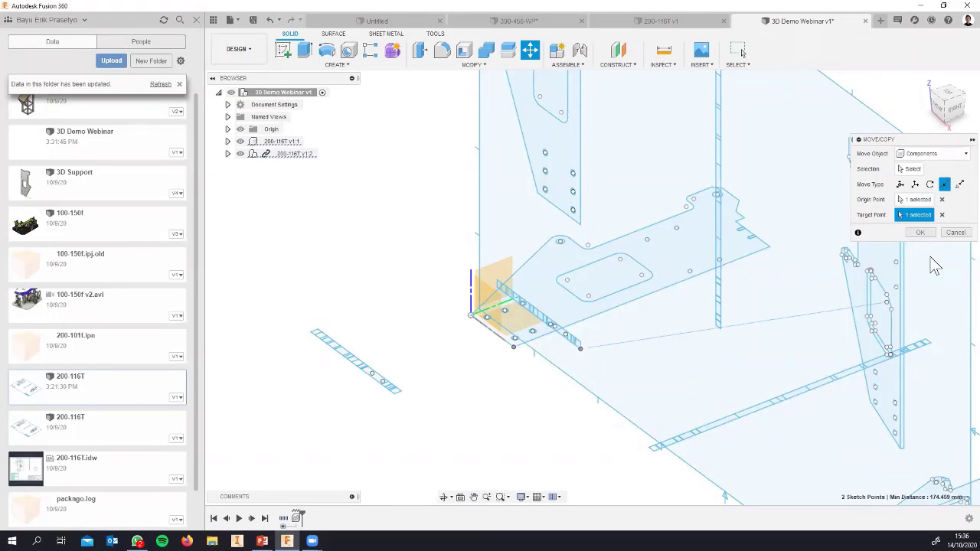
left_click(922, 233)
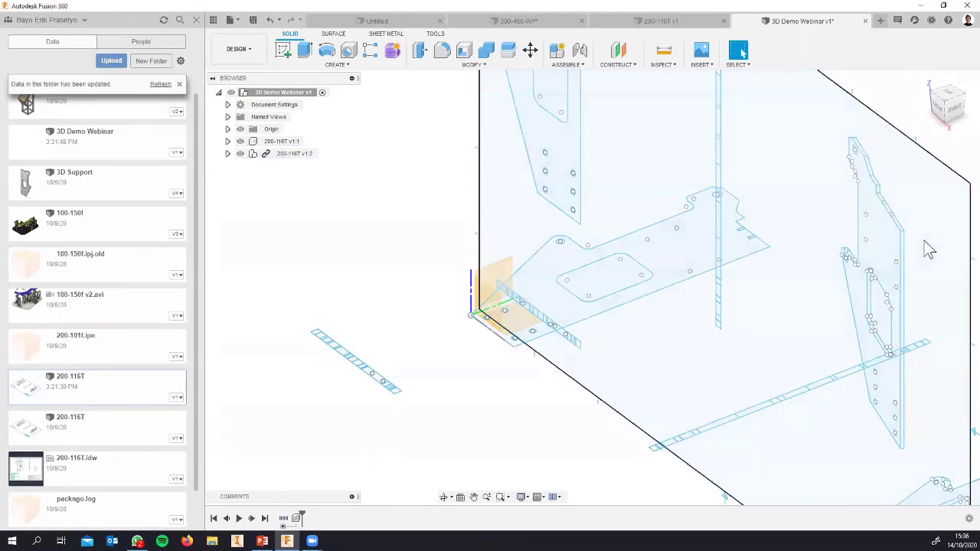
- Undo the last change to the second 200-116T copy and delete that component from the design
middle_click_drag(700, 287, 586, 368, "shift")
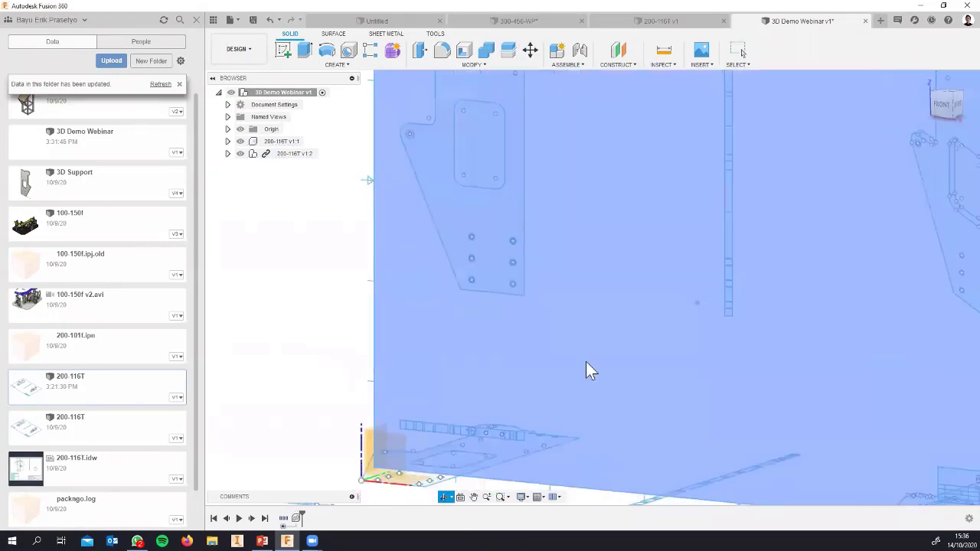
key("ctrl+z")
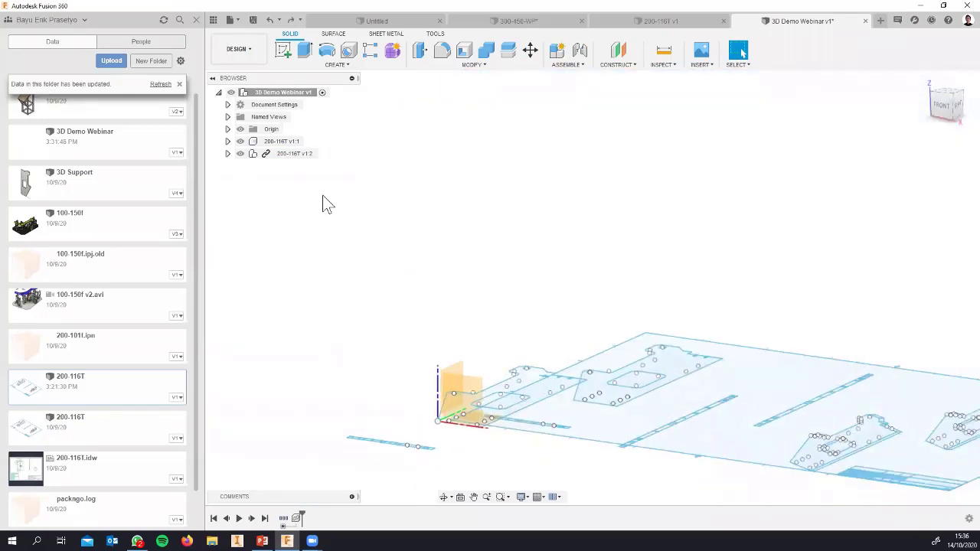
right_click(301, 157)
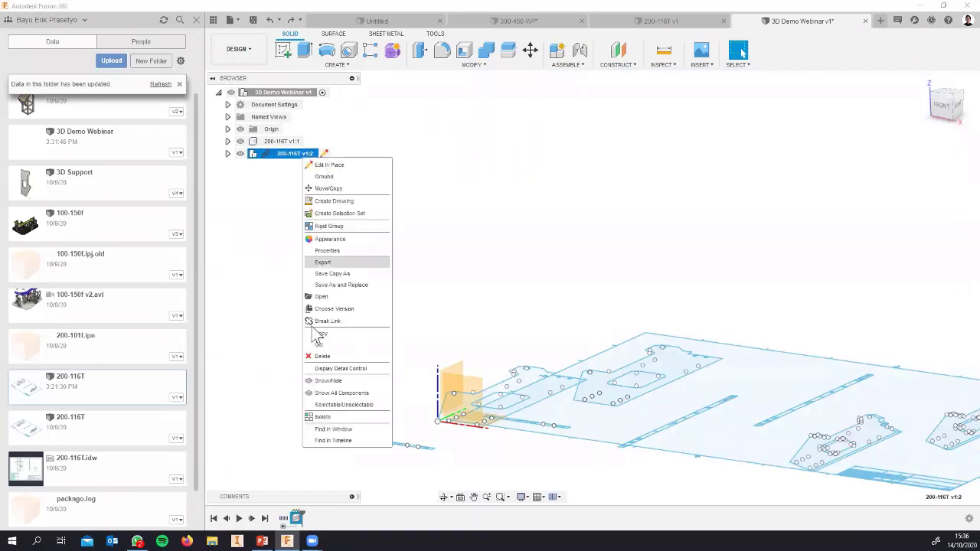
left_click(322, 356)
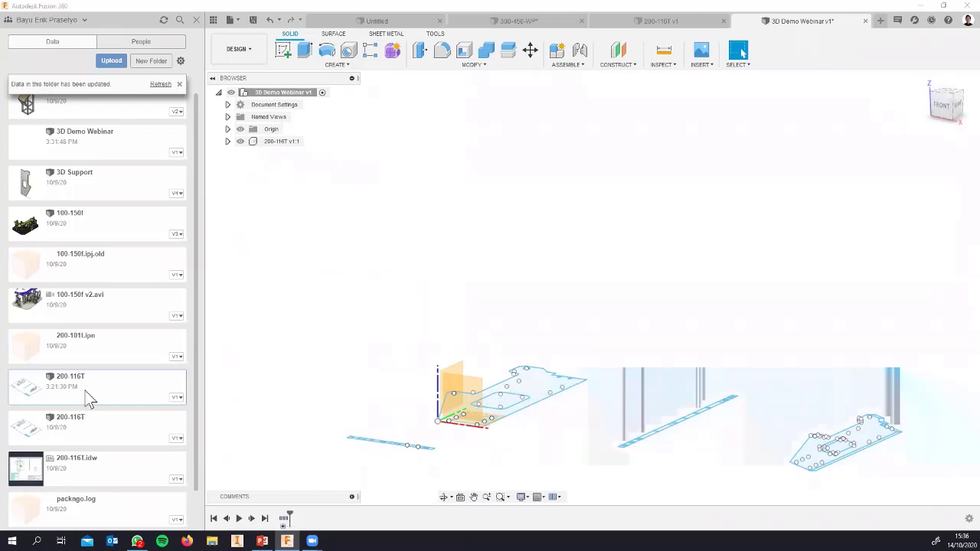
- Insert the 200-116T drawing once more and rotate it upright, 90 degrees about the X axis
right_click(85, 390)
left_click(153, 407)
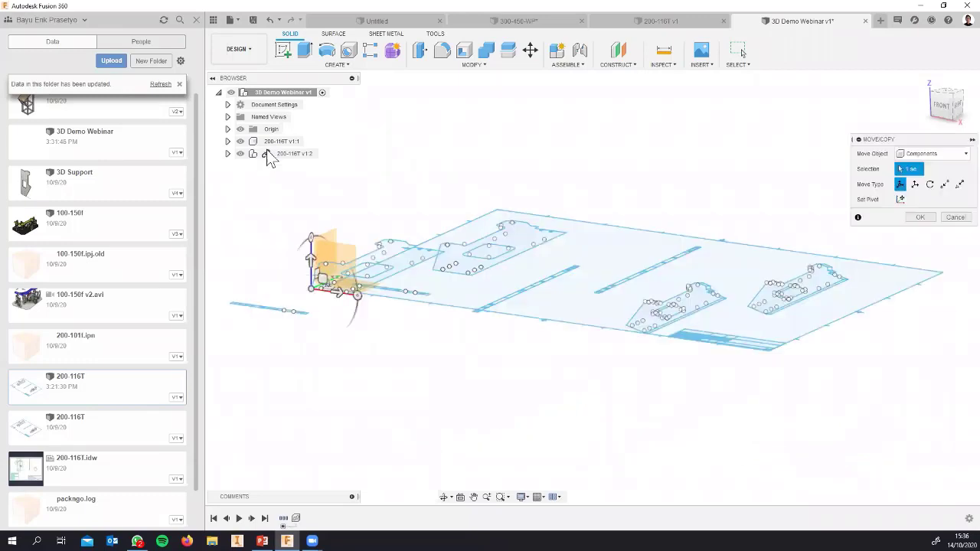
left_click_drag(309, 242, 275, 295)
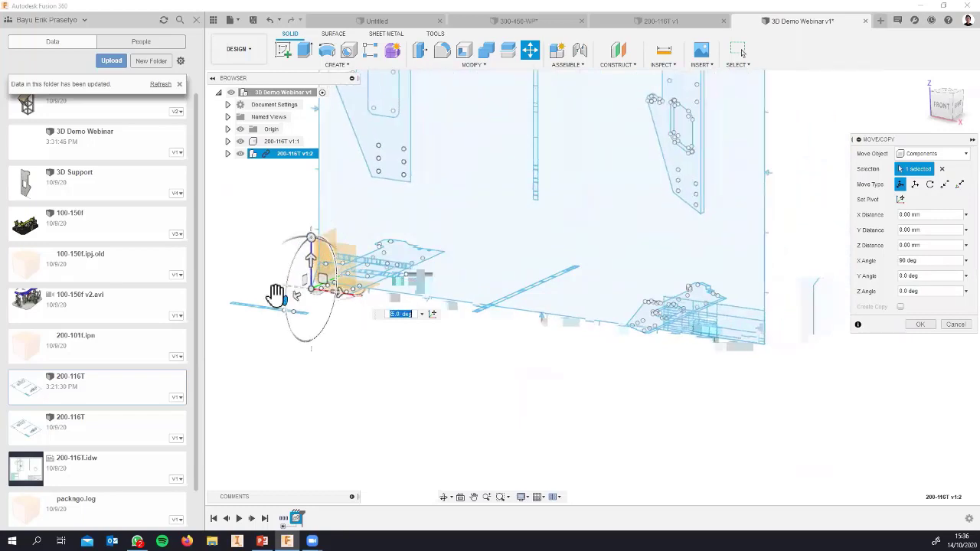
key("Return")
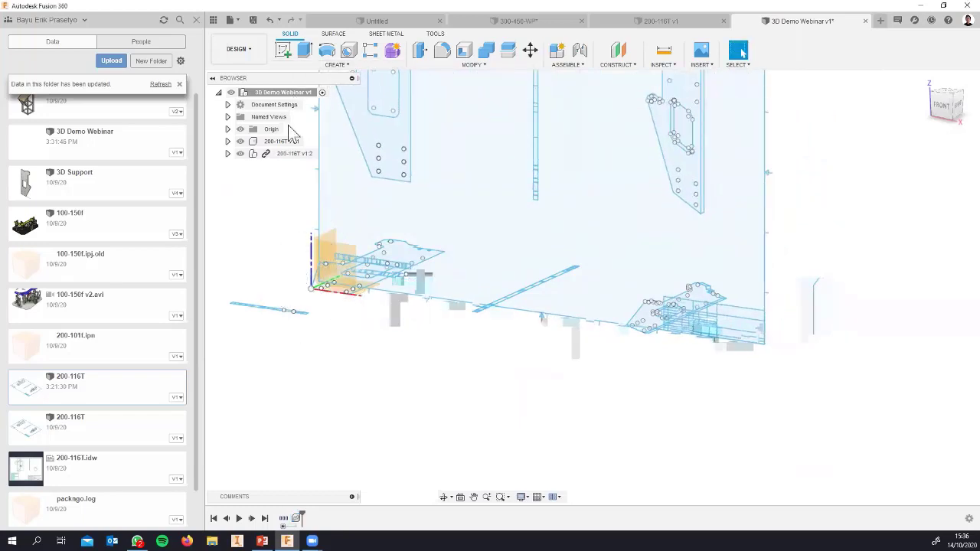
- Break the upright 200-116T copy's link to its source design and delete the component
right_click(290, 154)
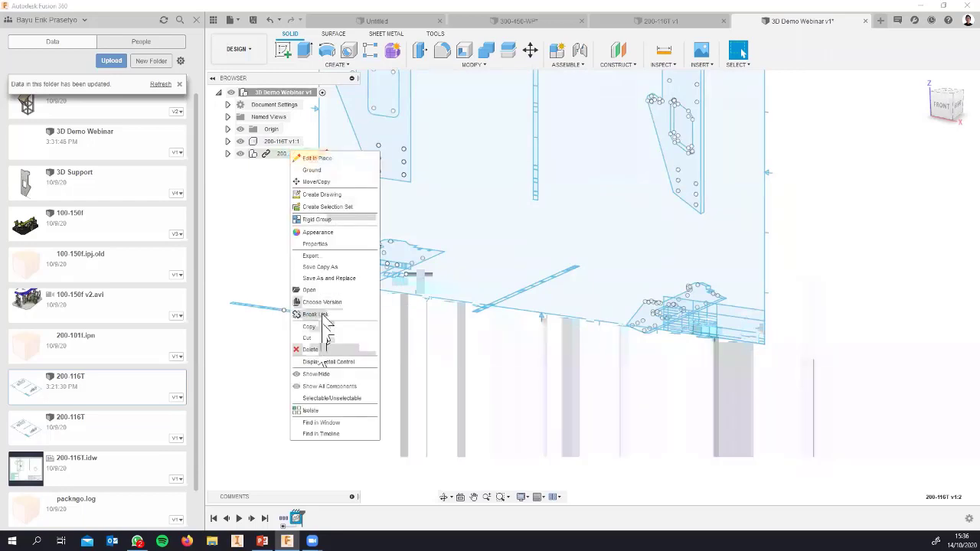
left_click(322, 315)
right_click(268, 157)
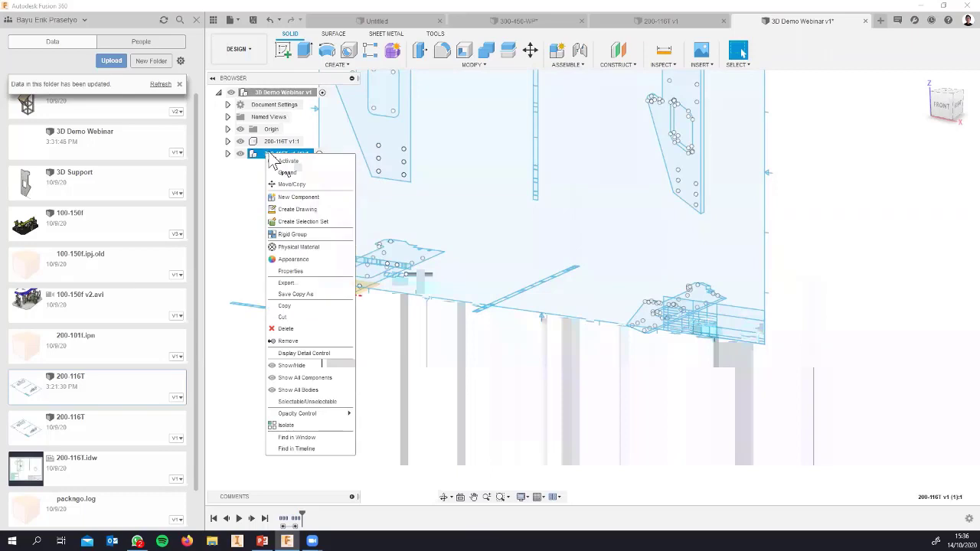
left_click(285, 329)
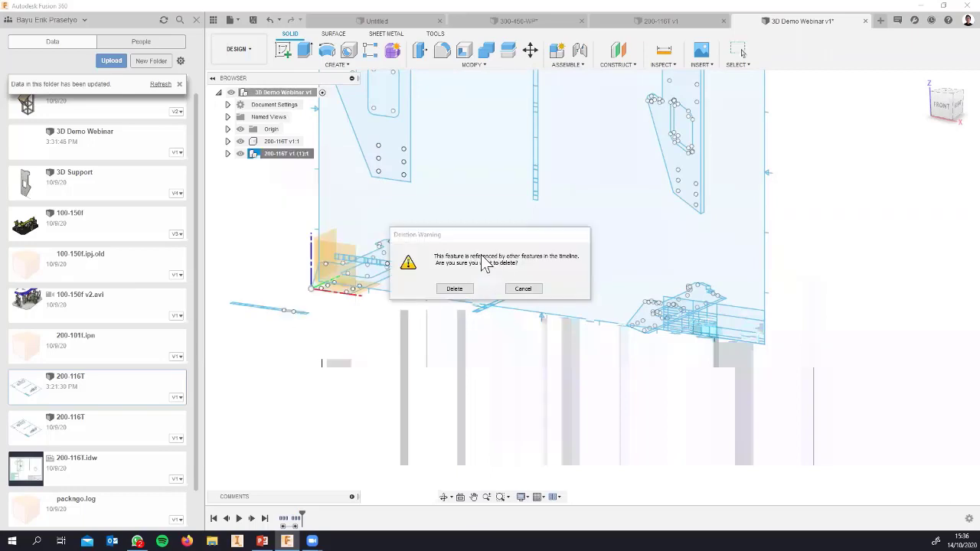
left_click(466, 297)
- Insert a fresh 200-116T copy into the design and turn it 90 degrees about the X axis
right_click(71, 394)
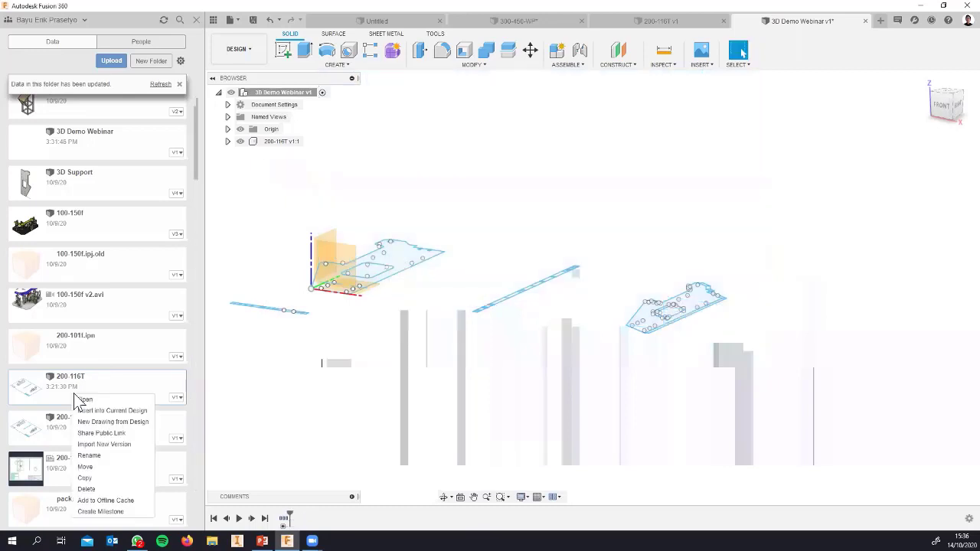
left_click(99, 411)
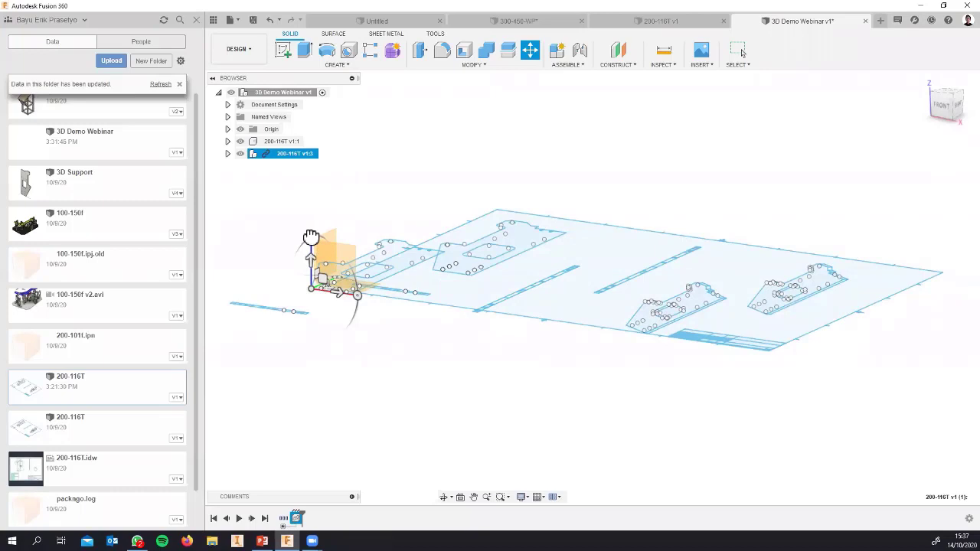
left_click_drag(284, 268, 266, 309)
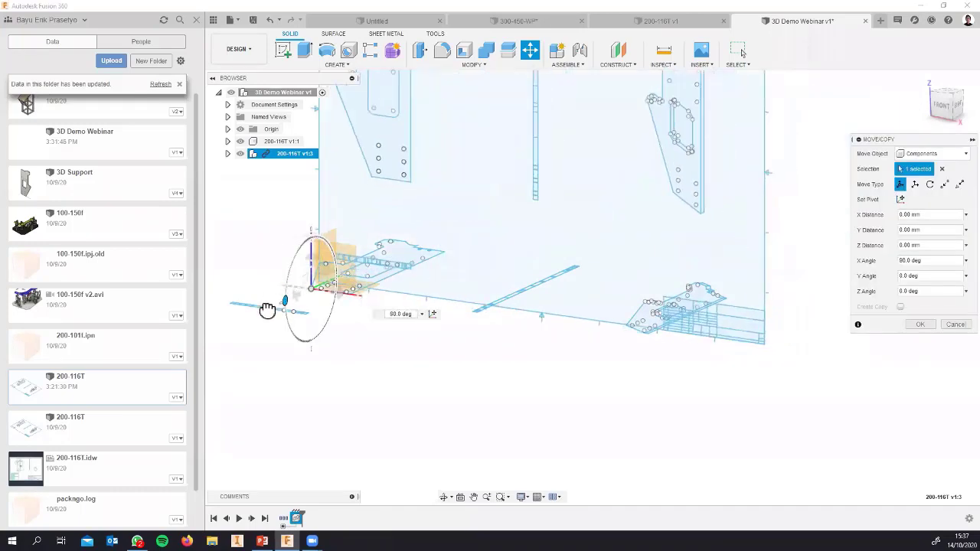
- Move the upright copy point to point, from its bottom-view strip's lower end corner to the flat front-view plate's matching bottom-edge corner
left_click(945, 183)
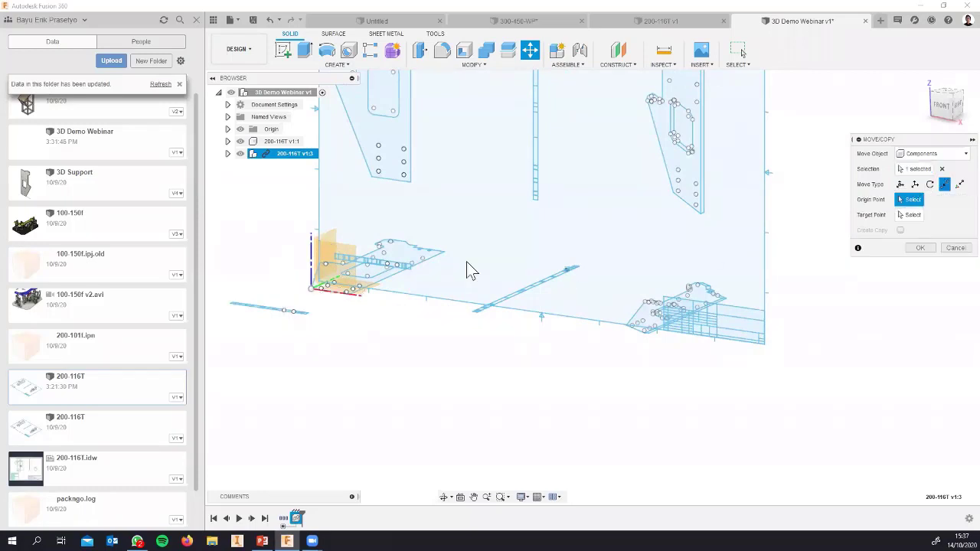
scroll(408, 282, "up", 2)
scroll(413, 281, "up", 2)
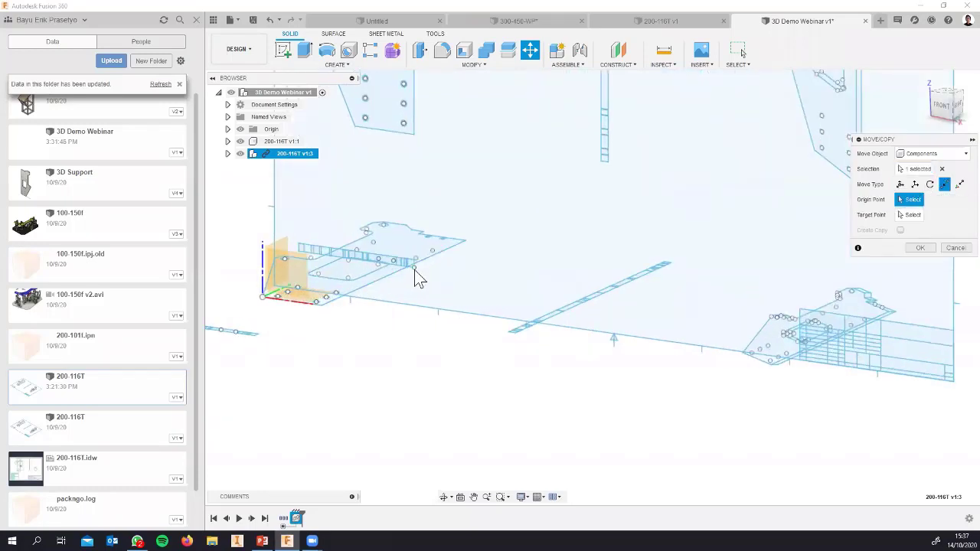
left_click(413, 268)
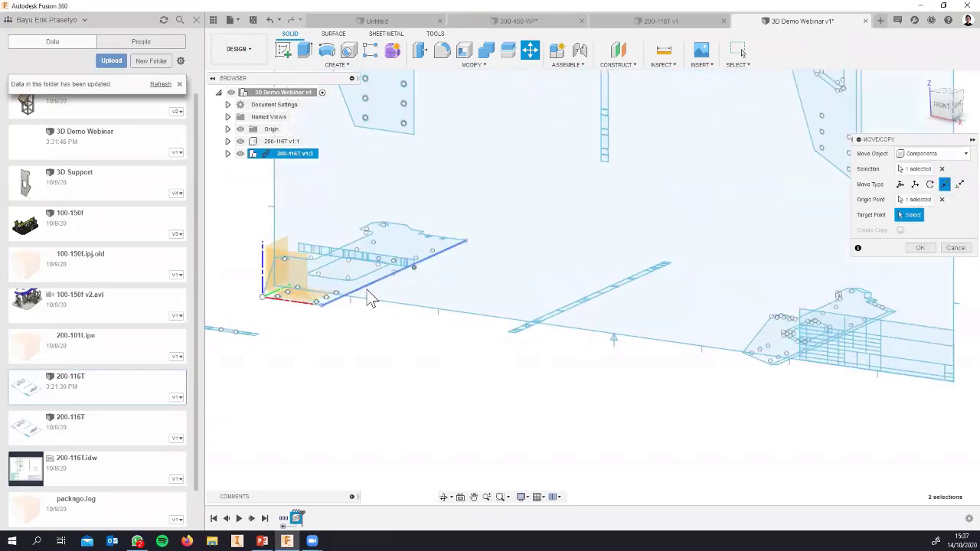
left_click(321, 306)
mouse_move(392, 305)
middle_mouse_down()
mouse_move(420, 299)
mouse_move(544, 333)
middle_mouse_up()
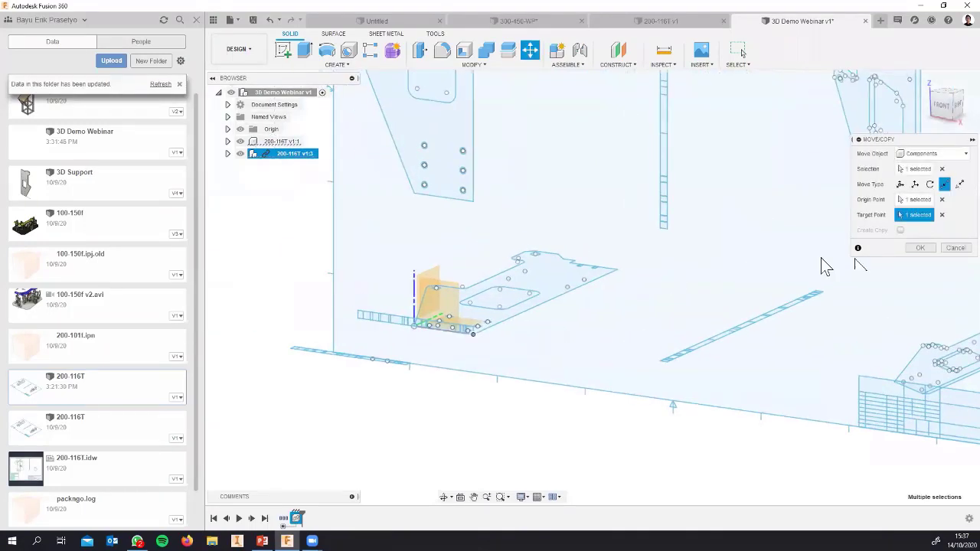
left_click(922, 248)
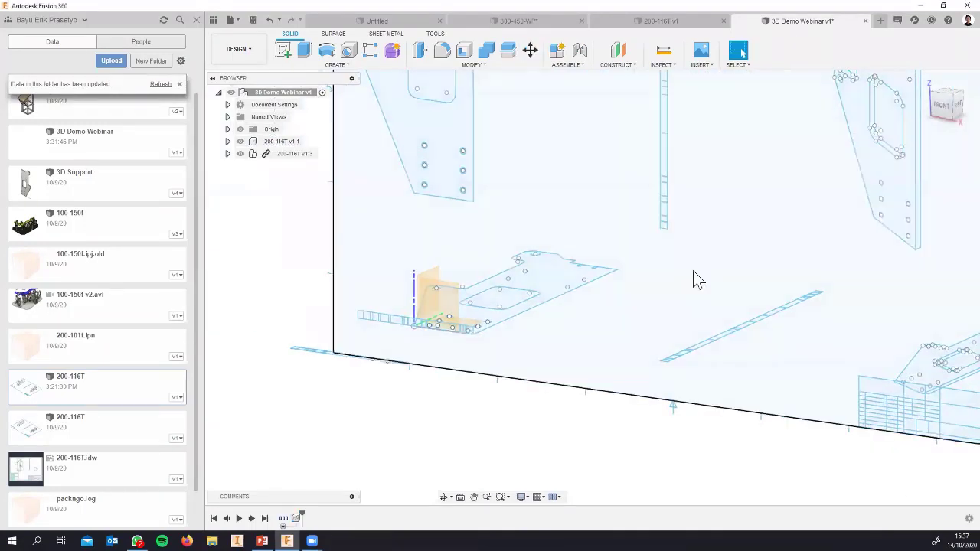
- Break the upright 200-116T copy's link to its source design and delete its Title Blocks JIS component
right_click(277, 154)
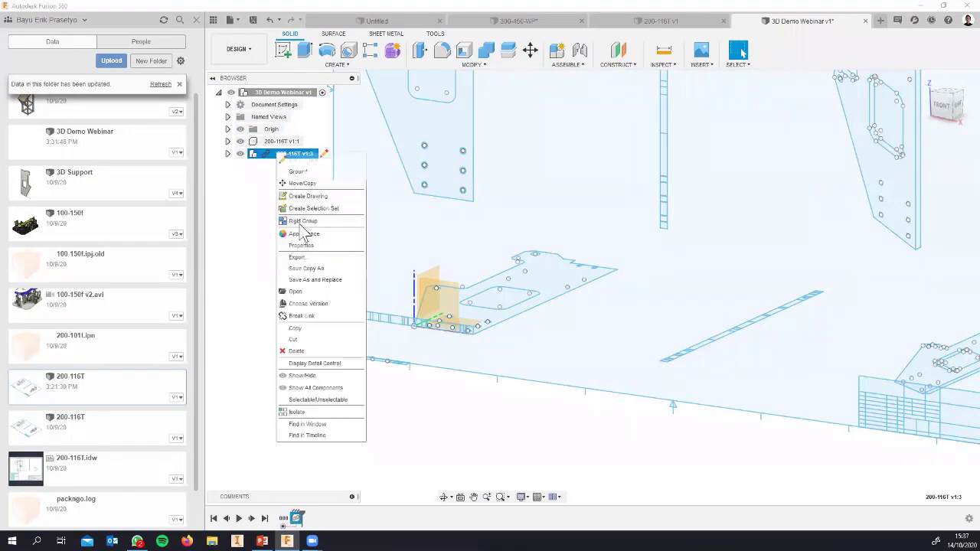
left_click(301, 316)
left_click(227, 154)
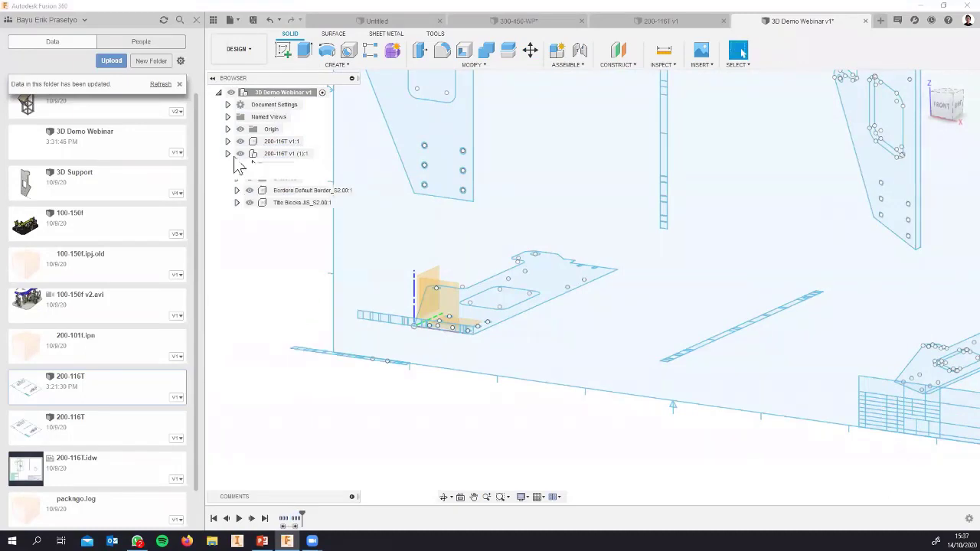
left_click(295, 206)
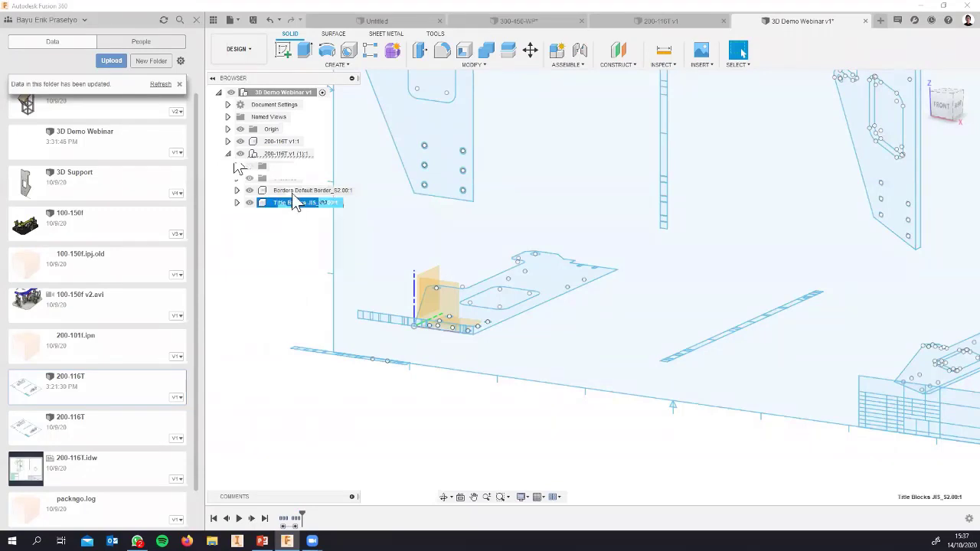
right_click(298, 207)
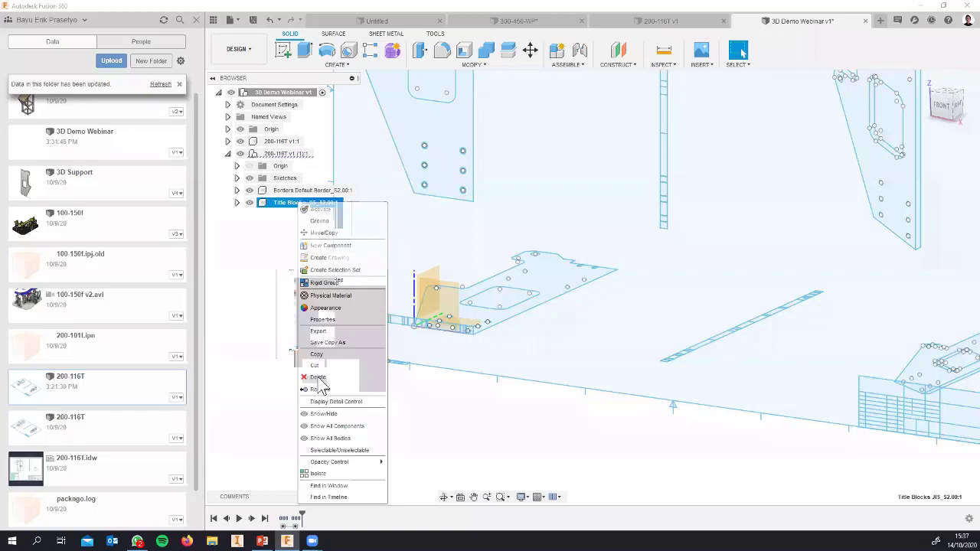
left_click(317, 378)
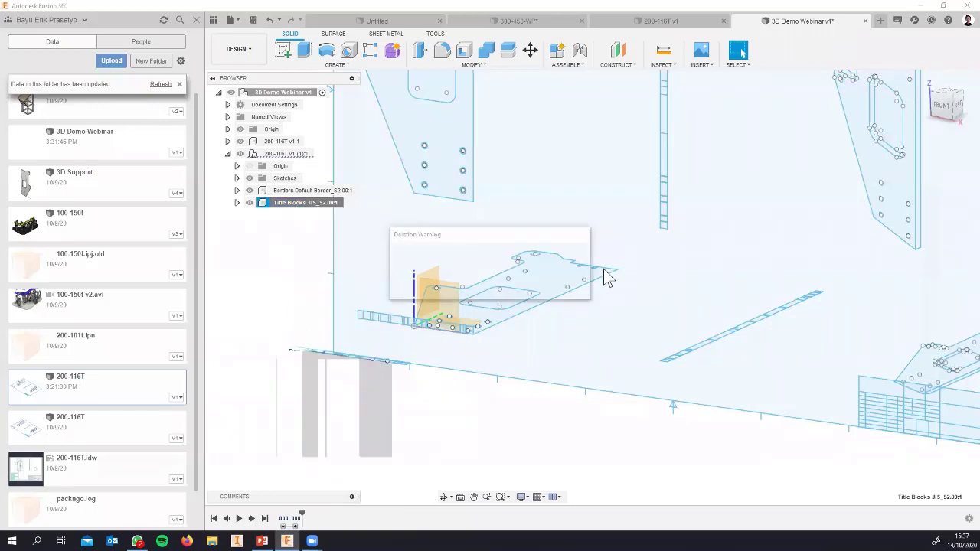
left_click(449, 284)
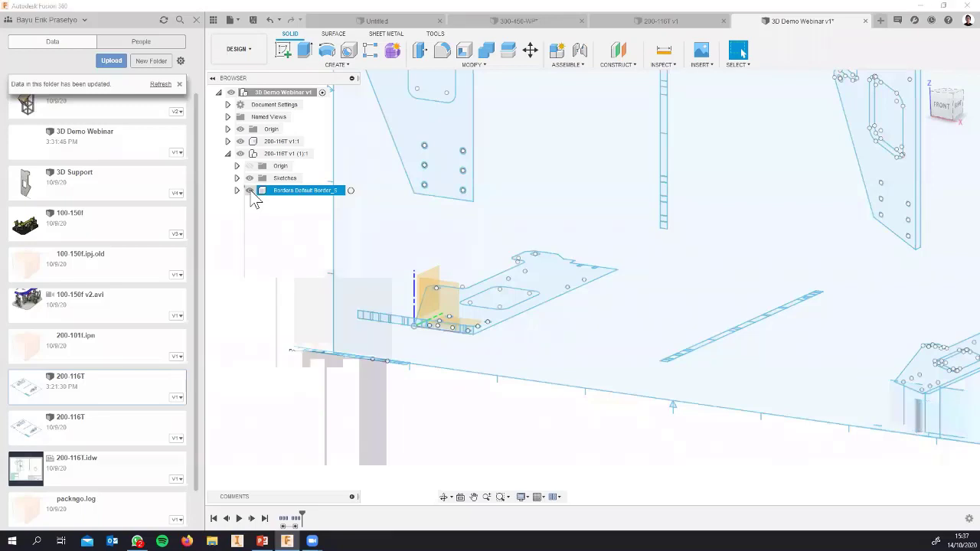
- Delete the Borders Default Border component from the upright 200-116T copy
left_click(250, 191)
left_click(249, 191)
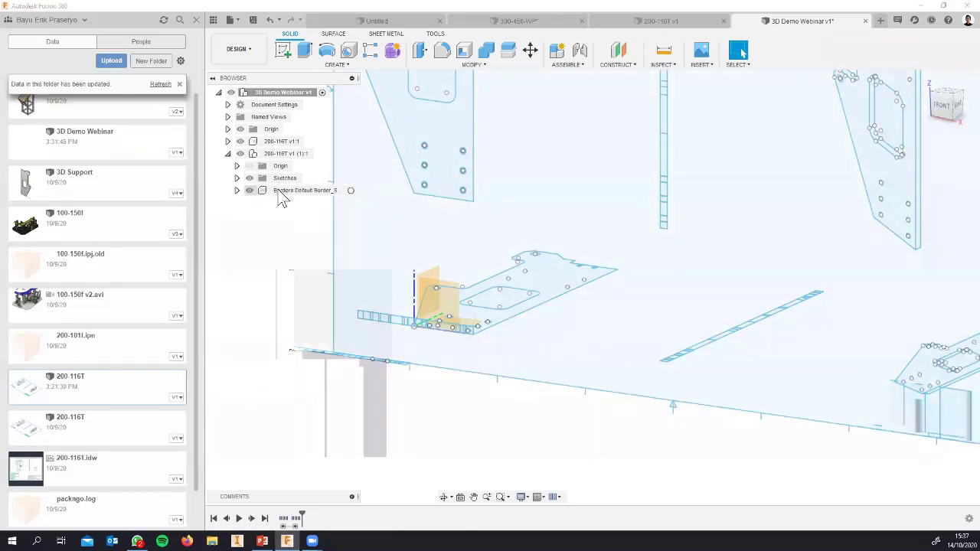
left_click(285, 192)
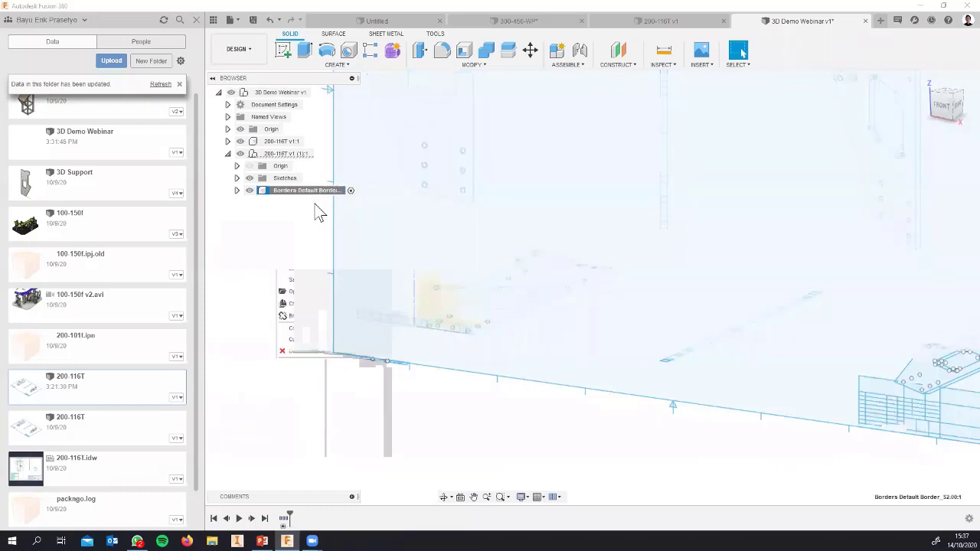
right_click(313, 191)
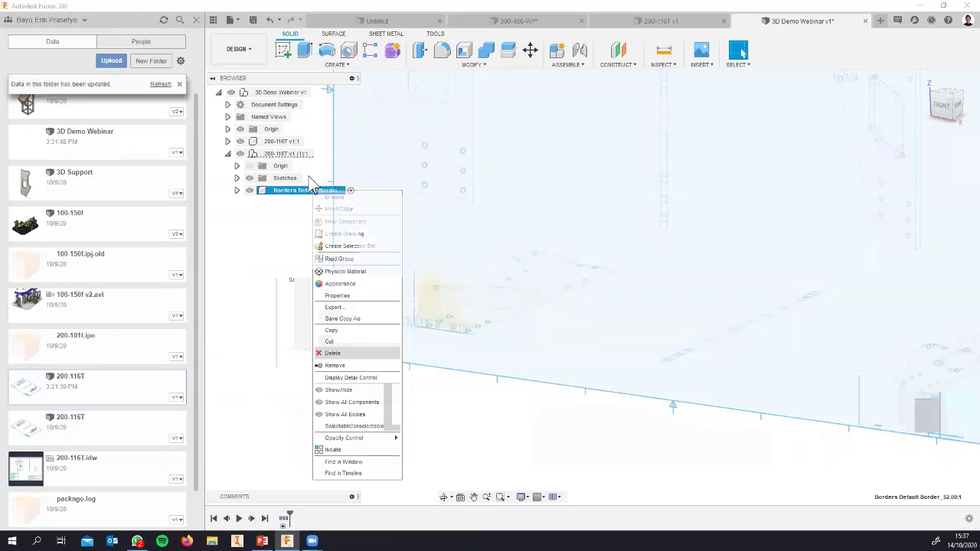
left_click(332, 353)
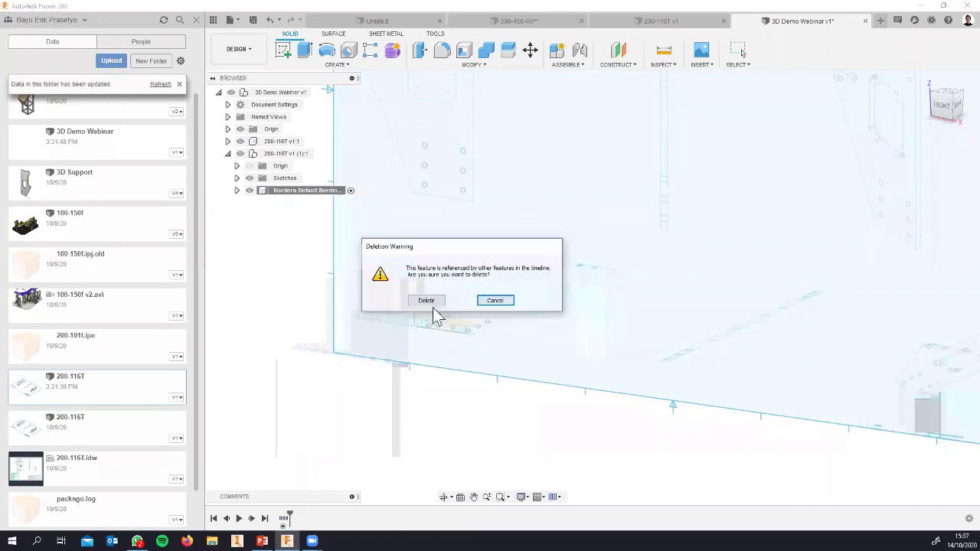
left_click(427, 301)
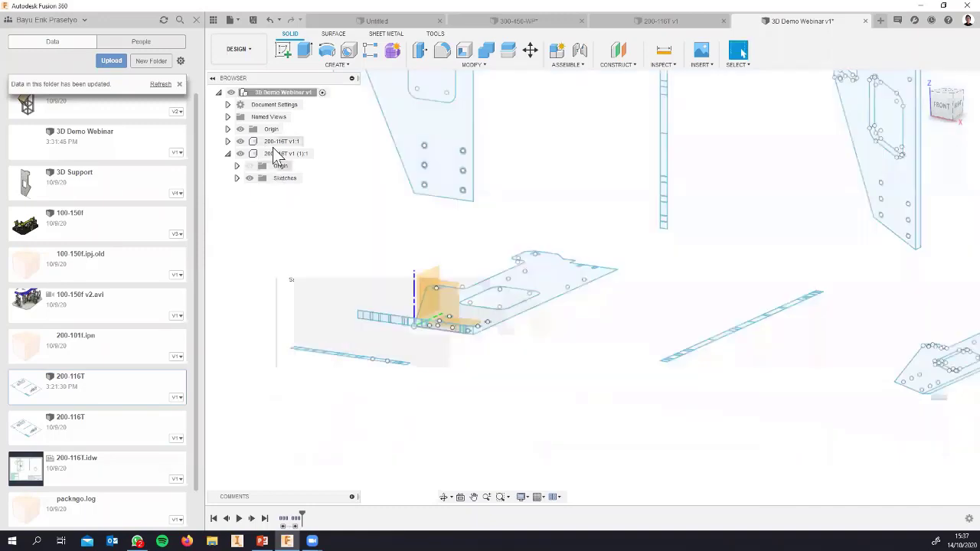
- Extrude the flat front-view plate profile as a new body, up to the upper corner point of the upright strip at its lower edge
scroll(503, 312, "up", 2)
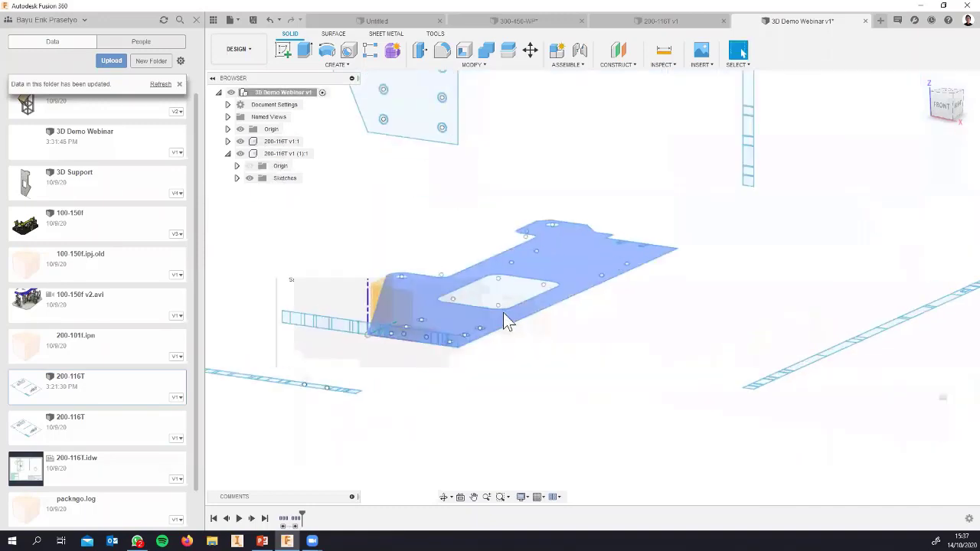
scroll(503, 313, "down", 3)
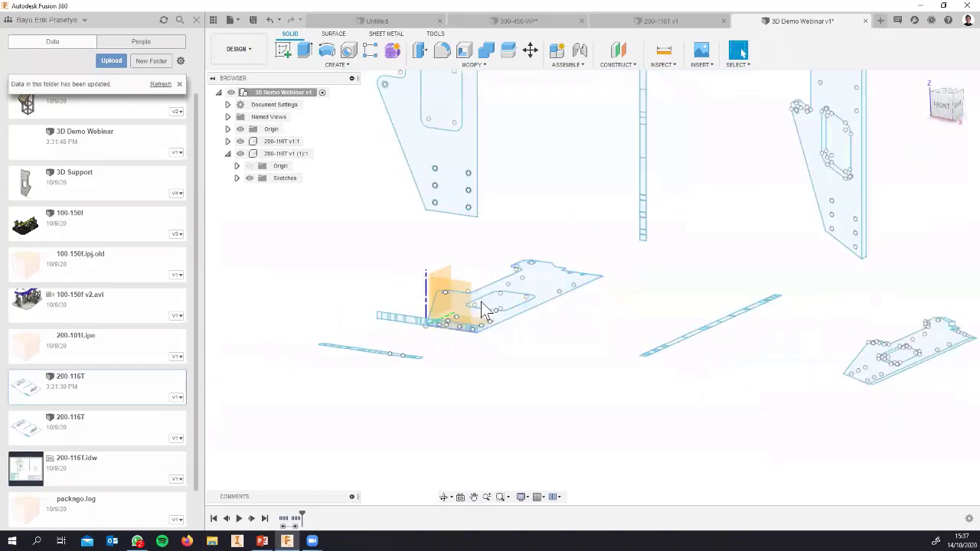
left_click(306, 56)
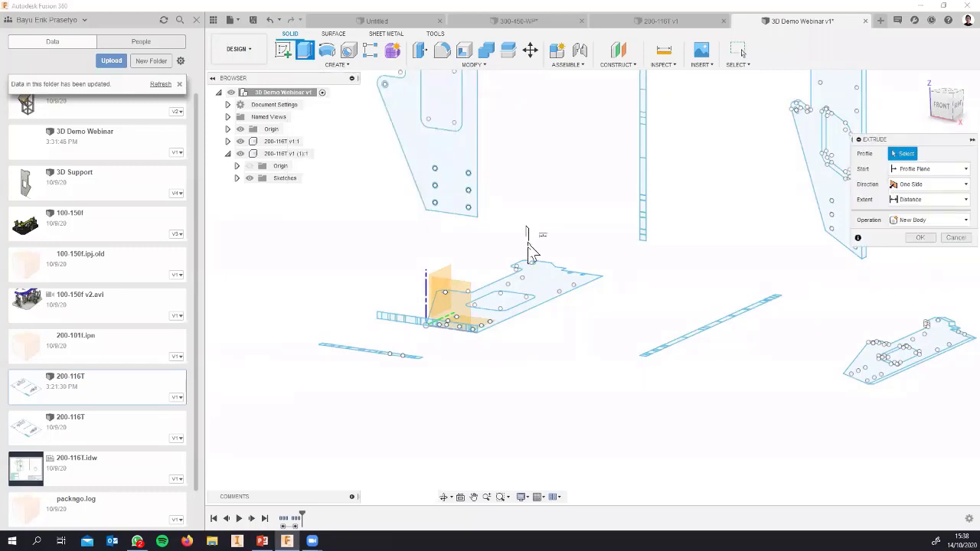
left_click(543, 287)
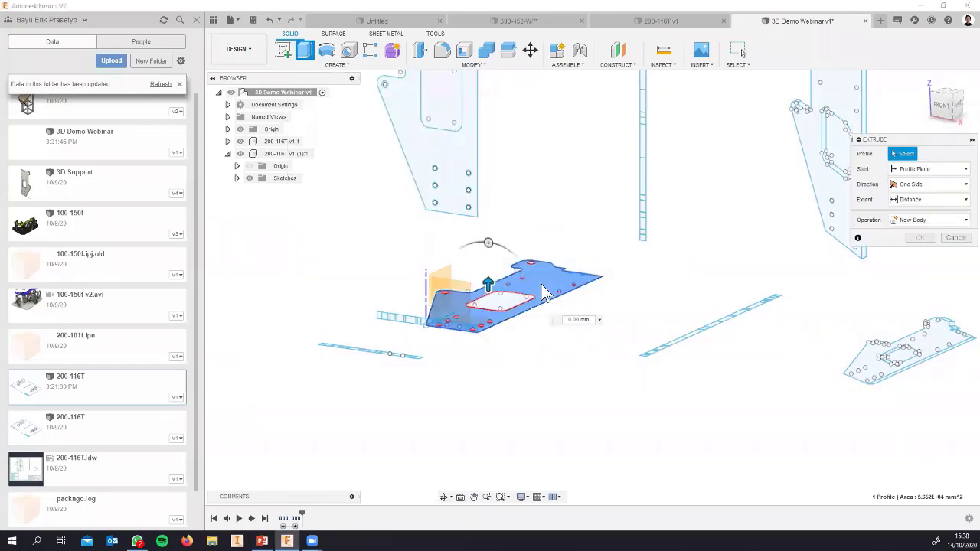
left_click(947, 198)
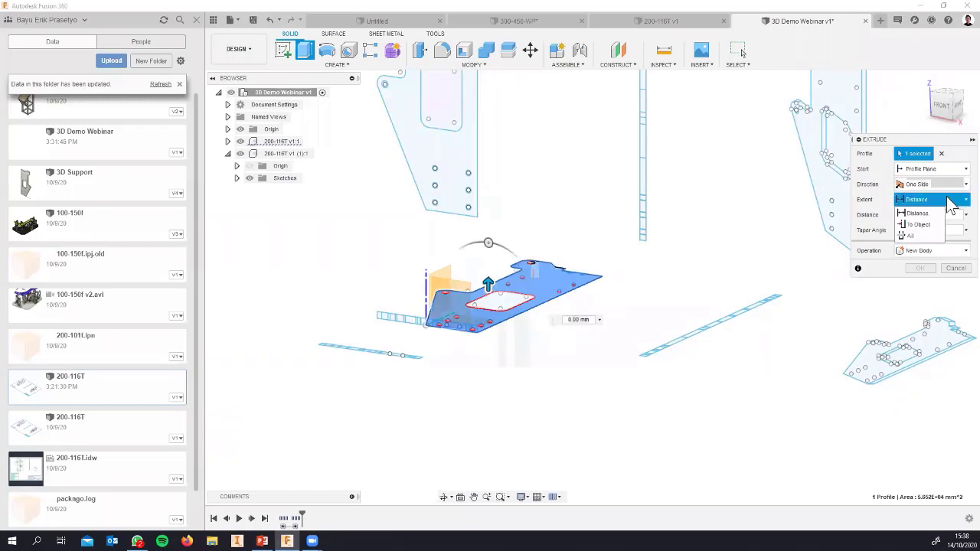
left_click(911, 224)
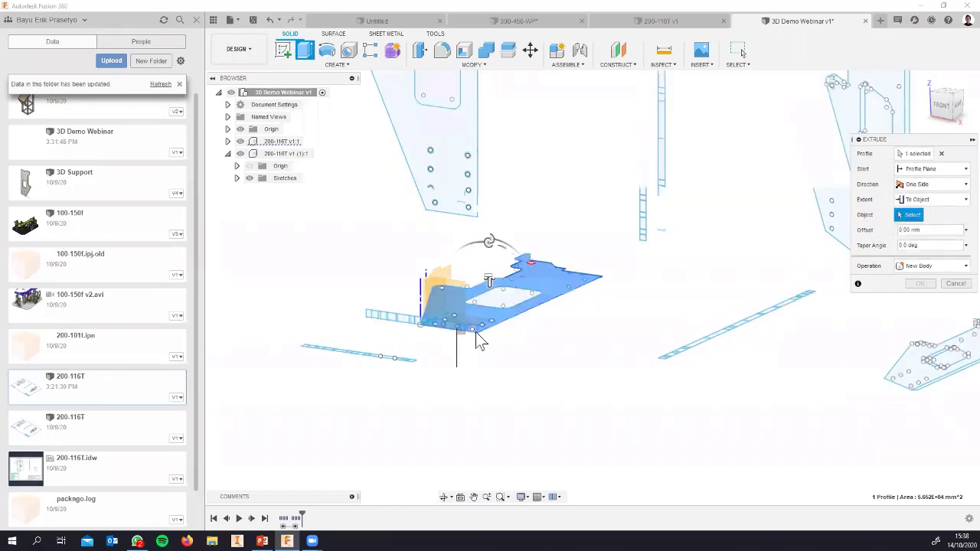
scroll(476, 331, "up", 8)
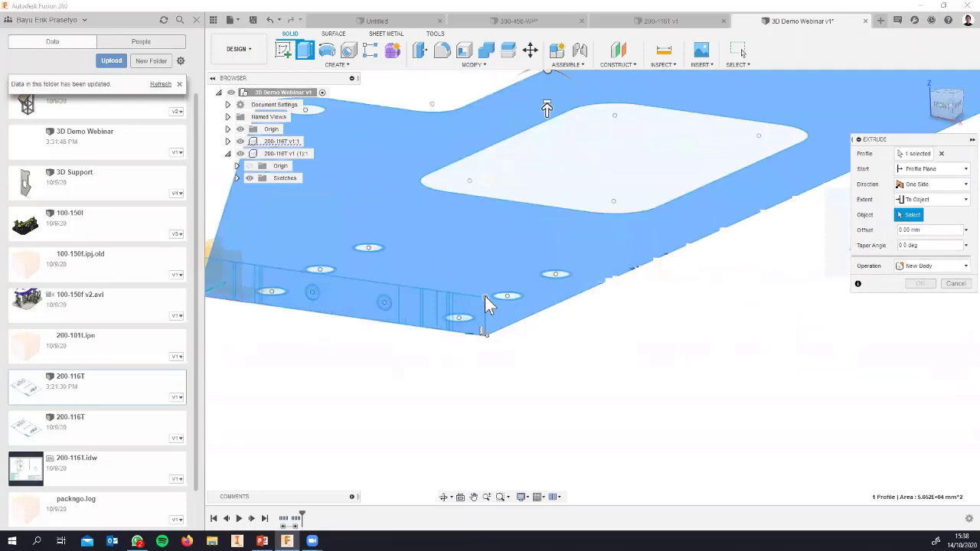
left_click(485, 297)
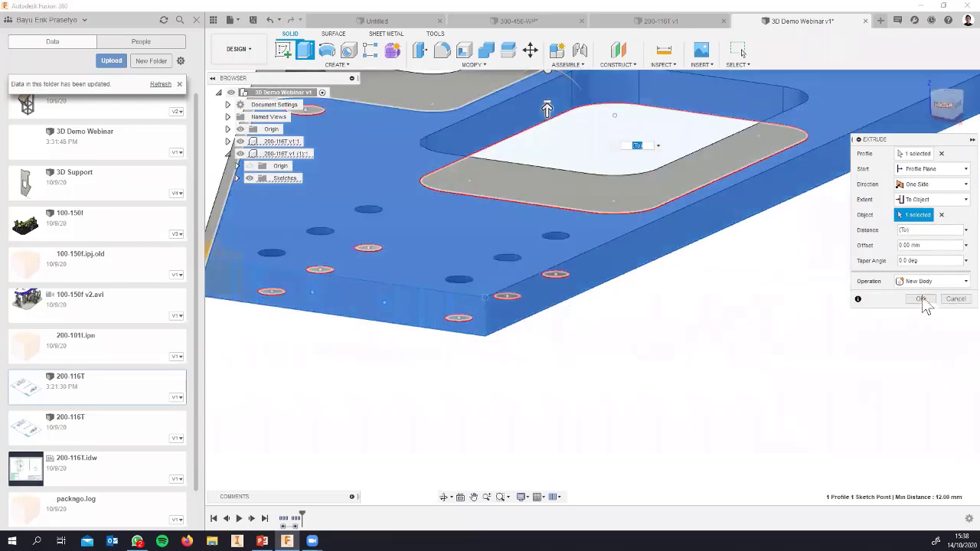
left_click(921, 298)
- Hide the upright 200-116T copy and the flat copy's sketches so that only the extruded plate is displayed
scroll(490, 283, "down", 10)
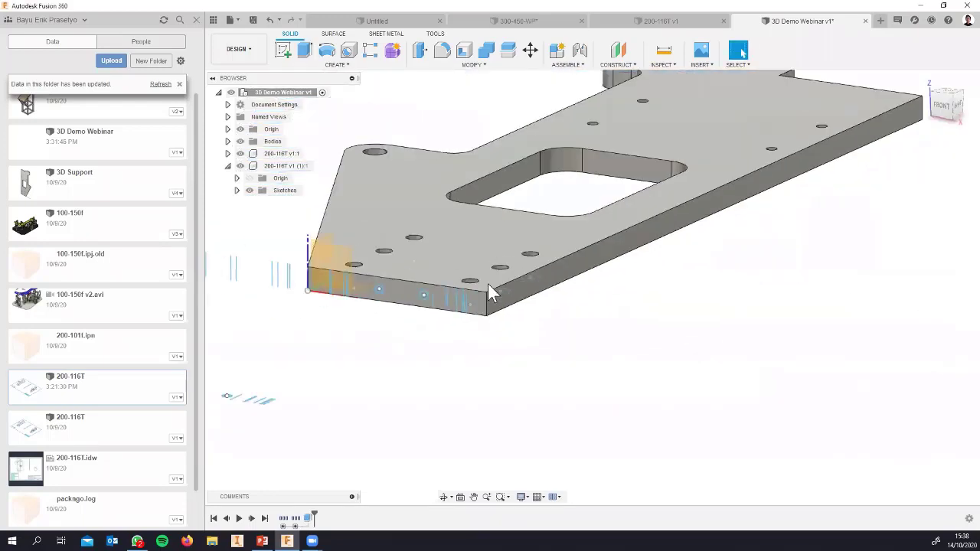
scroll(487, 284, "down", 3)
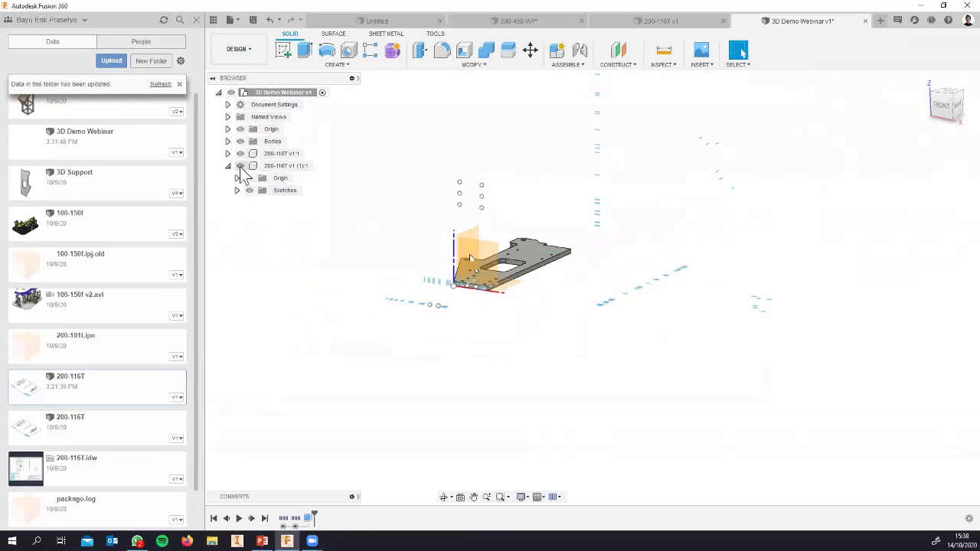
left_click(228, 153)
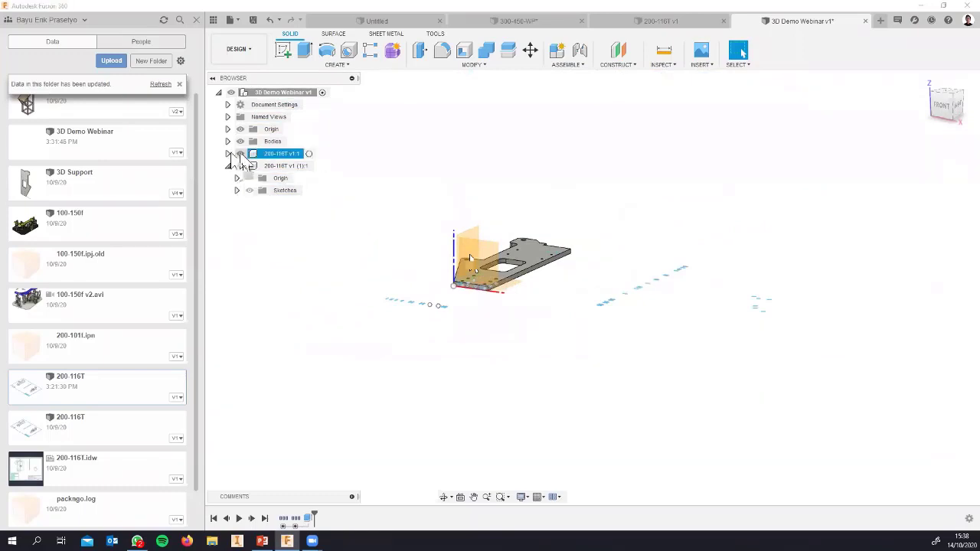
left_click(228, 154)
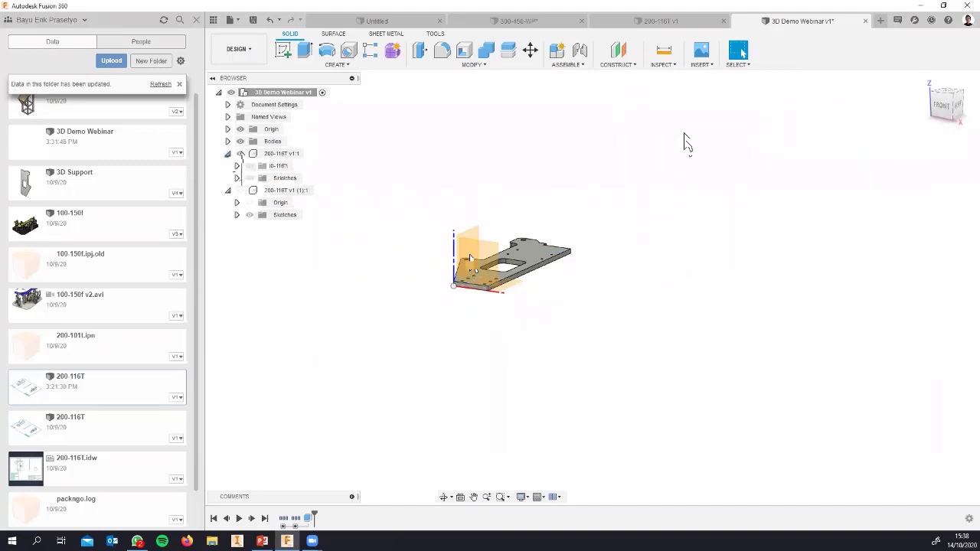
- Hide the design's origin planes and axes and collapse both 200-116T components in the browser tree
middle_click_drag(590, 236, 684, 287, "shift")
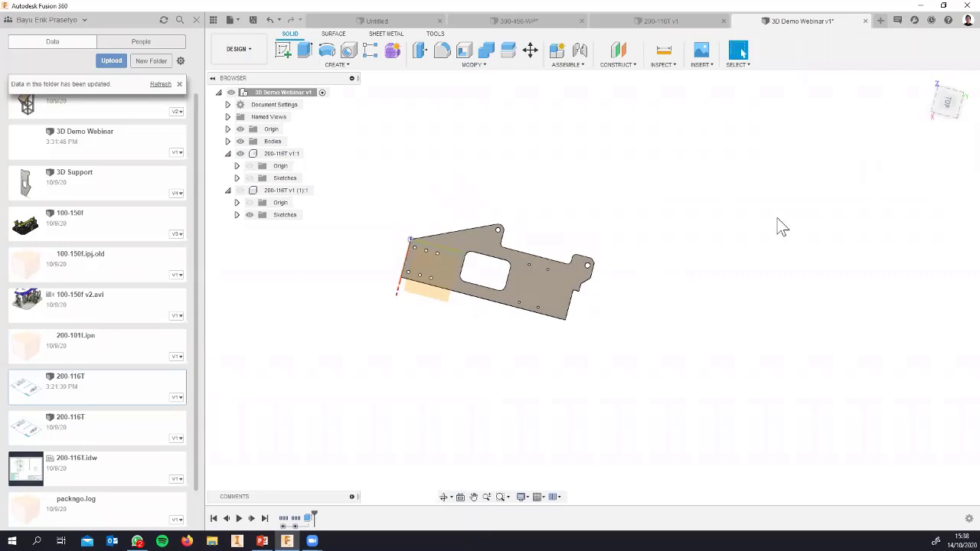
left_click(450, 497)
left_click(462, 521)
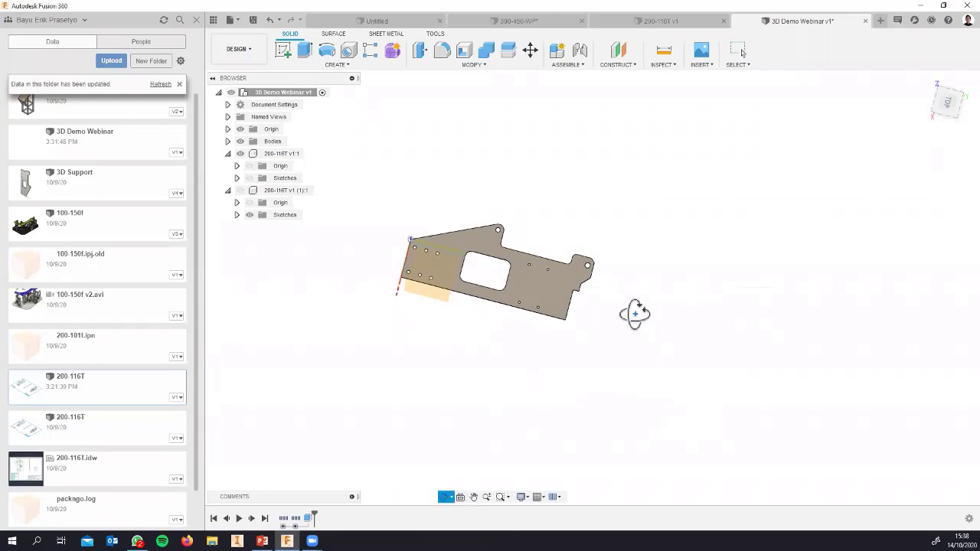
left_click_drag(663, 288, 689, 194)
key("Escape")
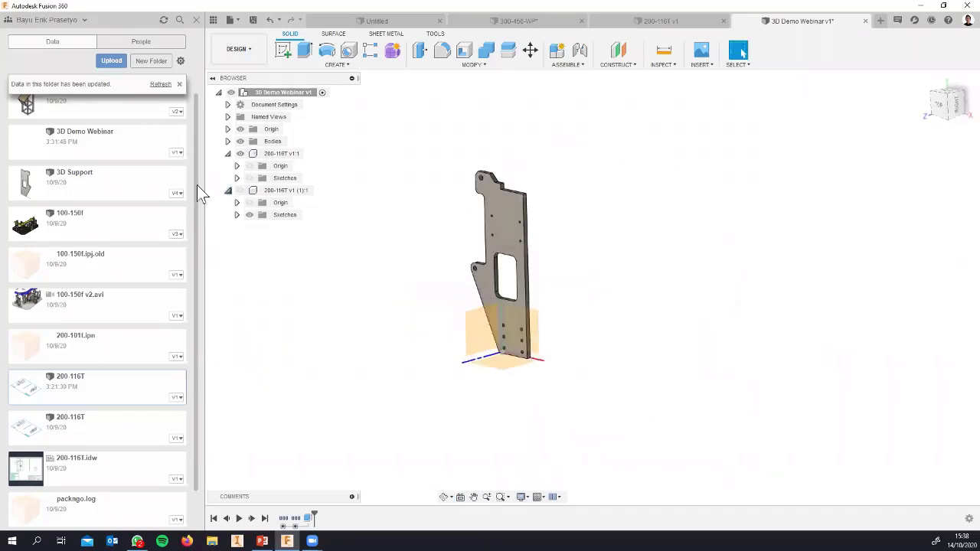
left_click(240, 130)
middle_click_drag(635, 251, 739, 253)
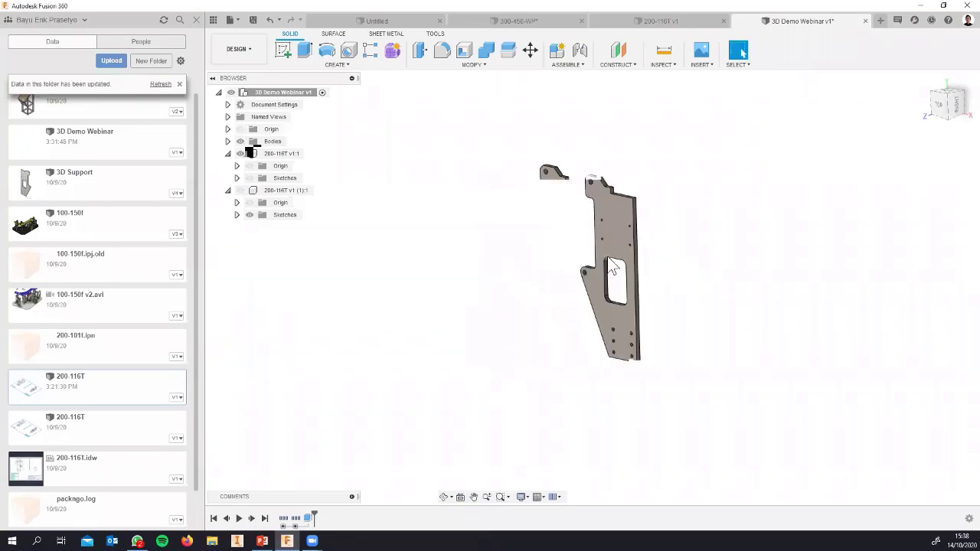
scroll(624, 291, "up", 5)
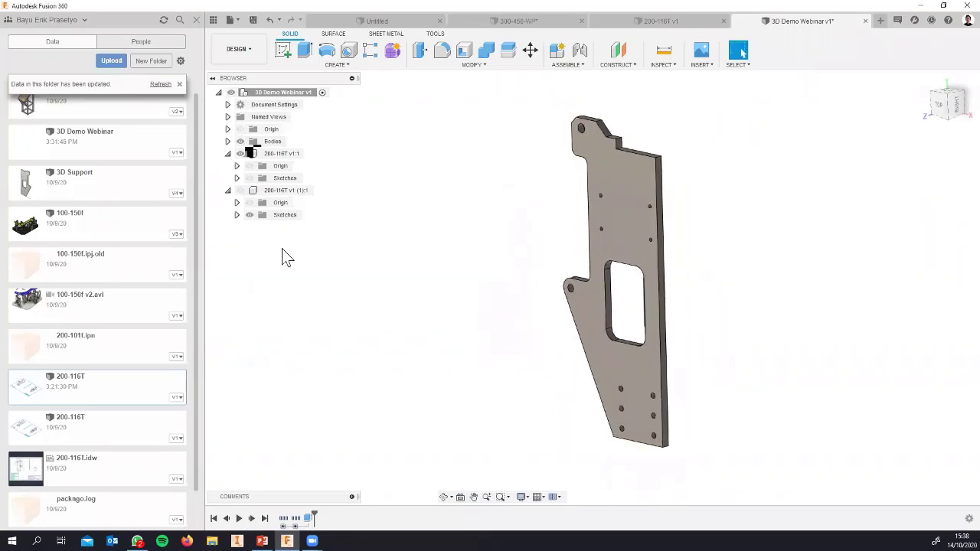
left_click(227, 190)
left_click(227, 153)
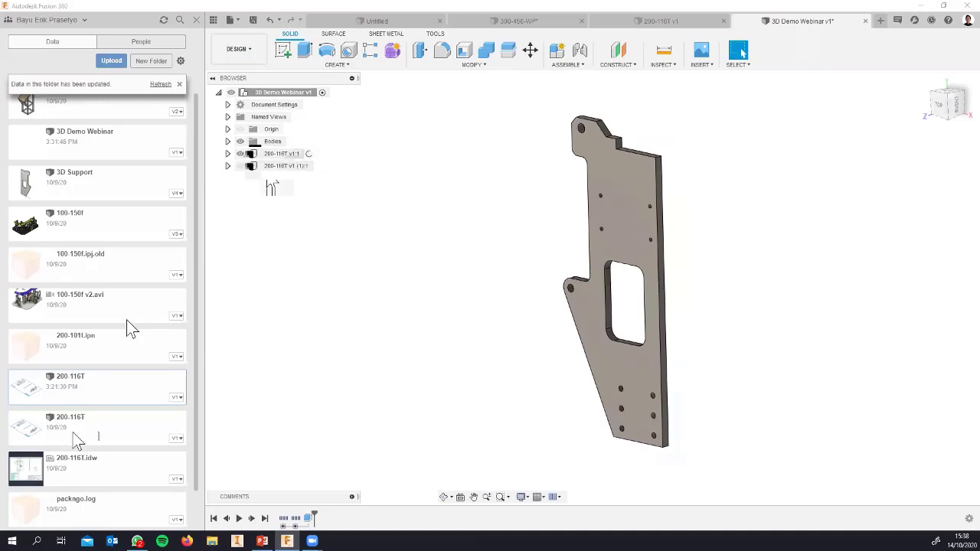
- Open the source 200-116T drawing and compare its front-view outline and holes with the extruded plate in the 3D Demo Webinar design
double_click(84, 392)
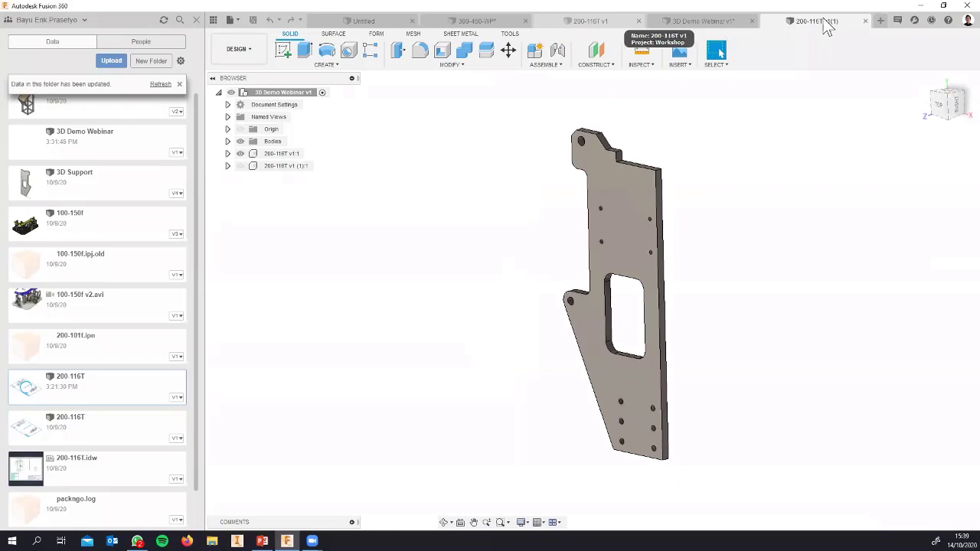
left_click(700, 21)
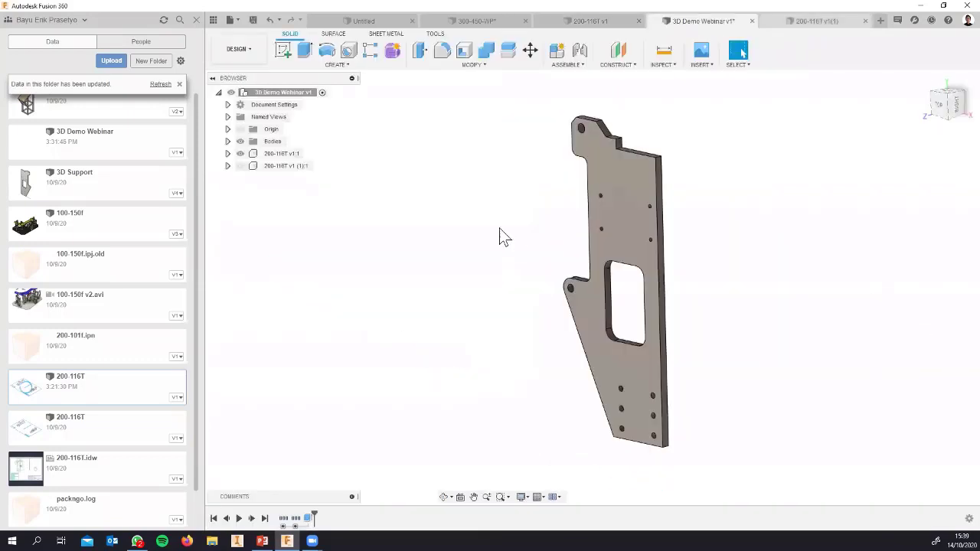
left_click(809, 23)
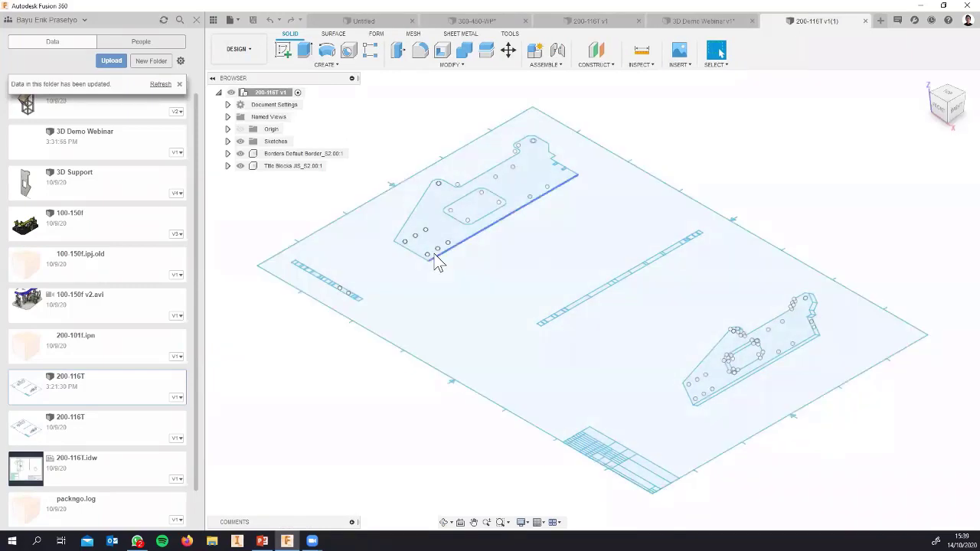
scroll(437, 261, "up", 3)
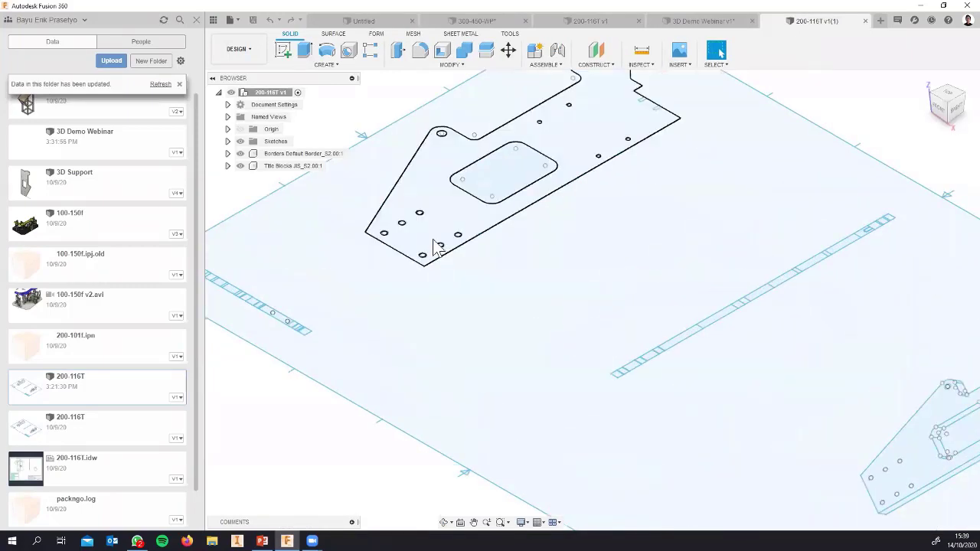
left_click(727, 25)
left_click(278, 154)
right_click(278, 155)
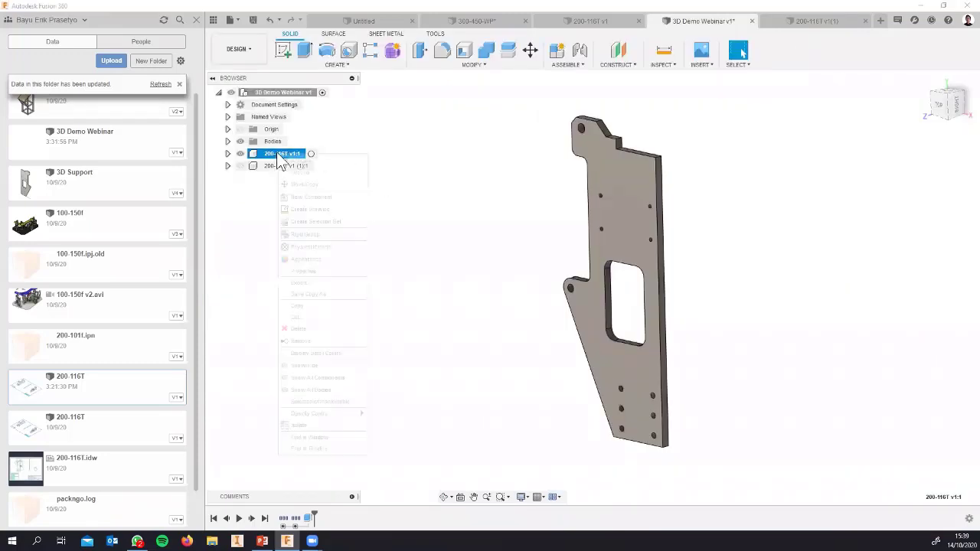
left_click(810, 22)
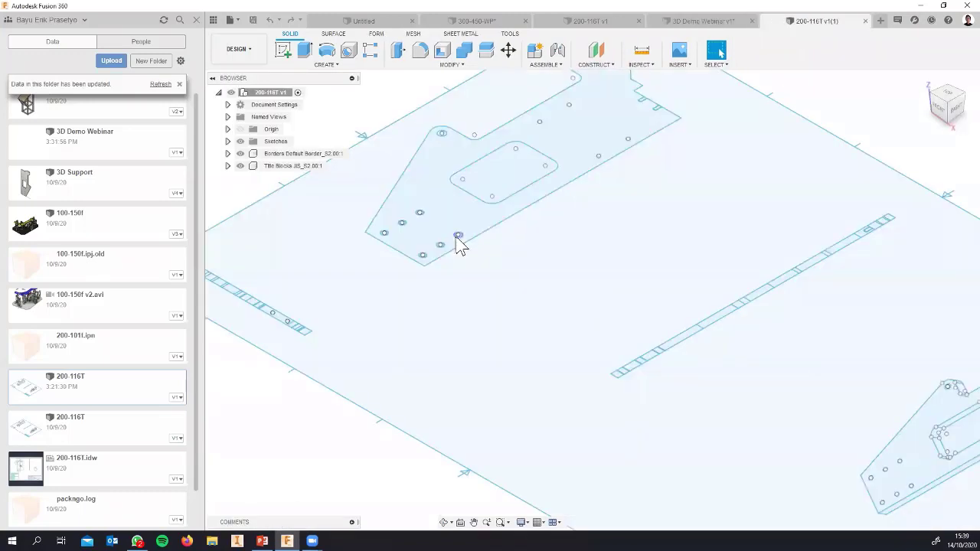
- Inspect the front view's outline and hole pattern up close in the source 200-116T drawing, and minimize the program window
scroll(459, 233, "up", 3)
middle_click_drag(459, 230, 503, 331)
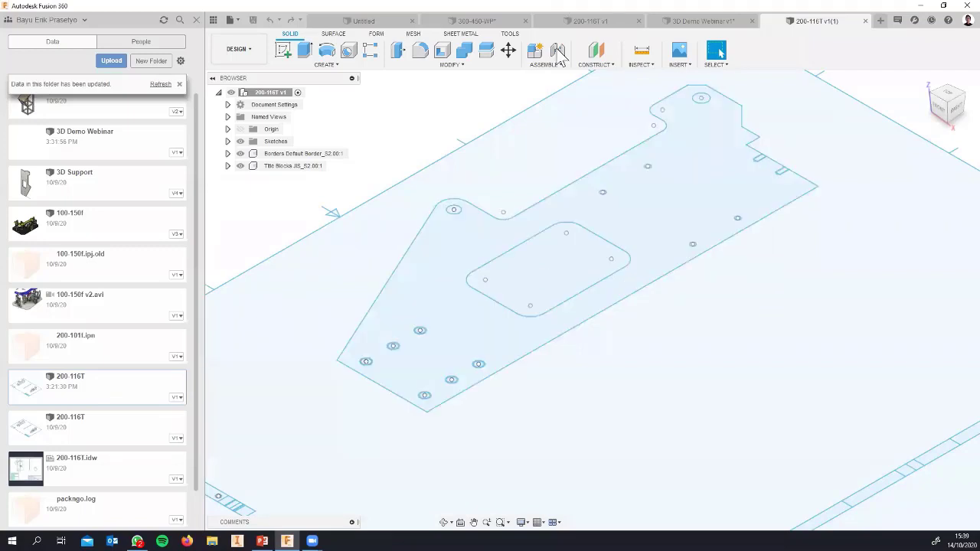
left_click(920, 5)
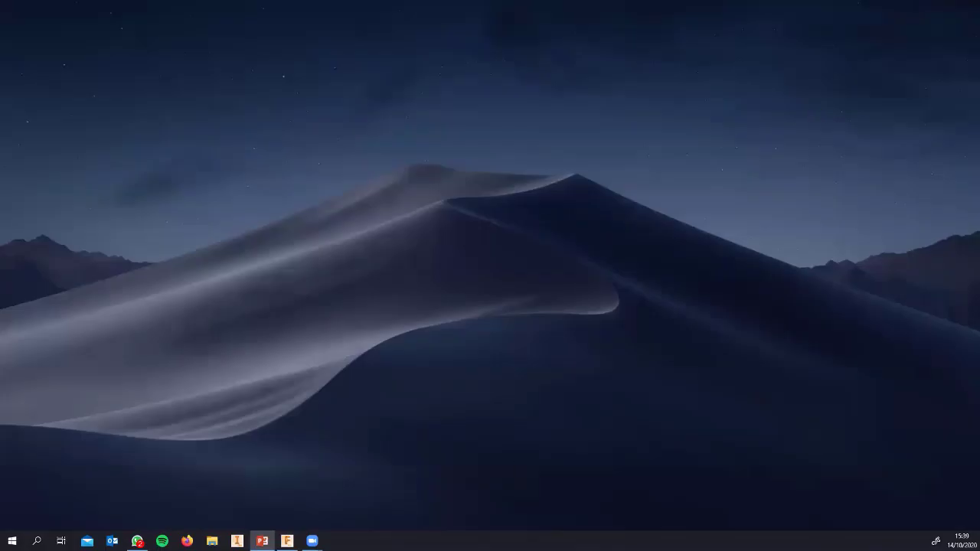
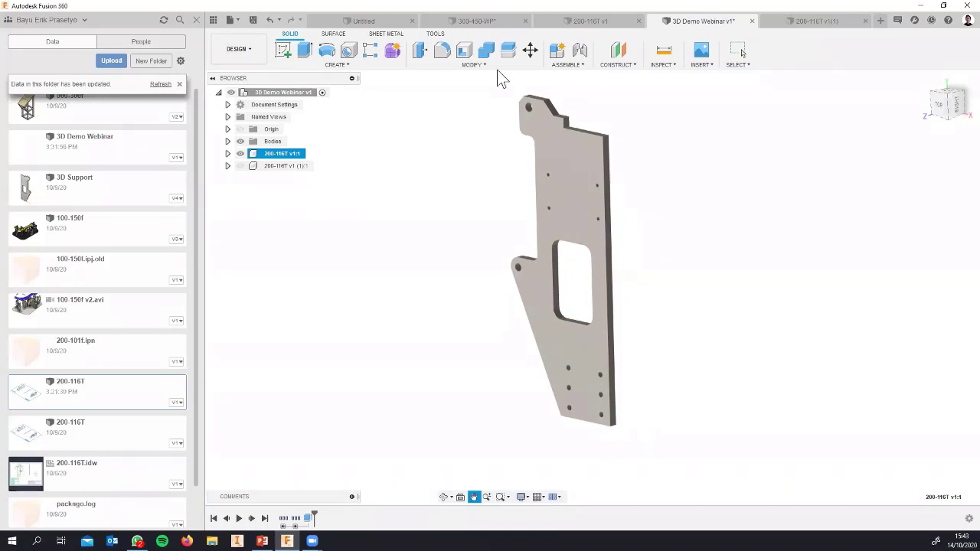
- Assign the physical material Iron, Gray Cast ASTM A48 Grade 20 from the Fusion 360 Material Library's metals to the extruded plate
left_click(475, 65)
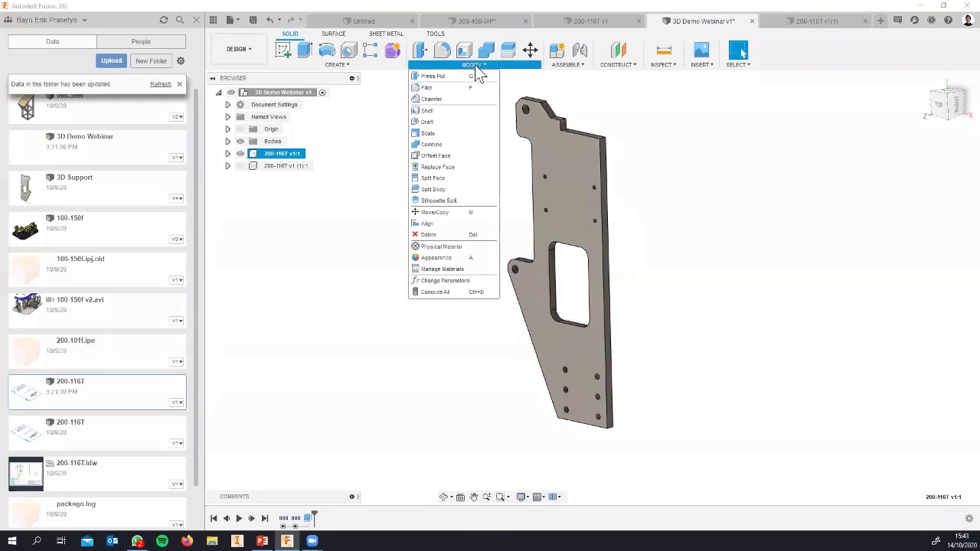
left_click(443, 247)
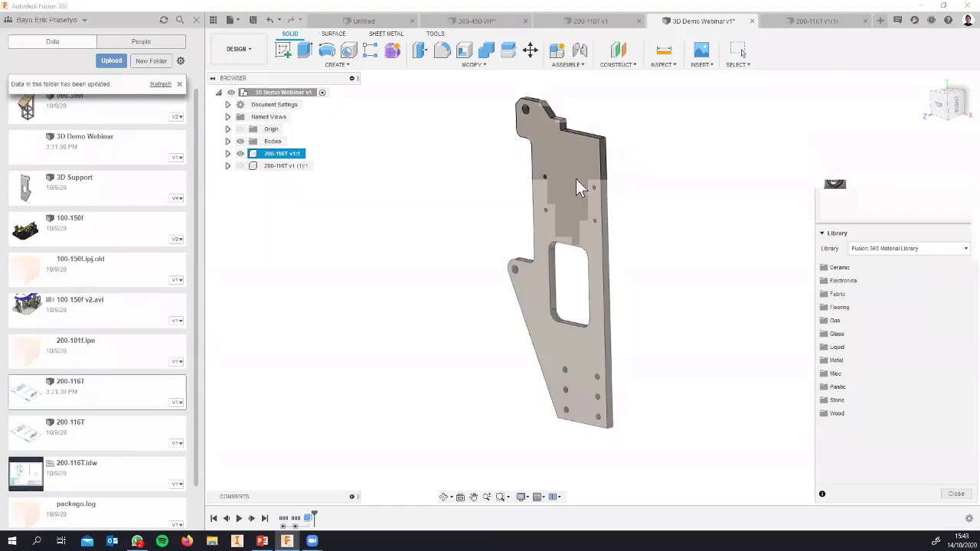
left_click(847, 360)
scroll(888, 372, "down", 10)
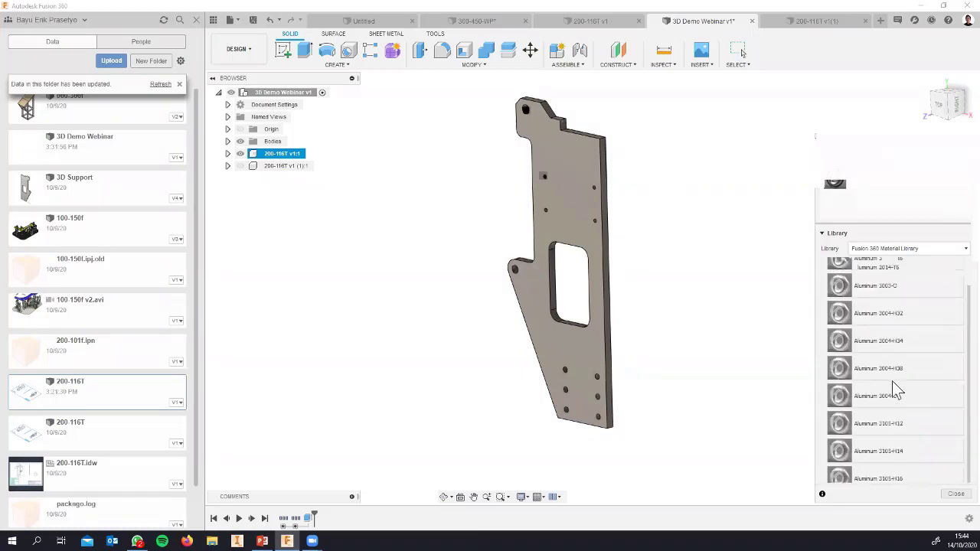
scroll(893, 372, "down", 15)
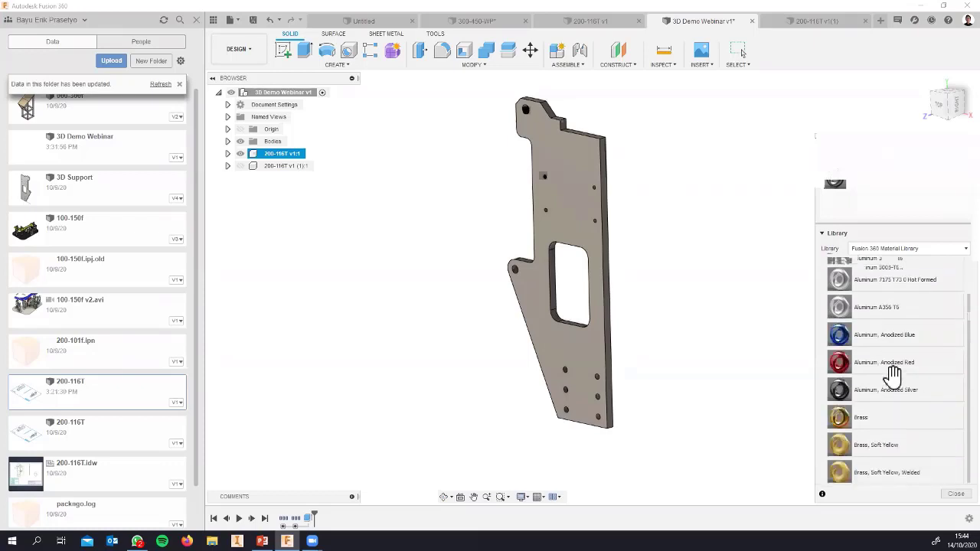
scroll(895, 373, "down", 3)
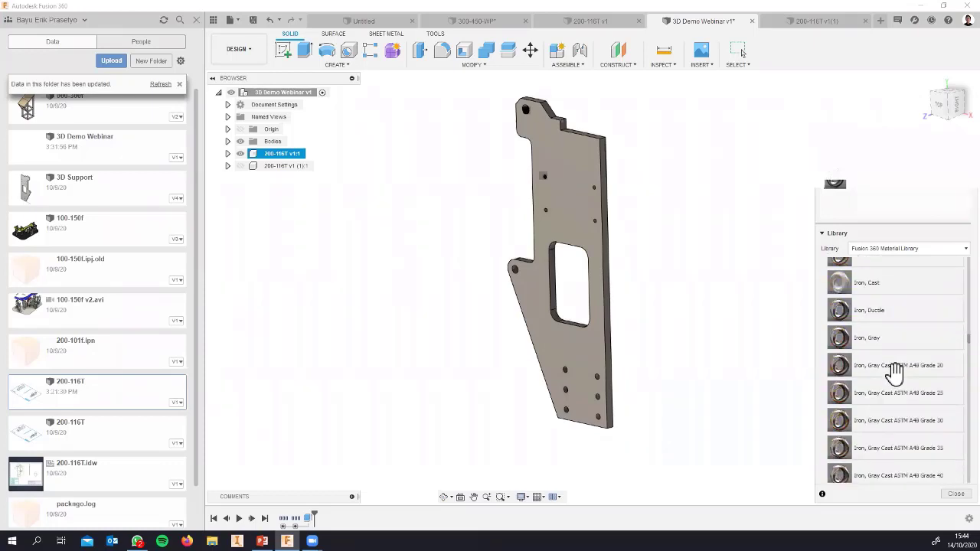
scroll(836, 281, "up", 1)
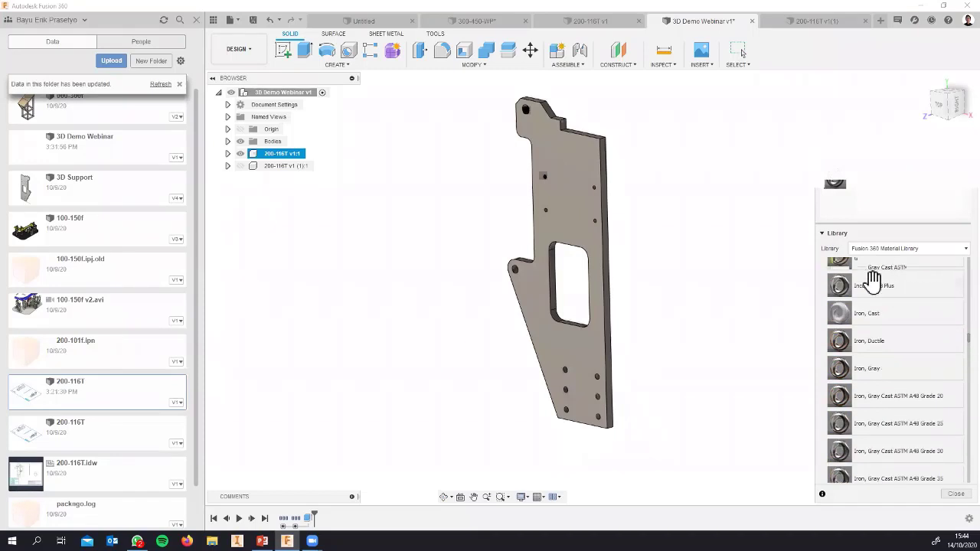
left_click_drag(880, 396, 601, 310)
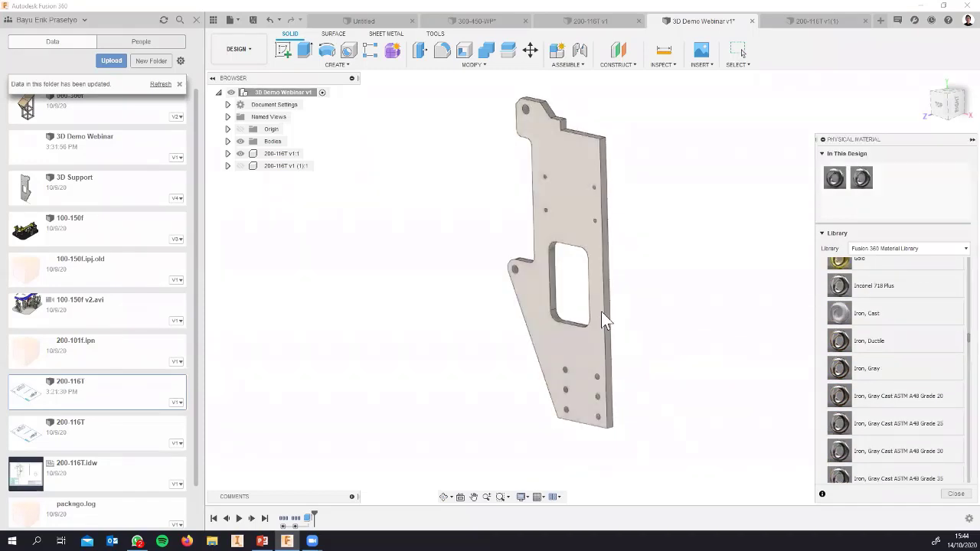
left_click_drag(862, 178, 554, 189)
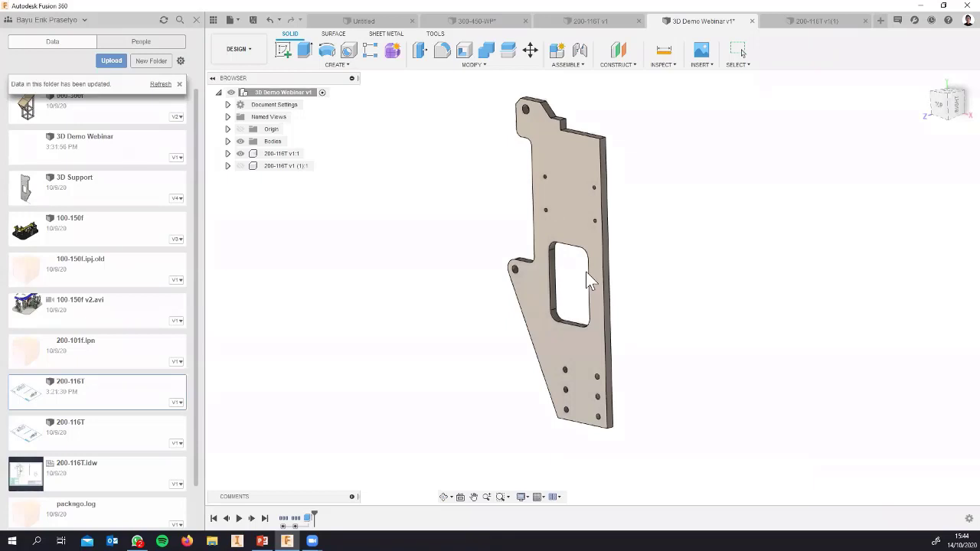
- Check the area, density, mass and volume in the properties of the 3D Demo Webinar design
right_click(263, 92)
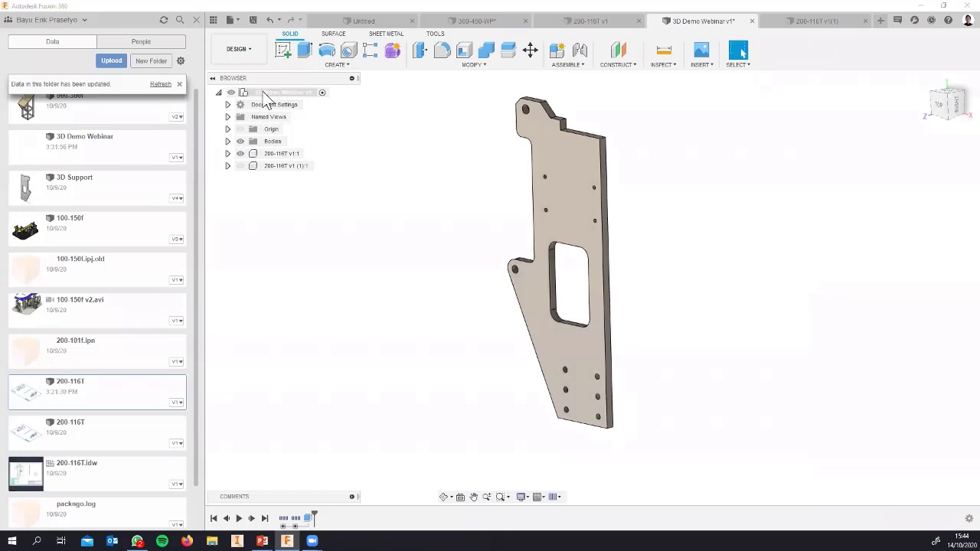
right_click(263, 92)
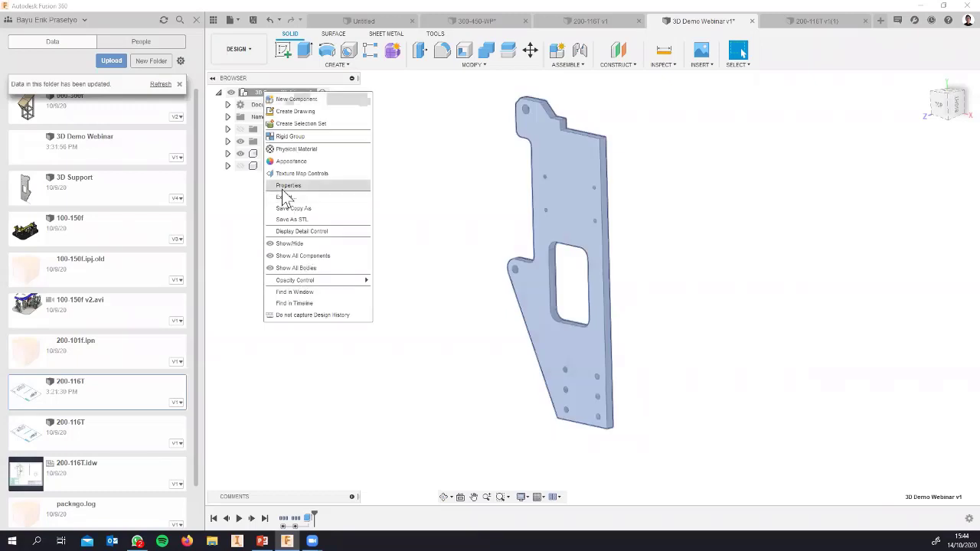
left_click(285, 187)
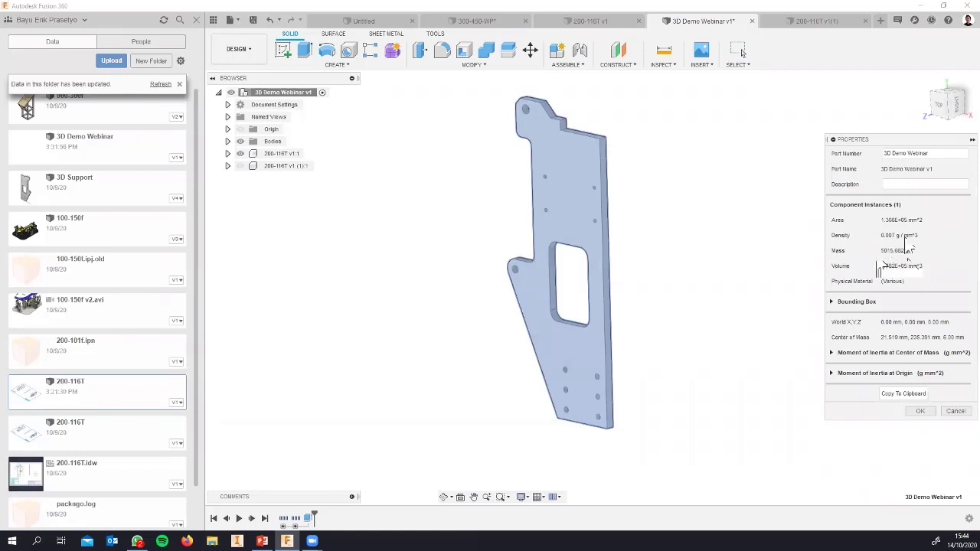
left_click(922, 411)
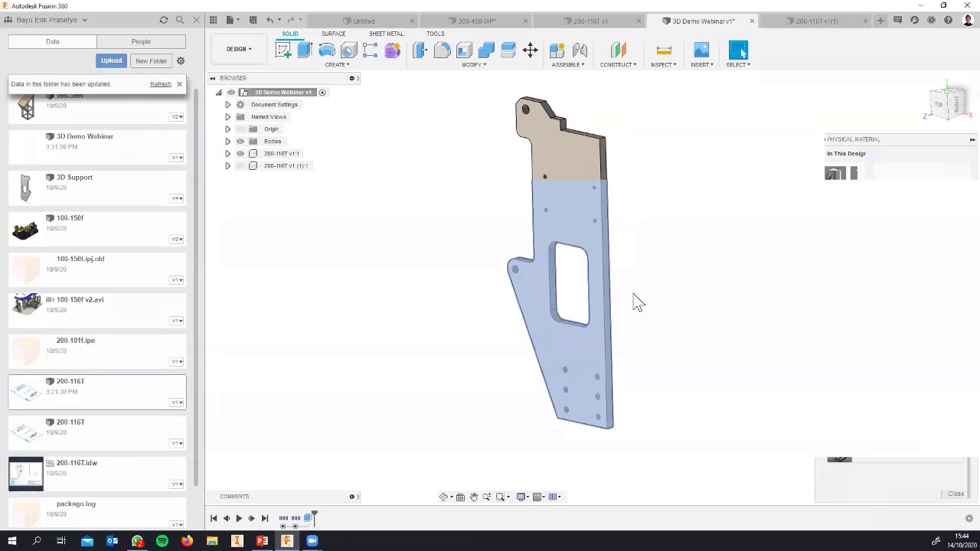
- Create a new Static Stress study for the plate in the Simulation workspace
left_click(252, 58)
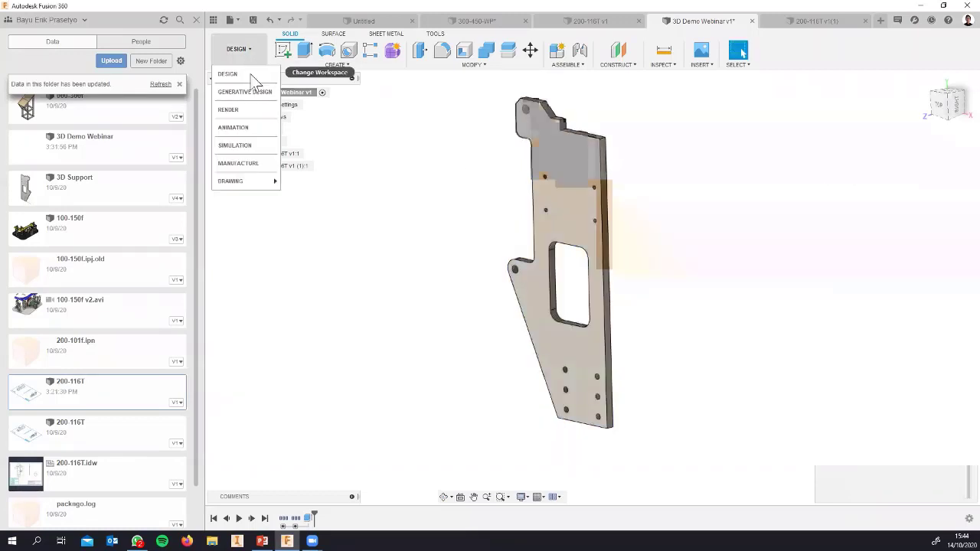
left_click(243, 146)
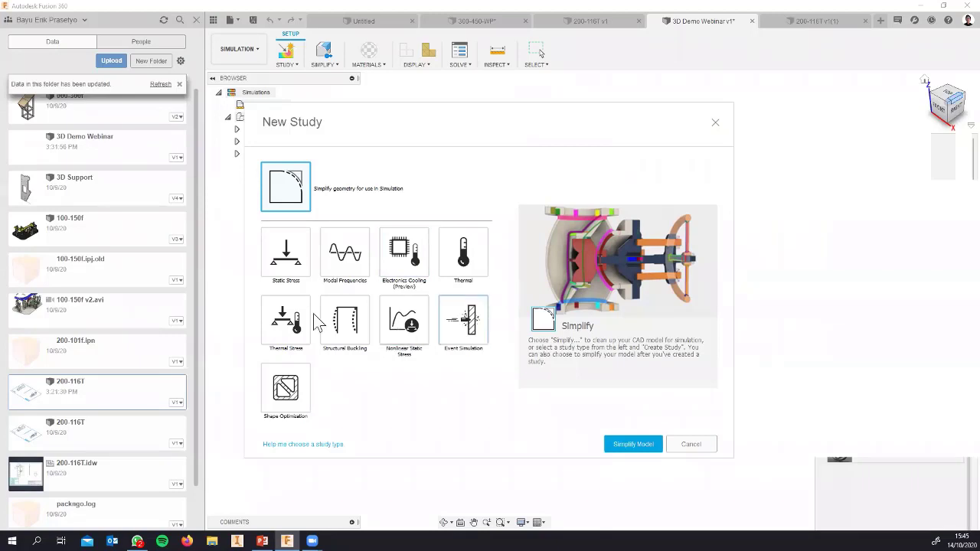
left_click(282, 412)
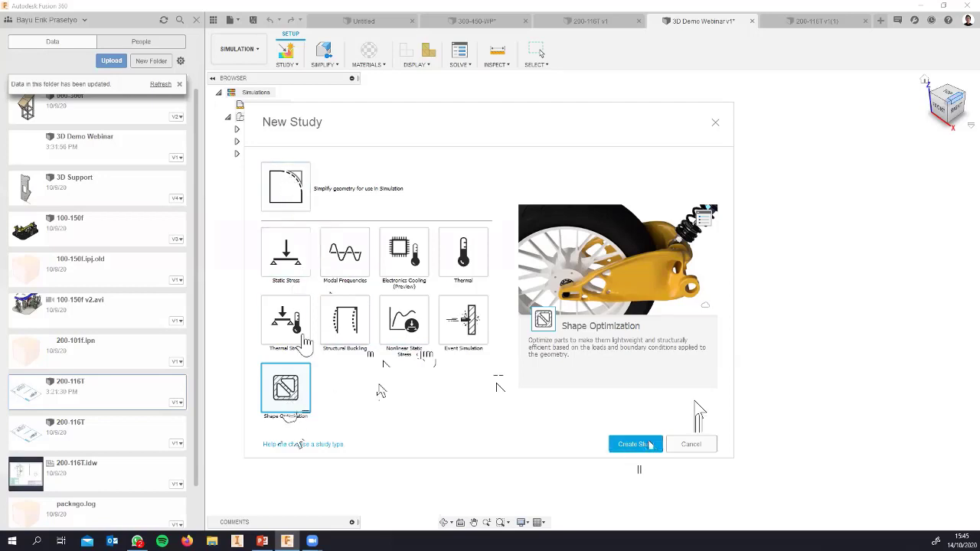
left_click(290, 259)
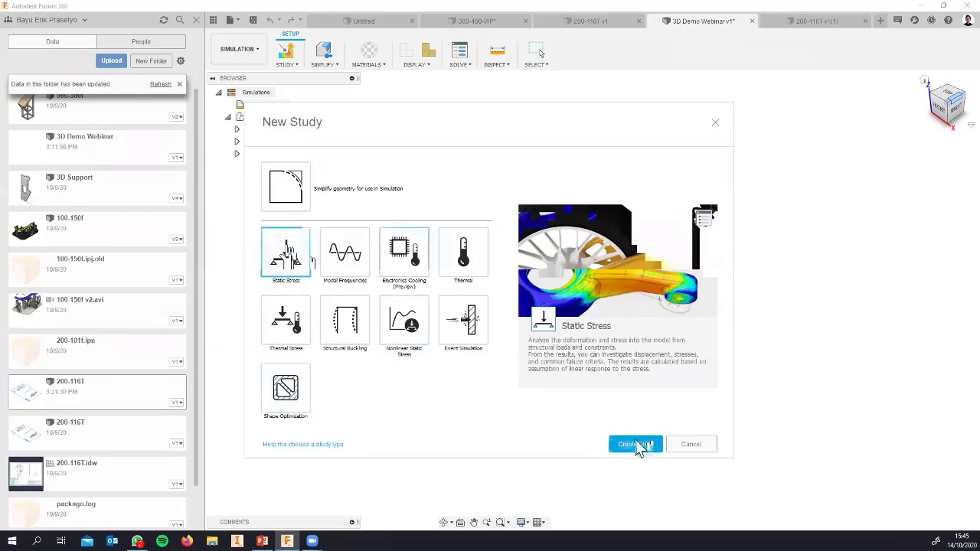
left_click(634, 444)
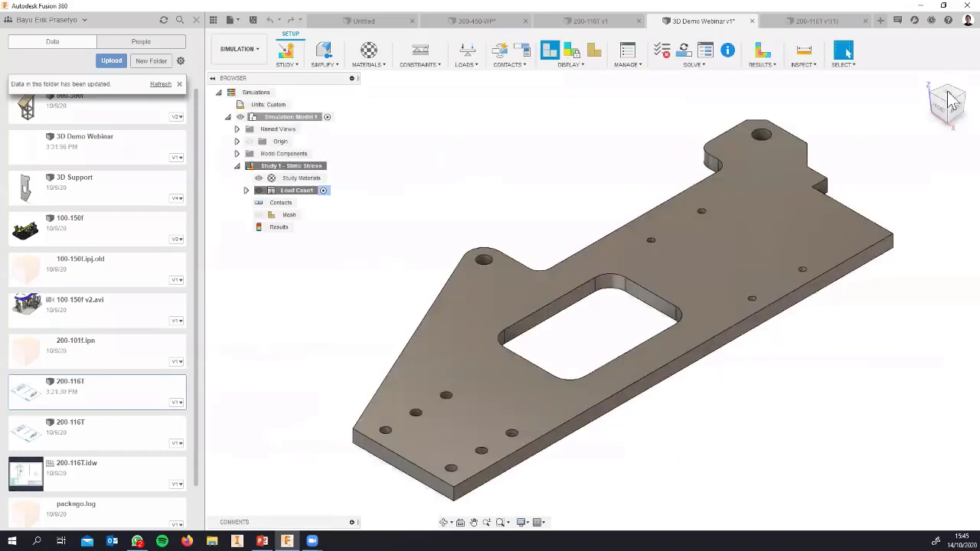
- Redefine the view onto the plate's narrow end as the Top view, and show the plate standing upright in an isometric view
left_click(950, 87)
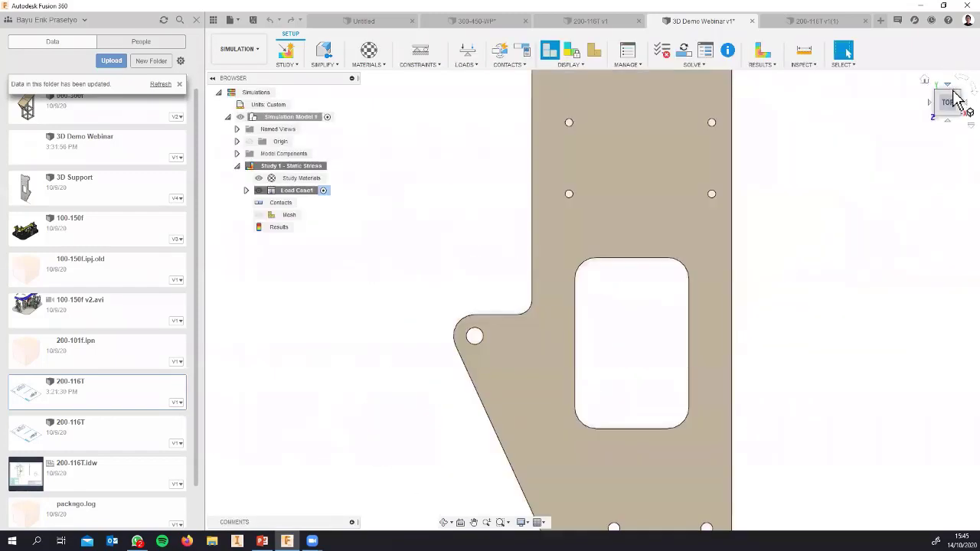
left_click(951, 108)
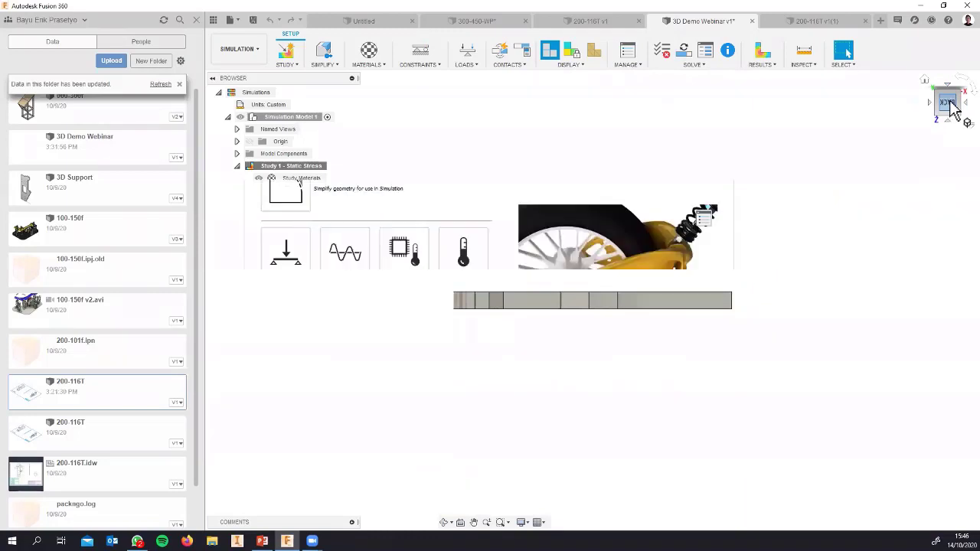
right_click(948, 102)
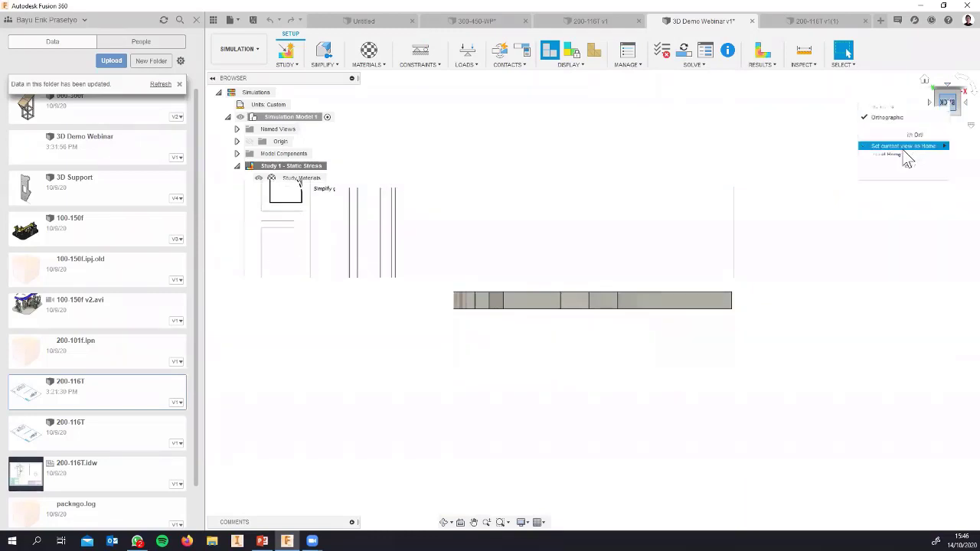
mouse_move(897, 147)
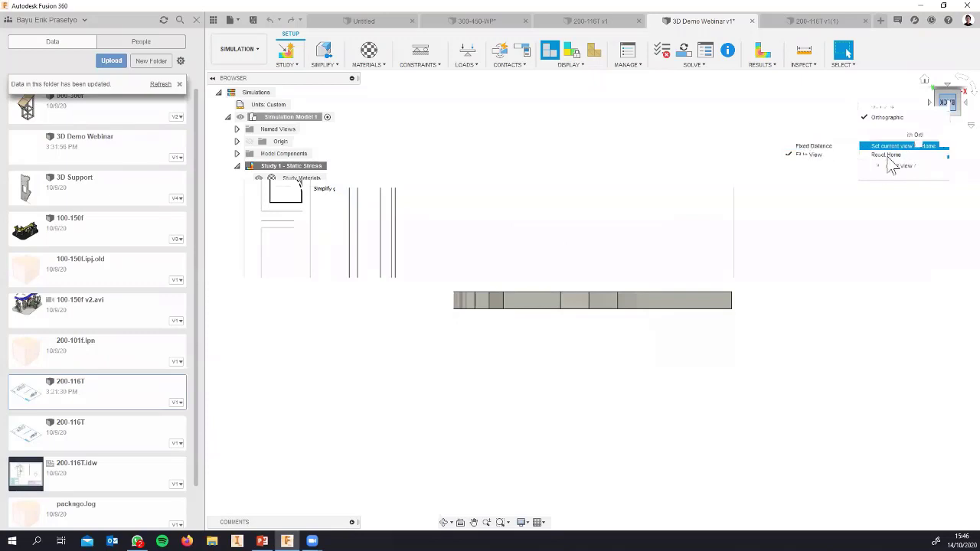
left_click(814, 180)
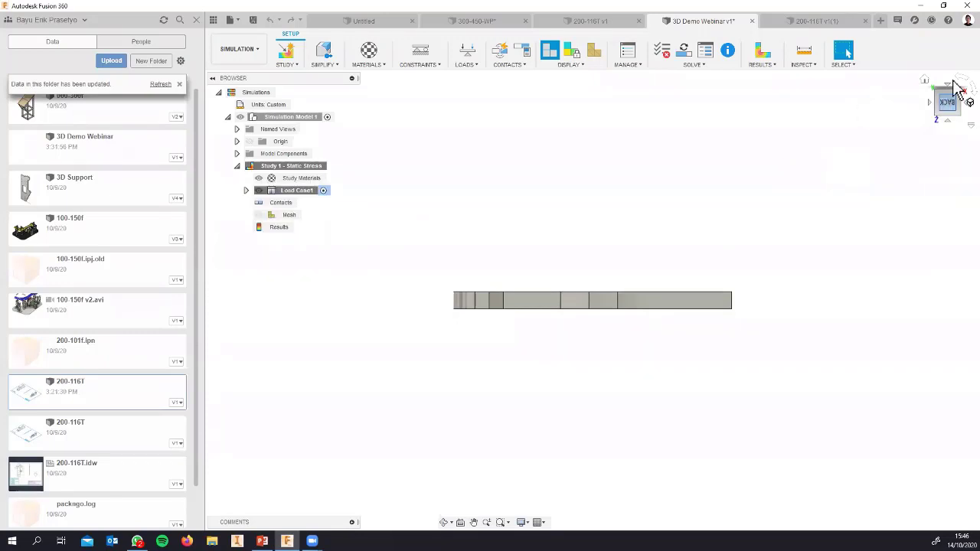
left_click(948, 120)
left_click(958, 91)
scroll(772, 137, "down", 5)
middle_click_drag(775, 139, 685, 195)
scroll(646, 222, "up", 3)
middle_click_drag(609, 222, 612, 250)
scroll(613, 250, "up", 1)
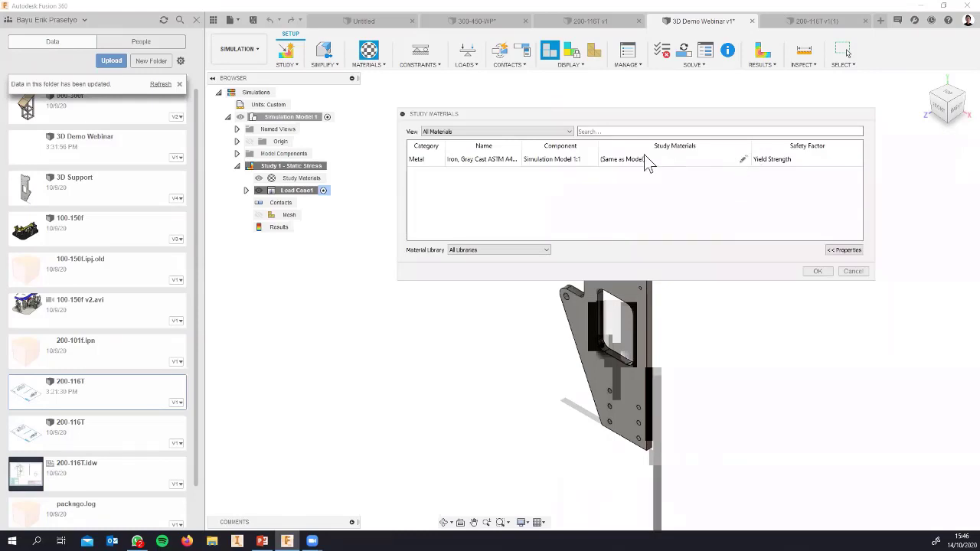
- Browse the study material choices for the plate, keep (Same as Model), and display the properties of its assigned gray cast iron
left_click(744, 162)
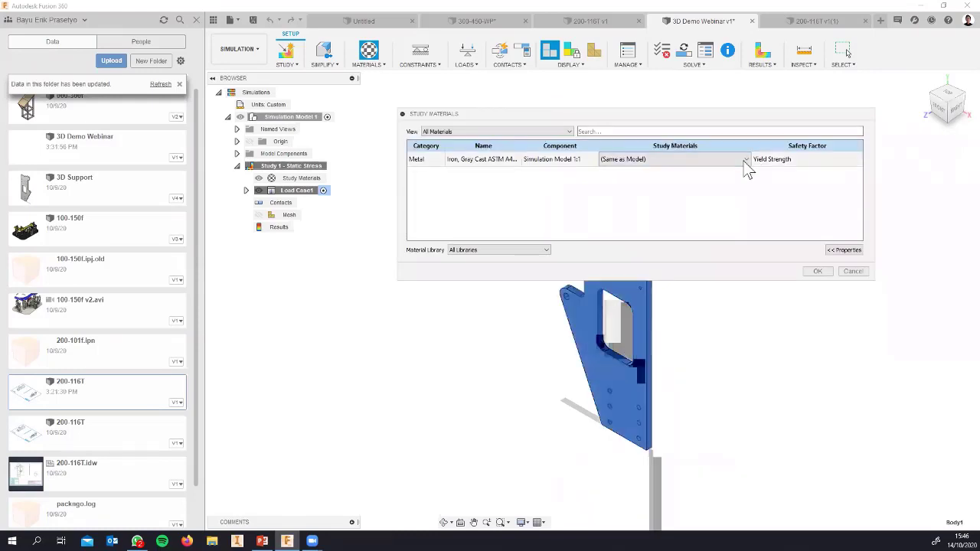
left_click(746, 161)
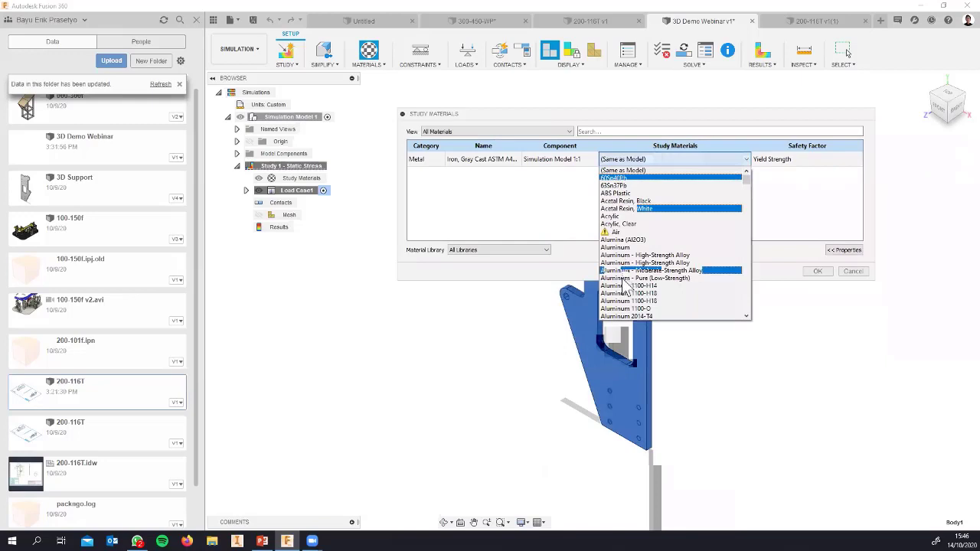
scroll(624, 279, "down", 12)
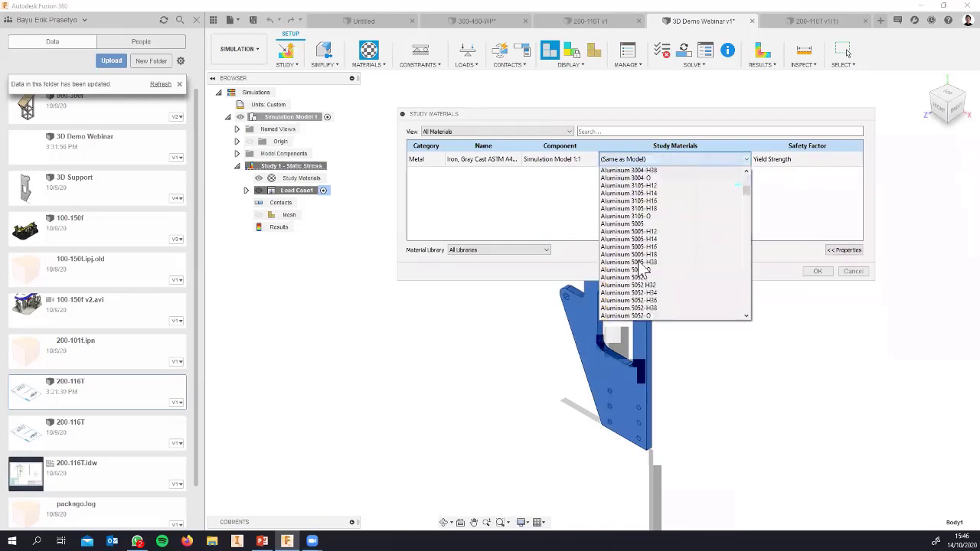
scroll(642, 270, "up", 3)
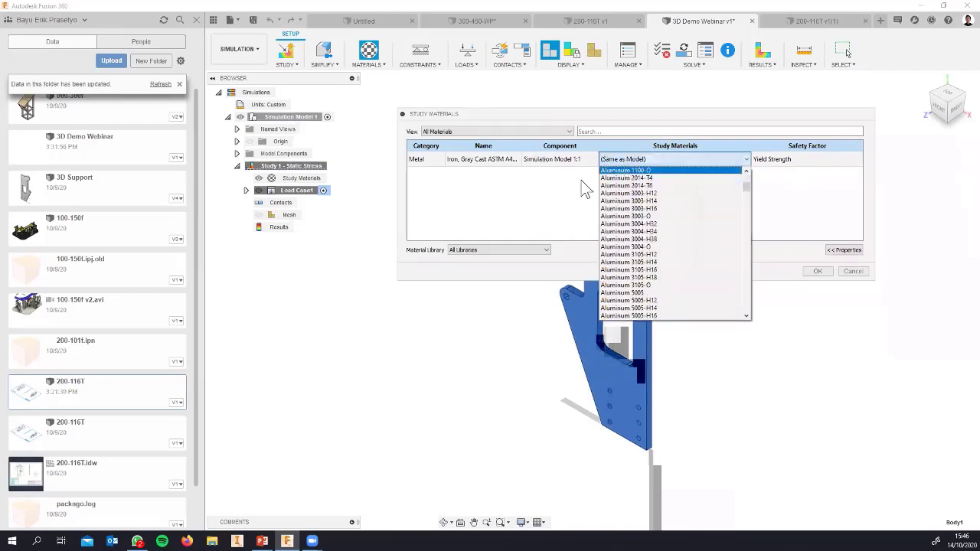
scroll(692, 236, "down", 8)
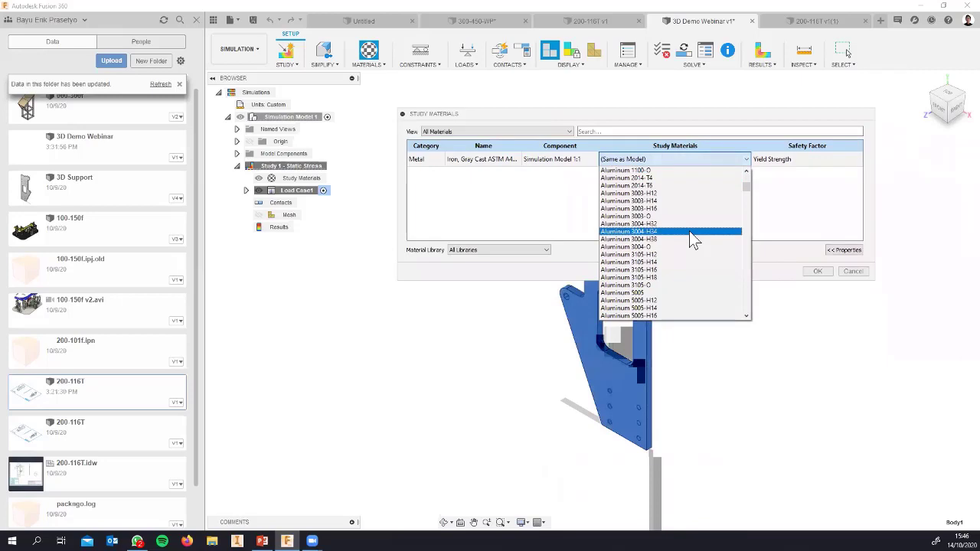
scroll(692, 239, "down", 10)
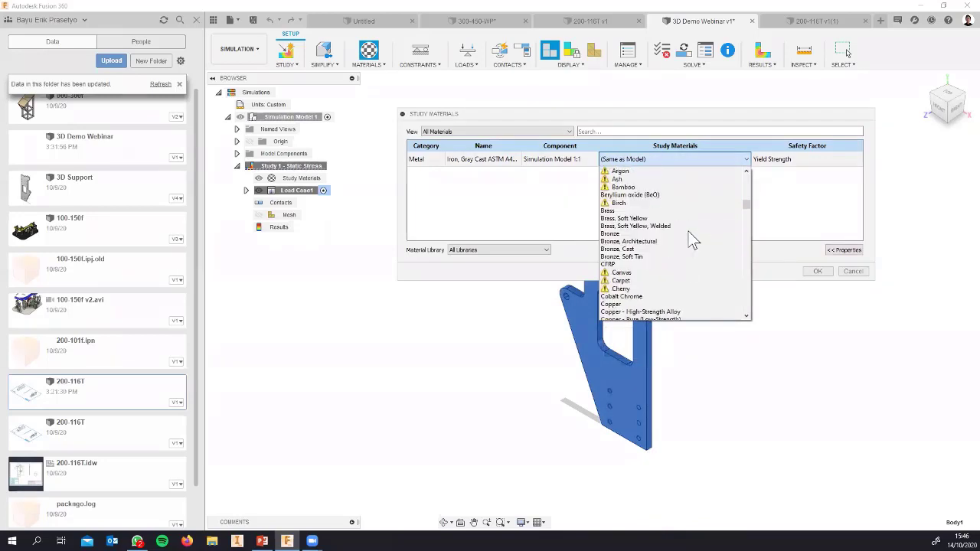
left_click(785, 197)
left_click(640, 157)
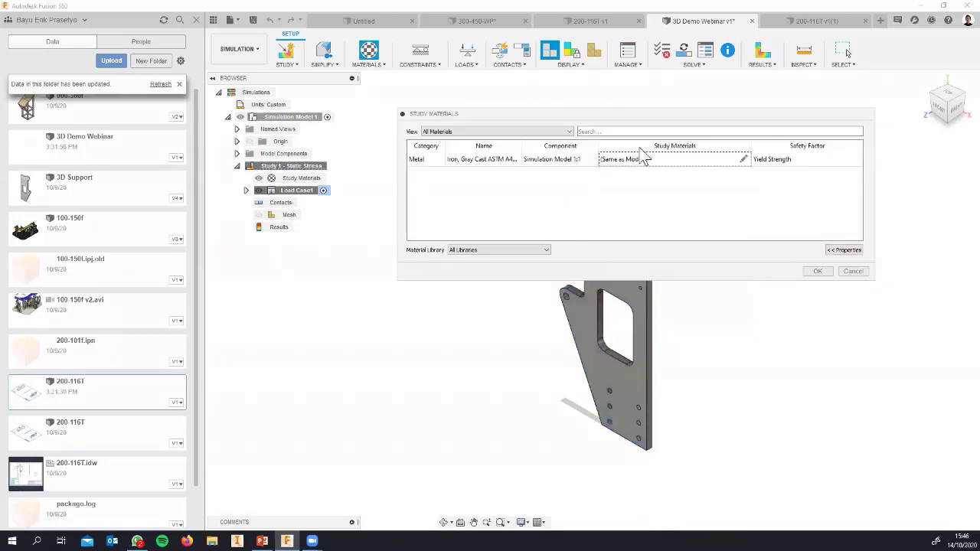
left_click(844, 250)
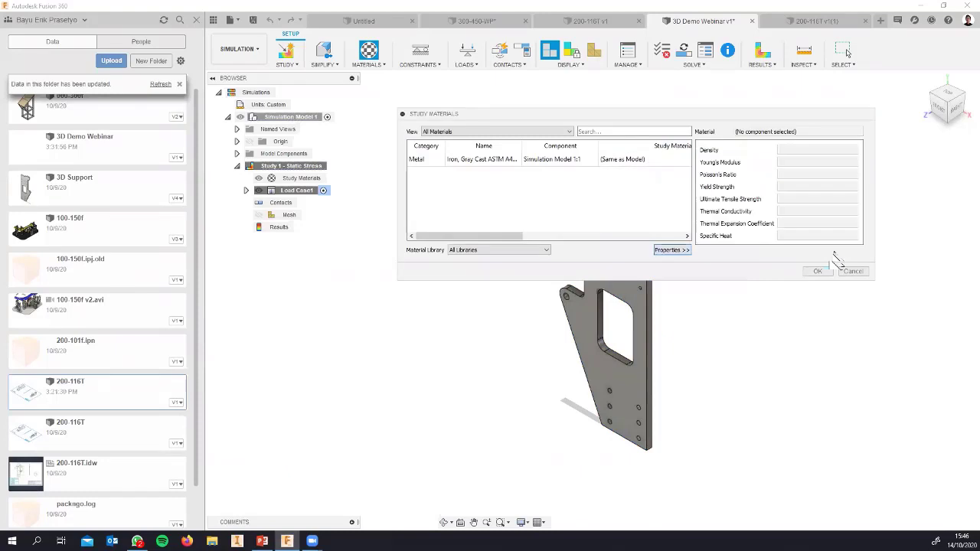
left_click(551, 159)
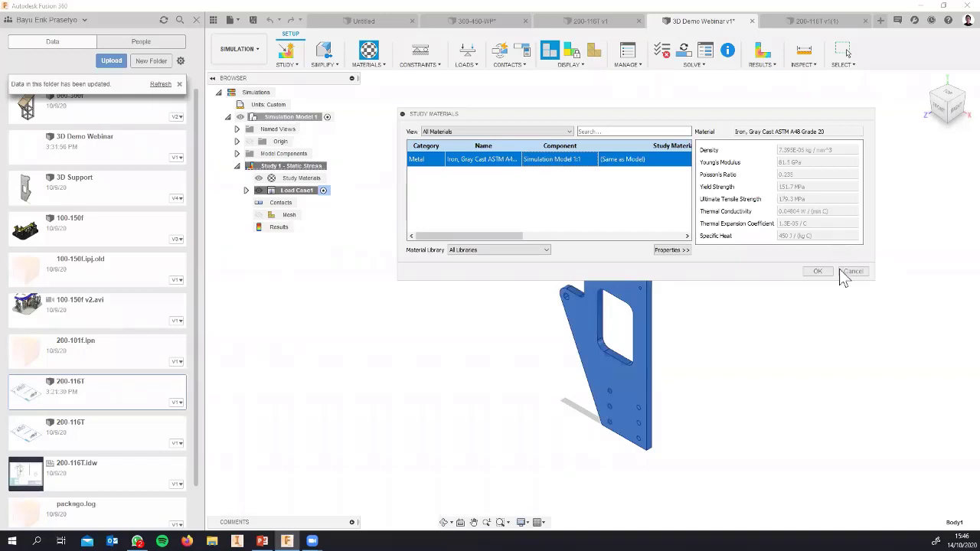
- Accept the study materials with (Same as Model) assigned to the plate
left_click(818, 273)
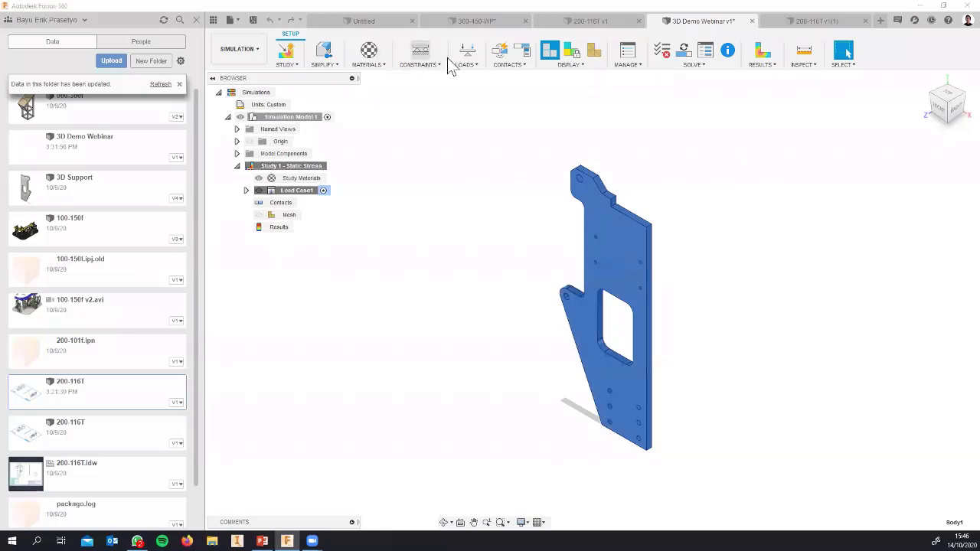
left_click(423, 55)
scroll(567, 306, "up", 5)
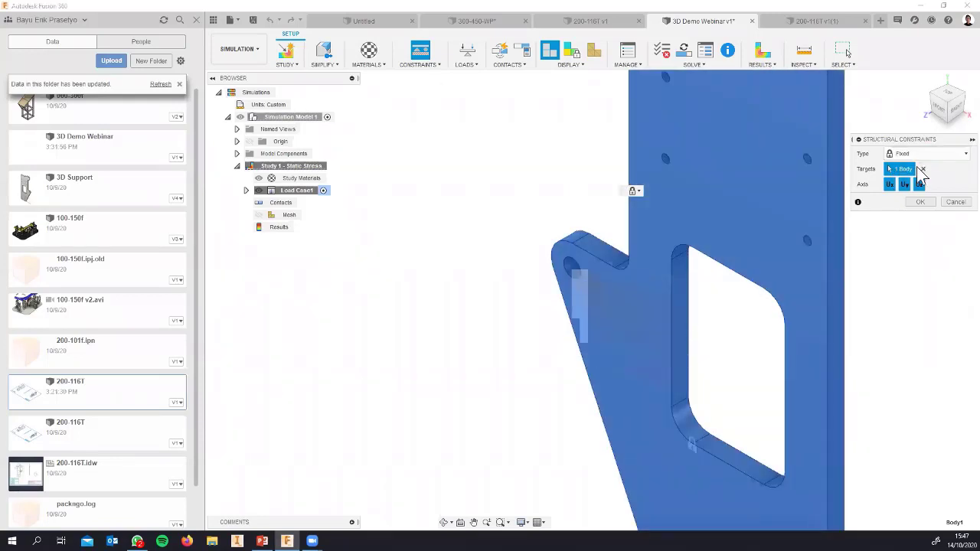
left_click(954, 203)
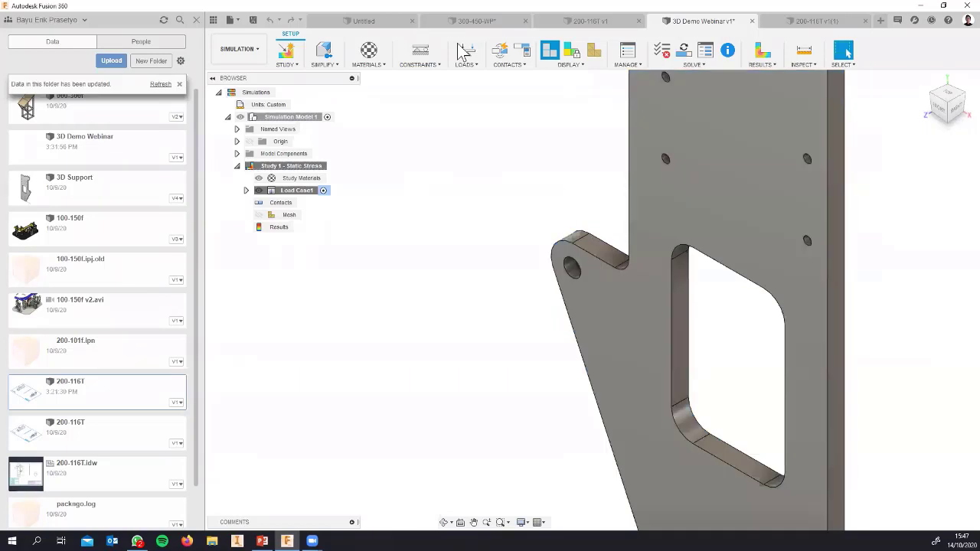
- Start a Fixed structural constraint on the side lug's hole and the six holes at the plate's lower end
left_click(421, 51)
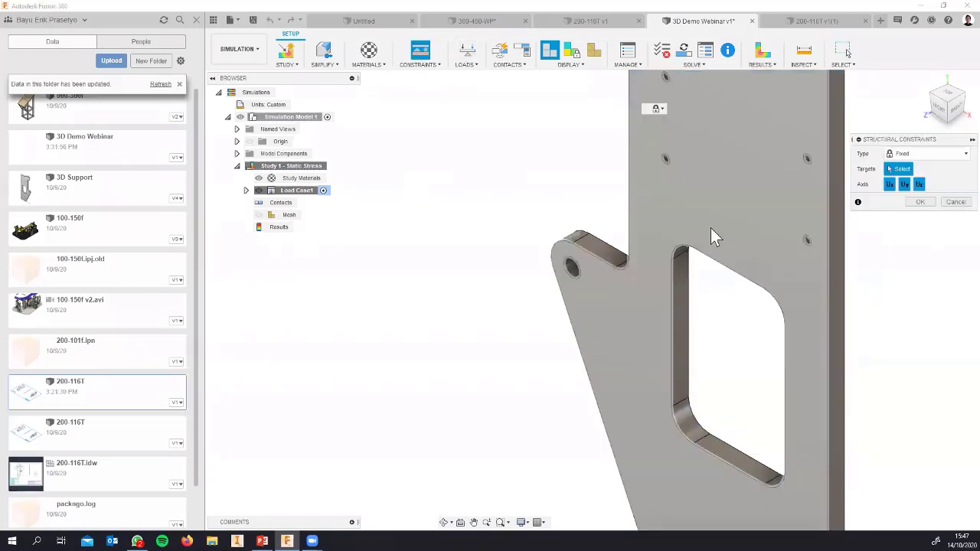
scroll(574, 269, "up", 3)
left_click(582, 264)
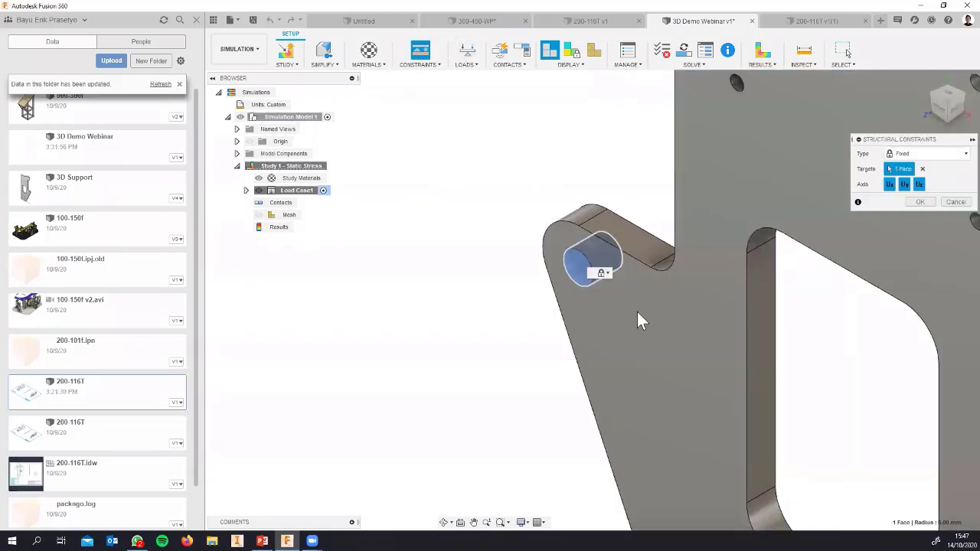
scroll(597, 291, "down", 5)
middle_click_drag(658, 372, 586, 365, "shift")
scroll(576, 375, "up", 3)
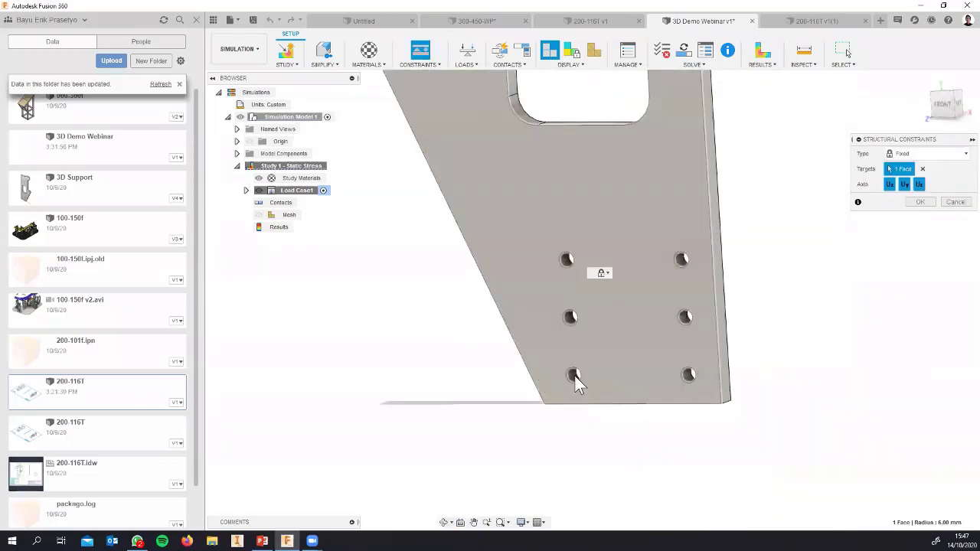
left_click(576, 373)
left_click(573, 315)
left_click(567, 259)
left_click(683, 259)
left_click(685, 318)
left_click(691, 373)
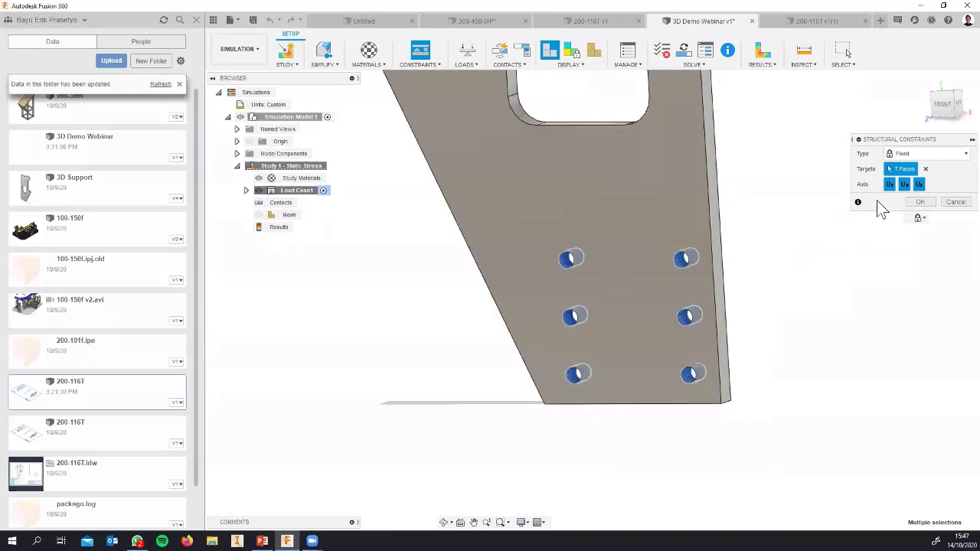
- Add the large hole at the plate's upper corner to the Fixed constraint's targets and apply the constraint
scroll(772, 165, "down", 2)
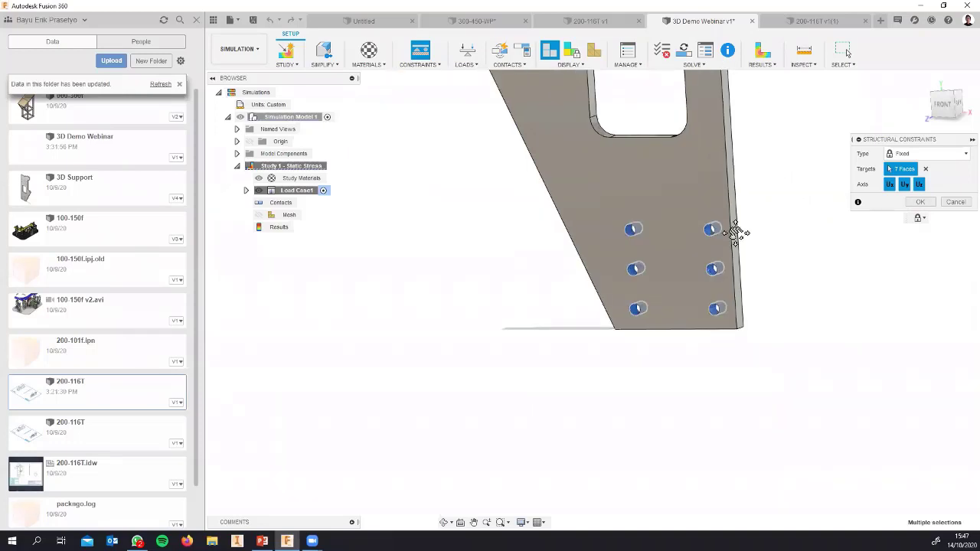
middle_click_drag(732, 212, 721, 429)
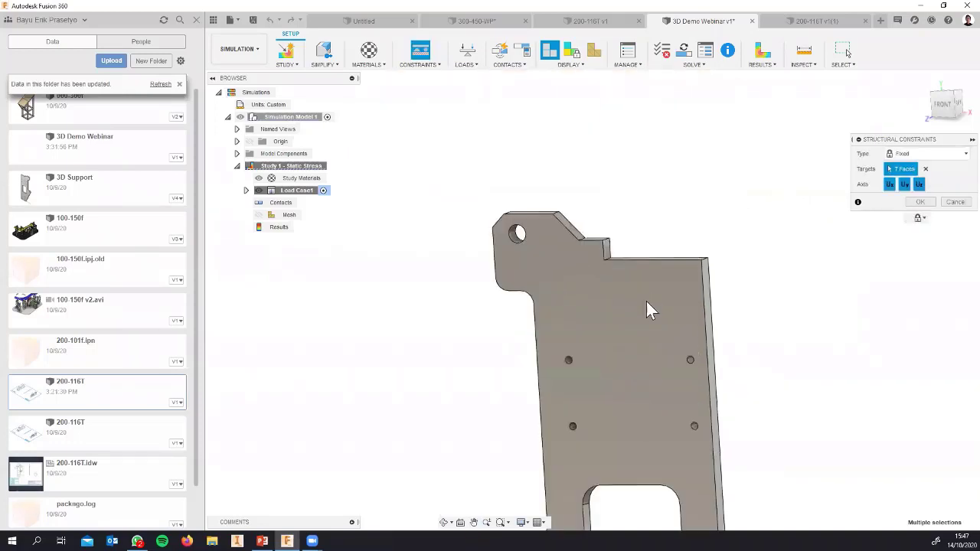
mouse_move(521, 271)
middle_mouse_down("shift")
mouse_move(520, 251)
mouse_move(516, 265)
mouse_move(570, 255)
mouse_move(517, 259)
middle_mouse_up("shift")
scroll(518, 261, "up", 3)
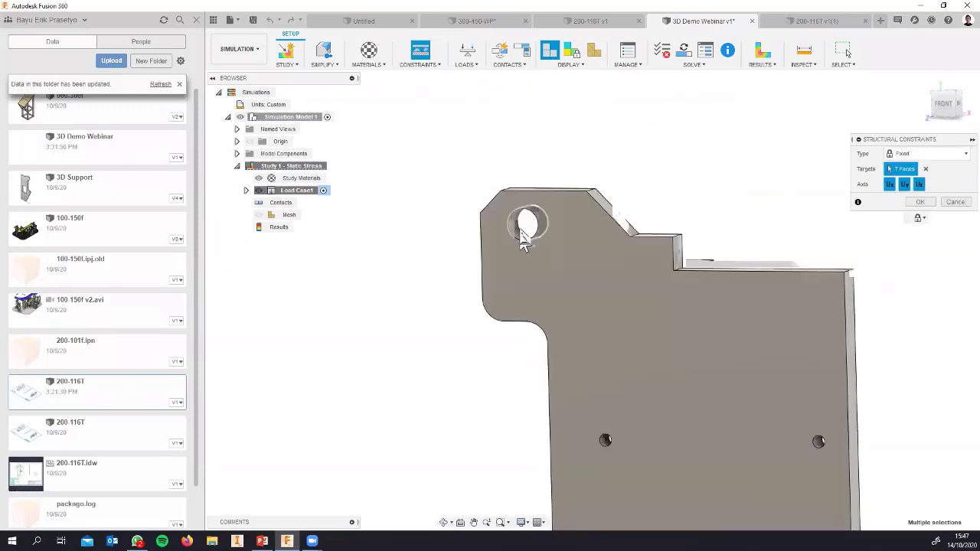
left_click(525, 228)
left_click(922, 202)
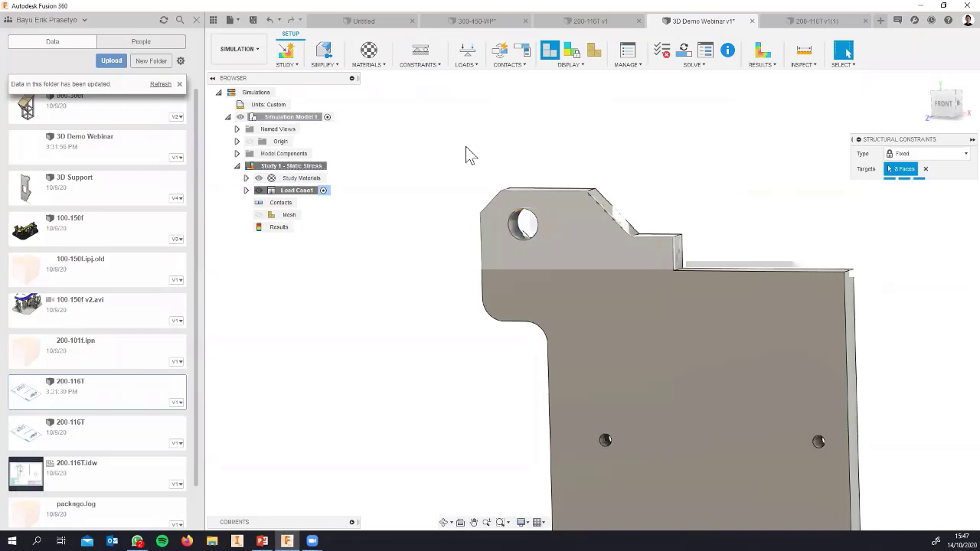
- Apply a 90 N Force load normal to the narrow horizontal face at the plate's upper end
left_click(467, 52)
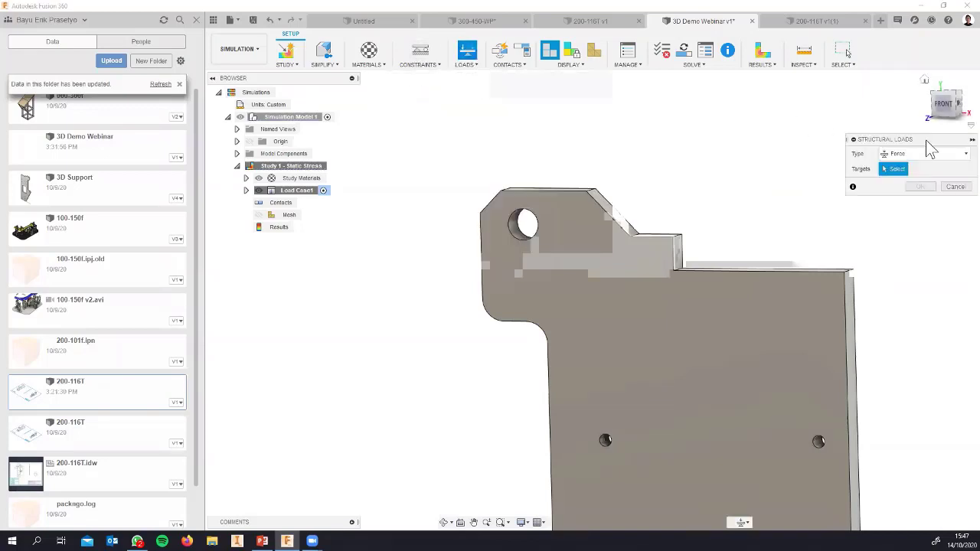
left_click(928, 154)
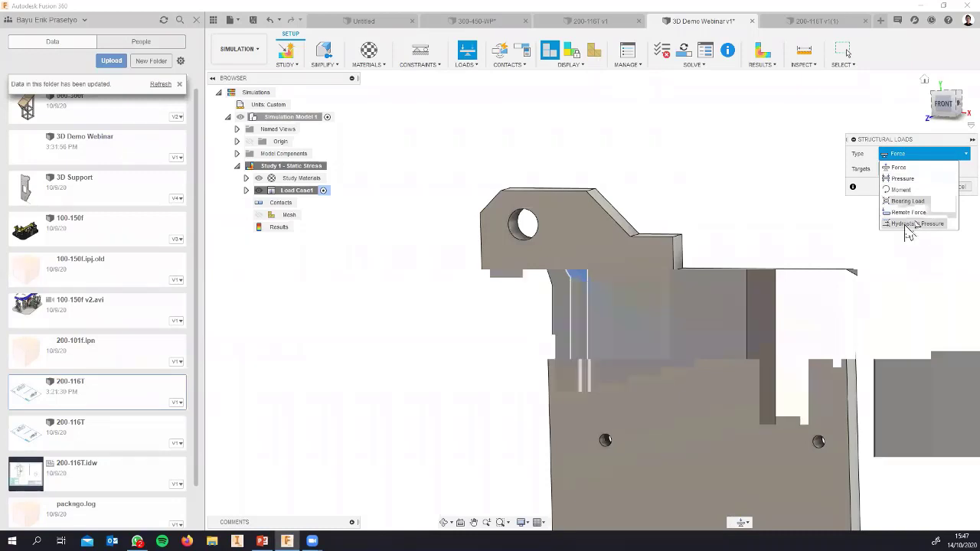
left_click(895, 168)
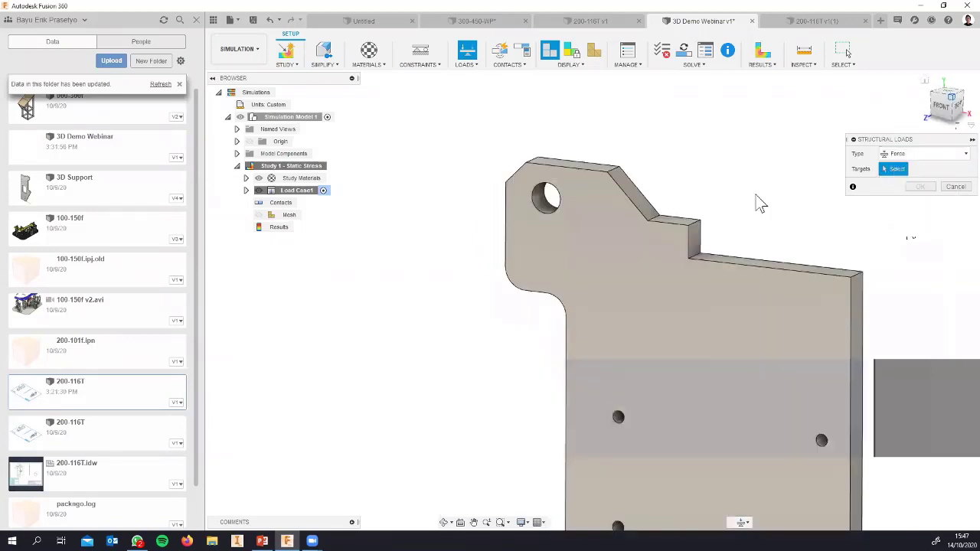
scroll(741, 247, "up", 3)
scroll(741, 247, "down", 6)
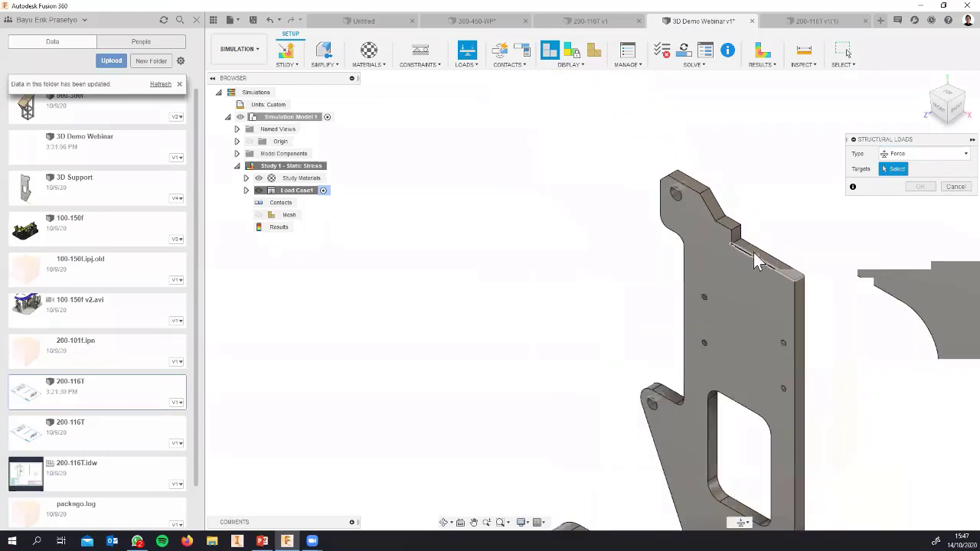
left_click(756, 255)
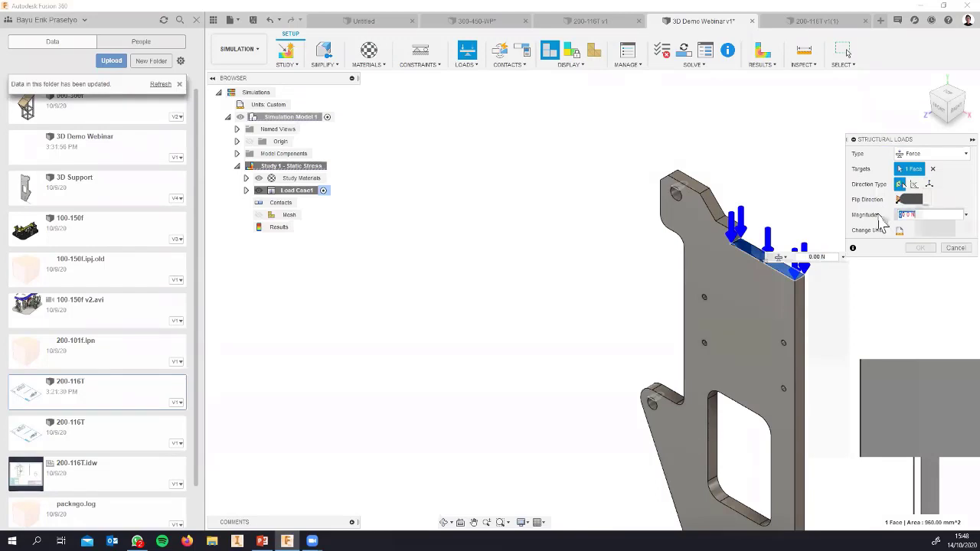
type("80")
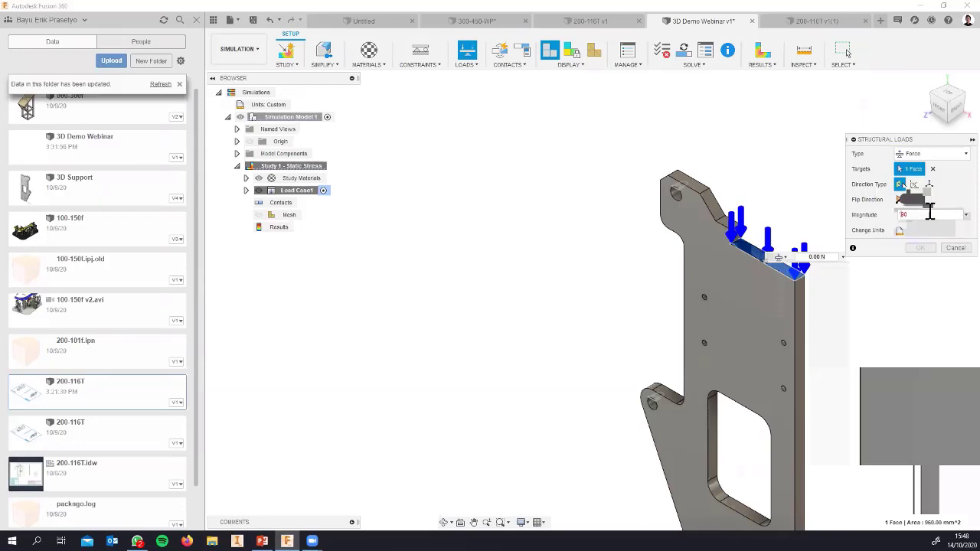
left_click(899, 230)
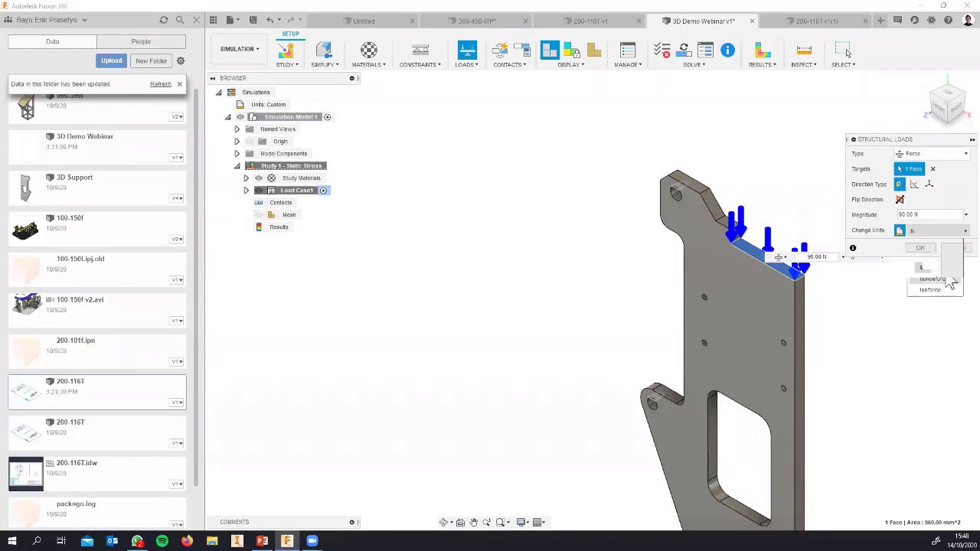
left_click(938, 255)
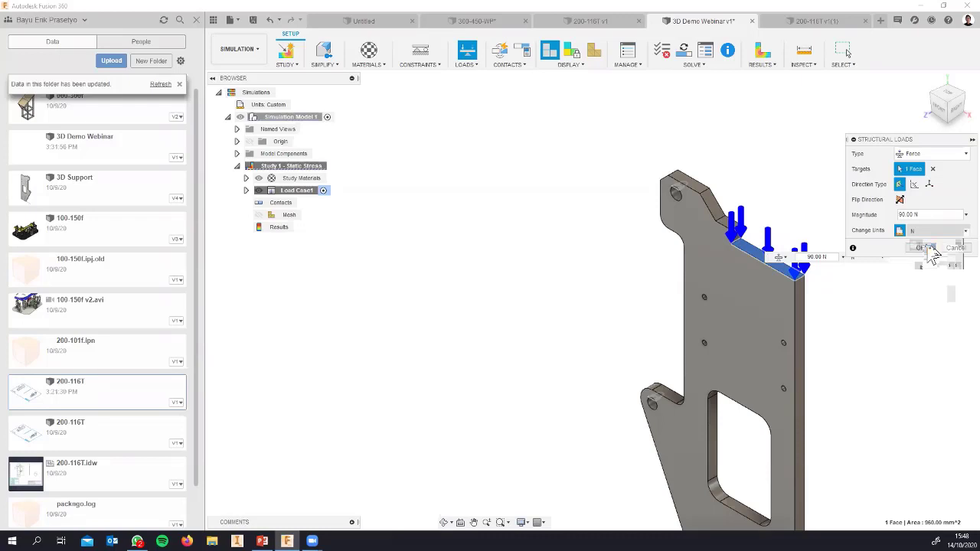
left_click(925, 248)
- Check the plate's degrees of freedom, and compute and display its mesh
scroll(727, 213, "down", 3)
middle_click_drag(681, 187, 693, 191)
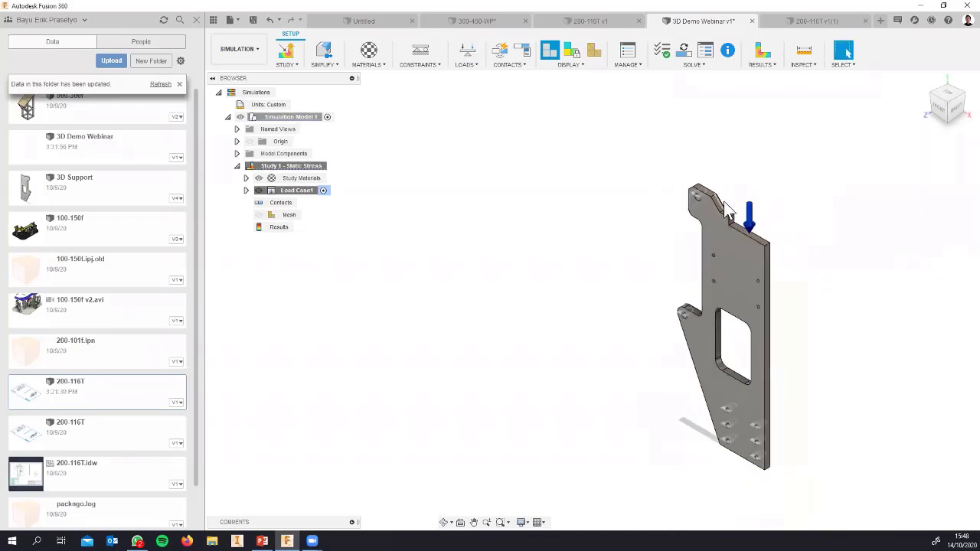
left_click_drag(692, 192, 644, 181)
key("Escape")
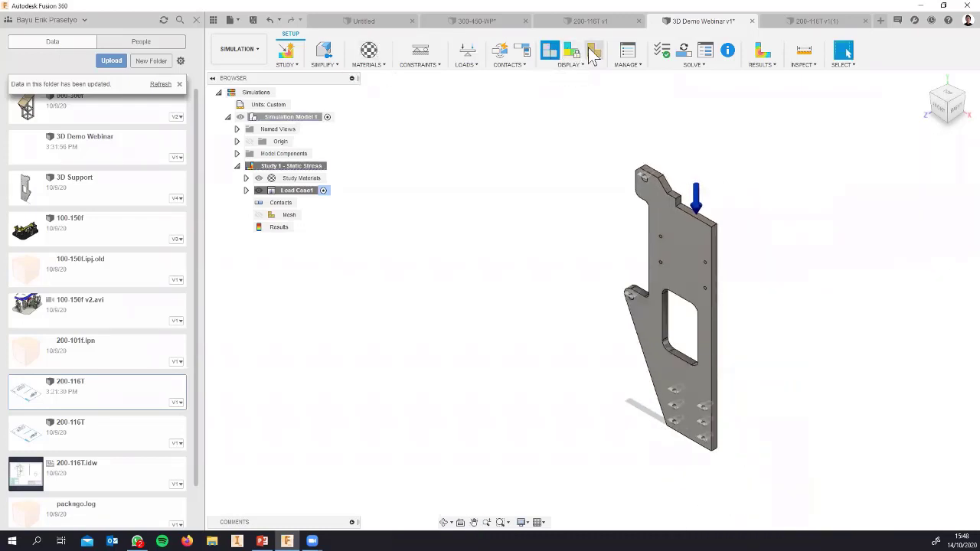
left_click(573, 53)
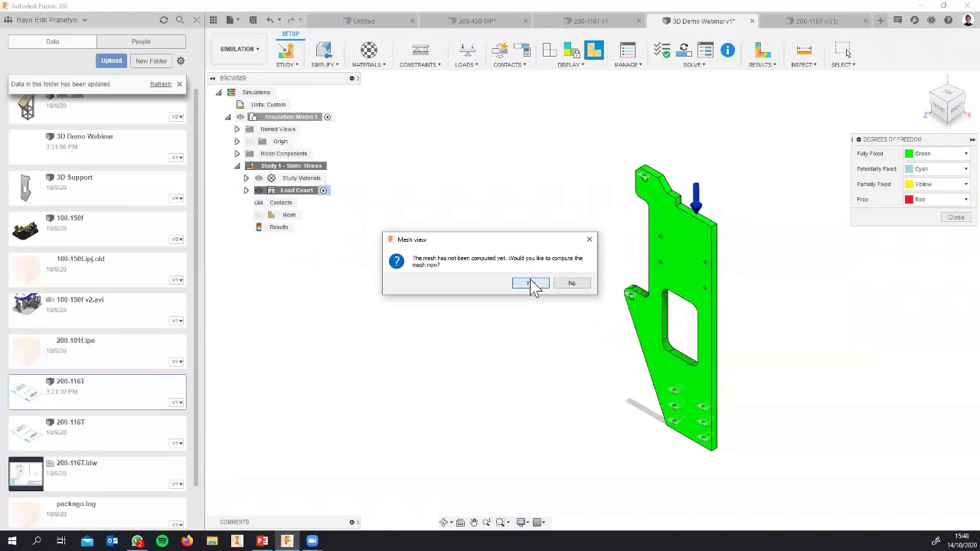
left_click(531, 283)
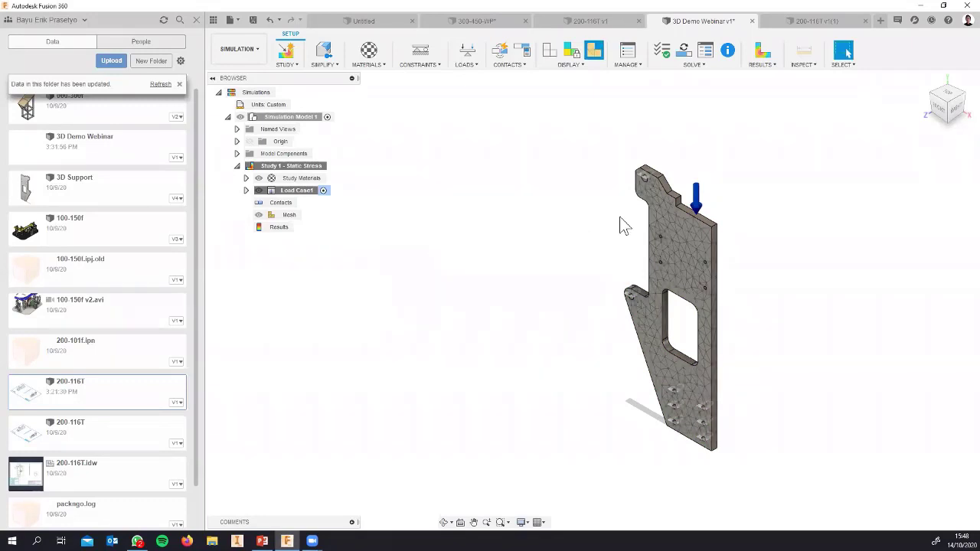
scroll(674, 188, "up", 3)
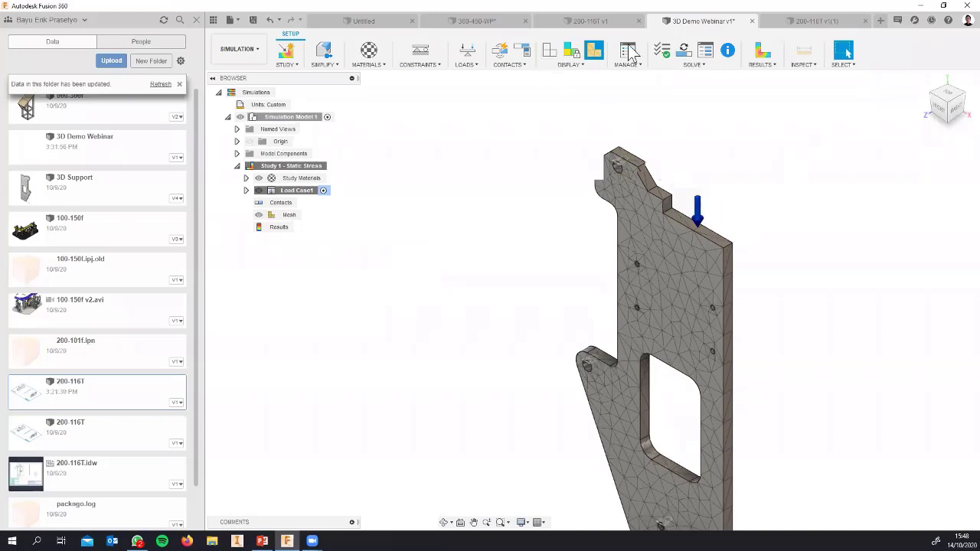
- Compare the On Cloud and Locally solving options for the Static Stress study without running it
left_click(686, 60)
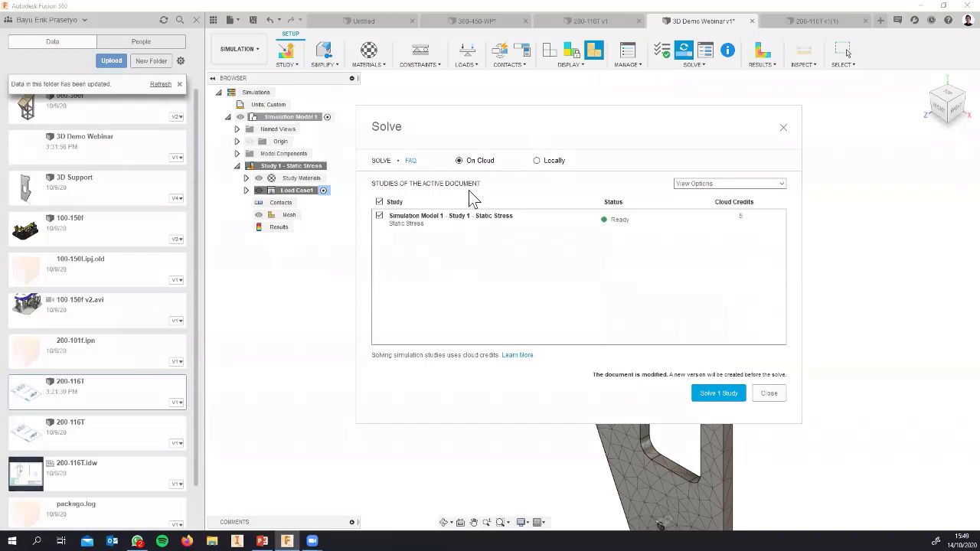
left_click(539, 161)
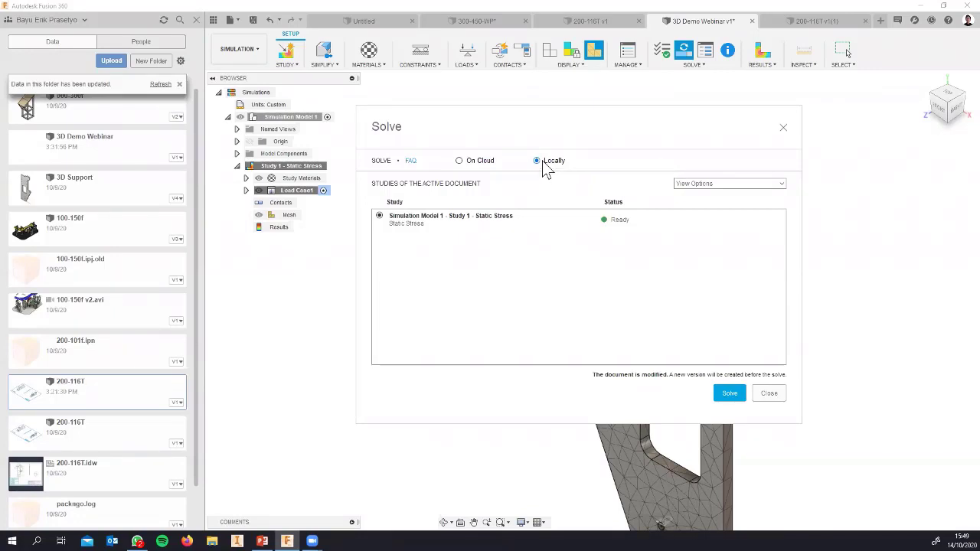
left_click(471, 161)
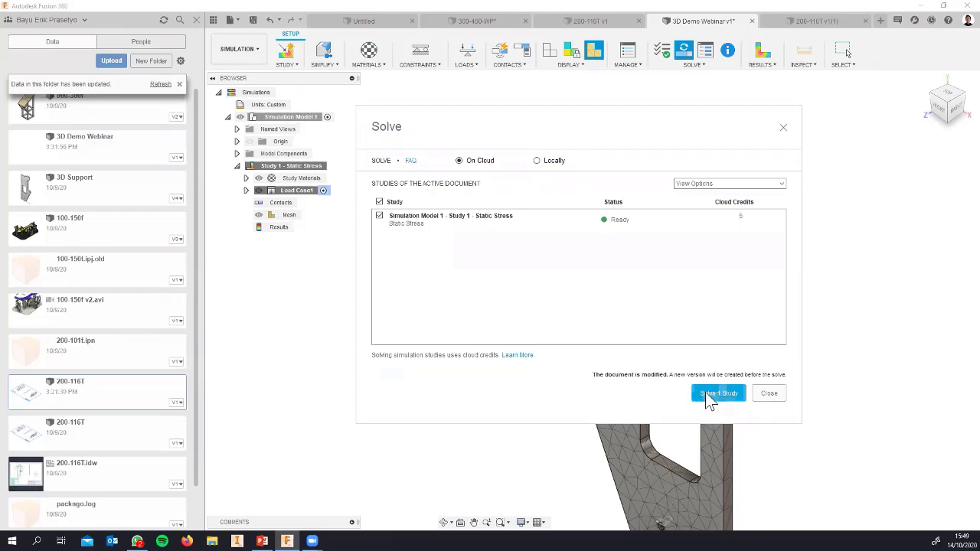
left_click(539, 162)
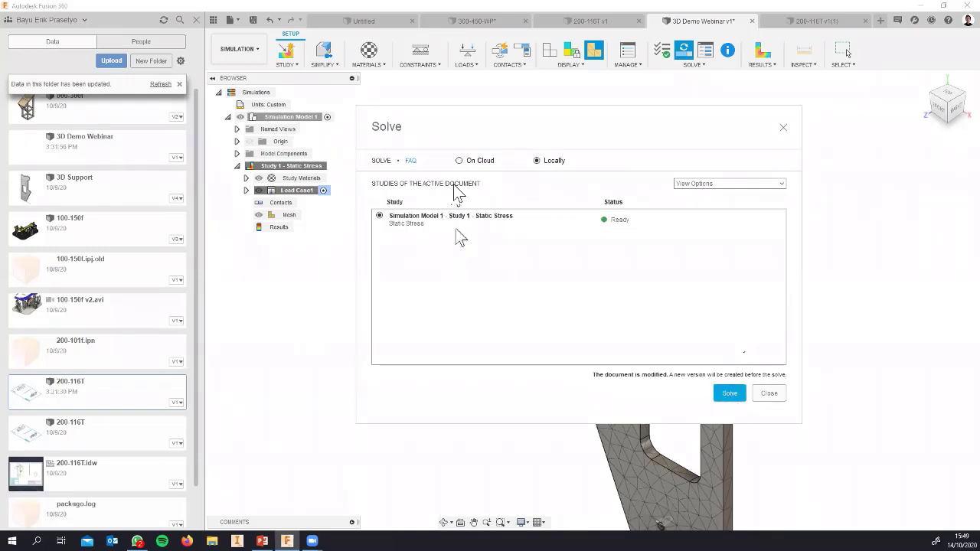
left_click(459, 163)
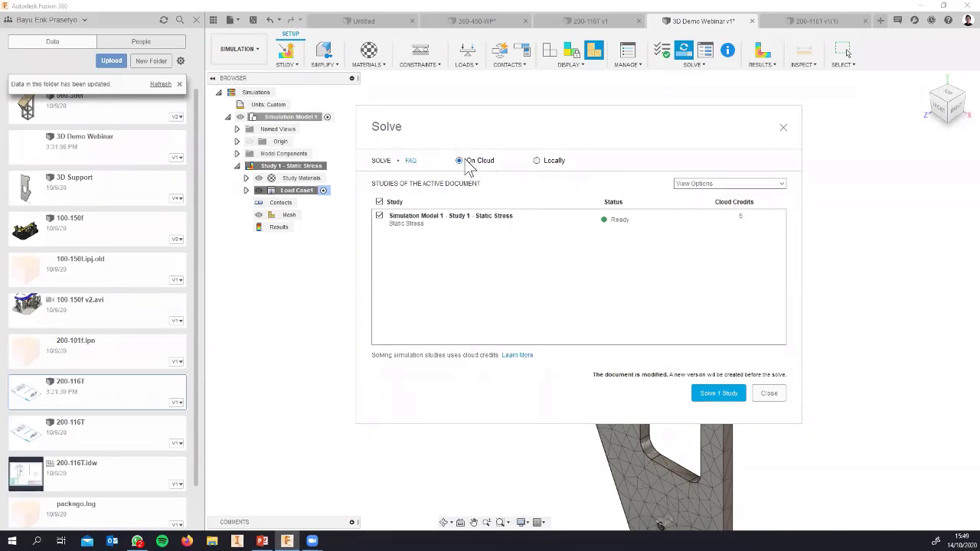
left_click(768, 394)
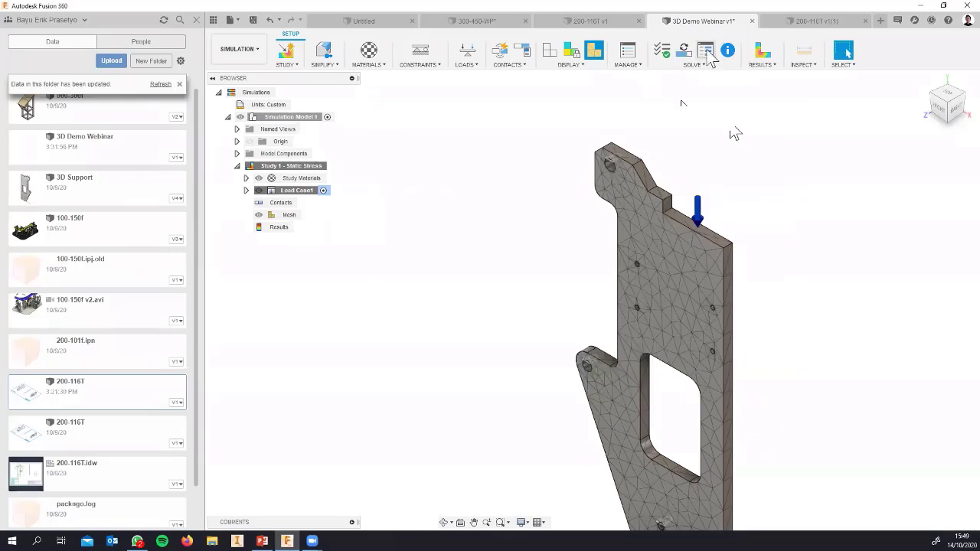
- Set the study's Adaptive Mesh Refinement control to Medium
left_click(630, 64)
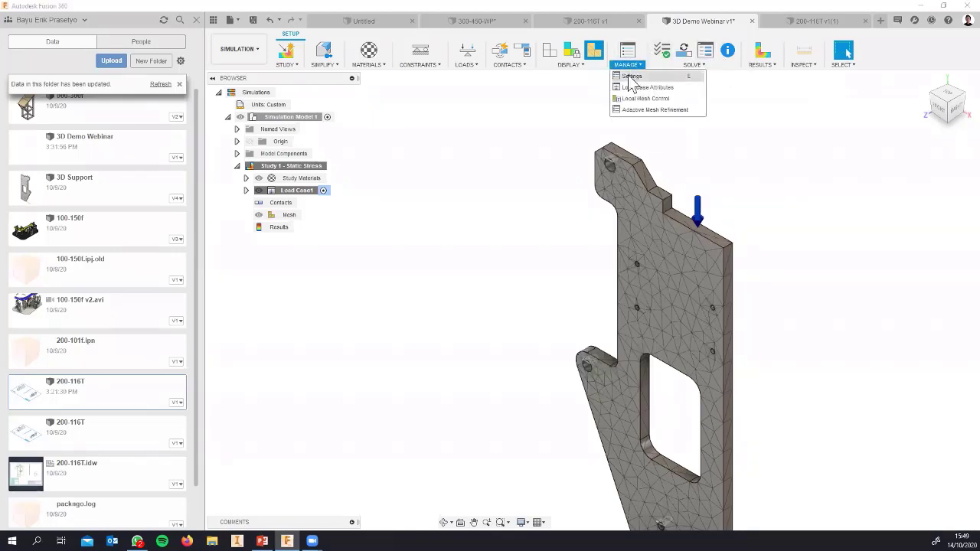
left_click(637, 115)
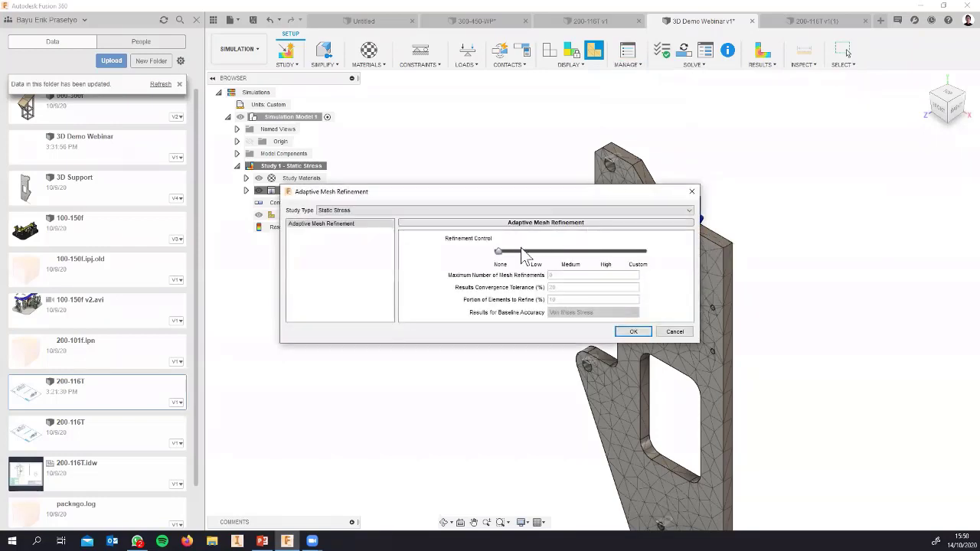
left_click_drag(501, 258, 560, 264)
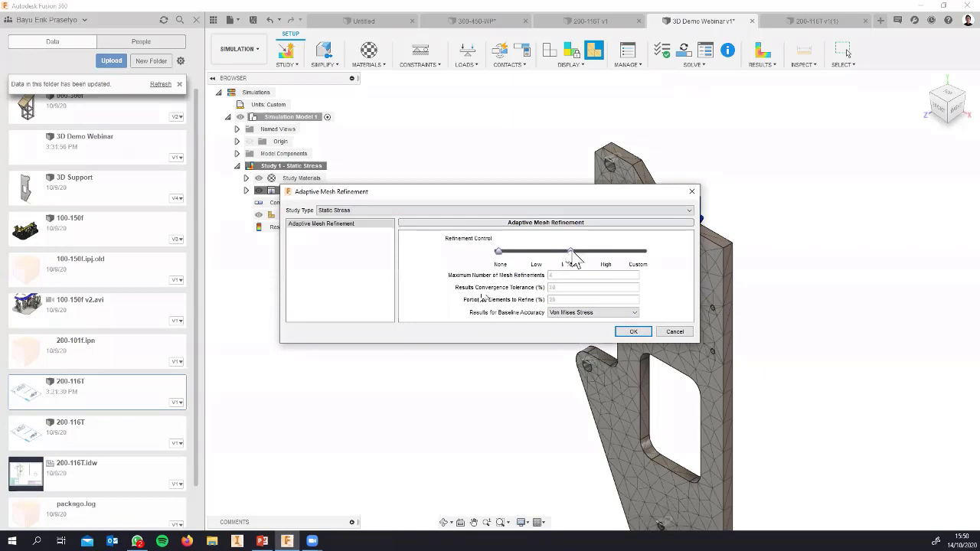
left_click(634, 332)
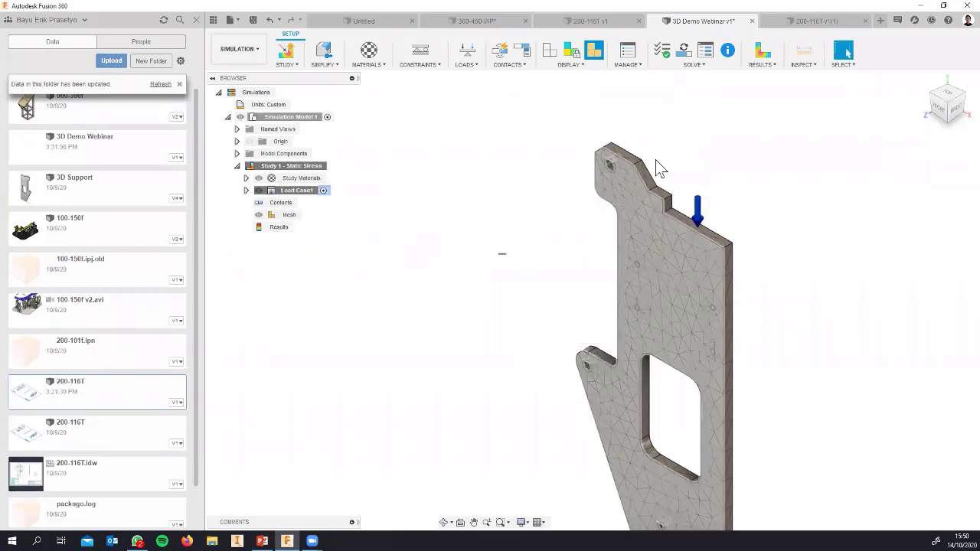
- Solve Study 1 - Static Stress on the cloud and dismiss the job status
left_click(684, 52)
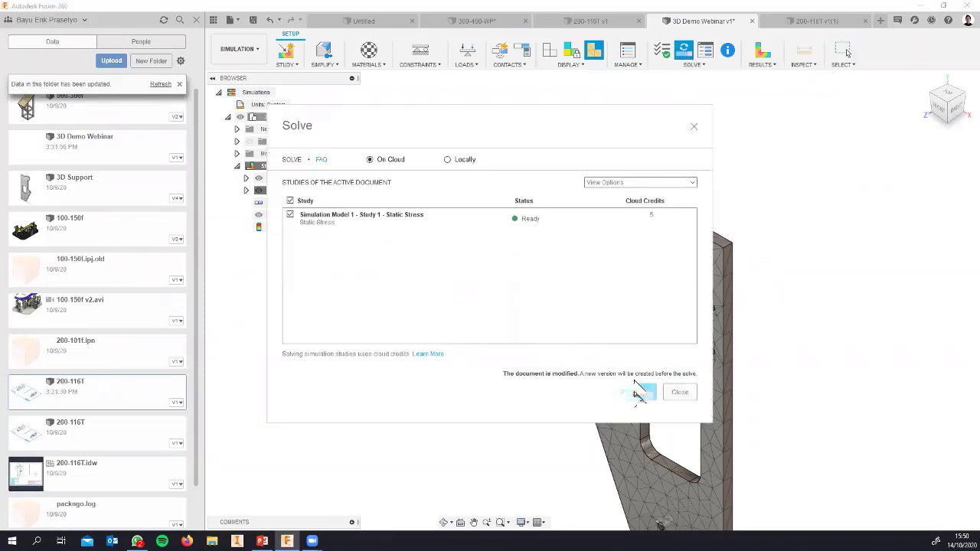
left_click(638, 393)
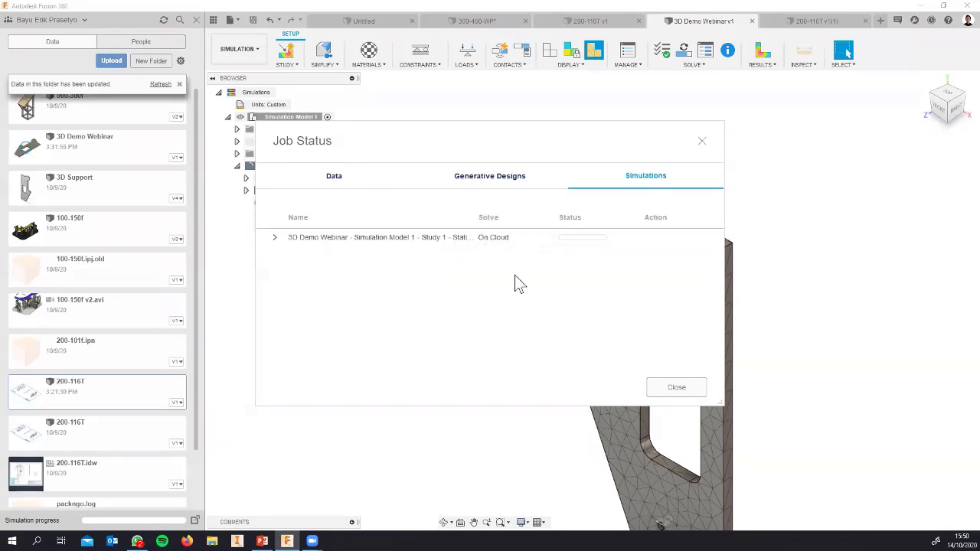
left_click(676, 388)
- Clone the Study 1 static stress study, including its load case
middle_click_drag(693, 314, 641, 231, "shift")
scroll(664, 226, "down", 3)
left_click(246, 190)
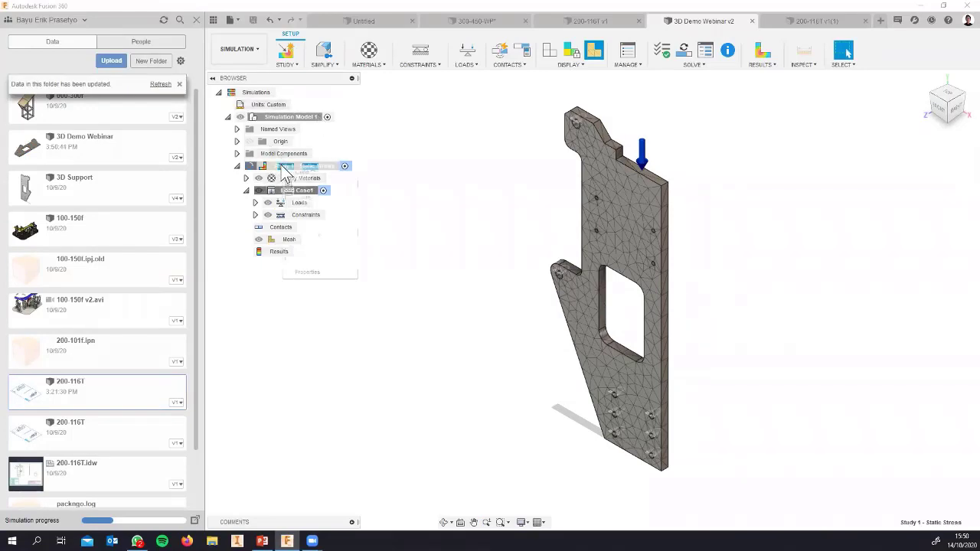
right_click(283, 168)
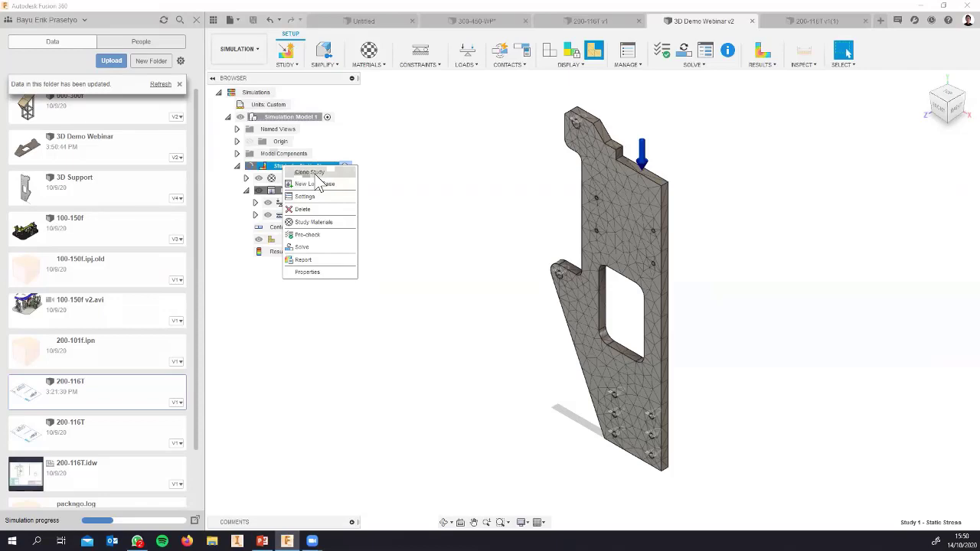
left_click(312, 172)
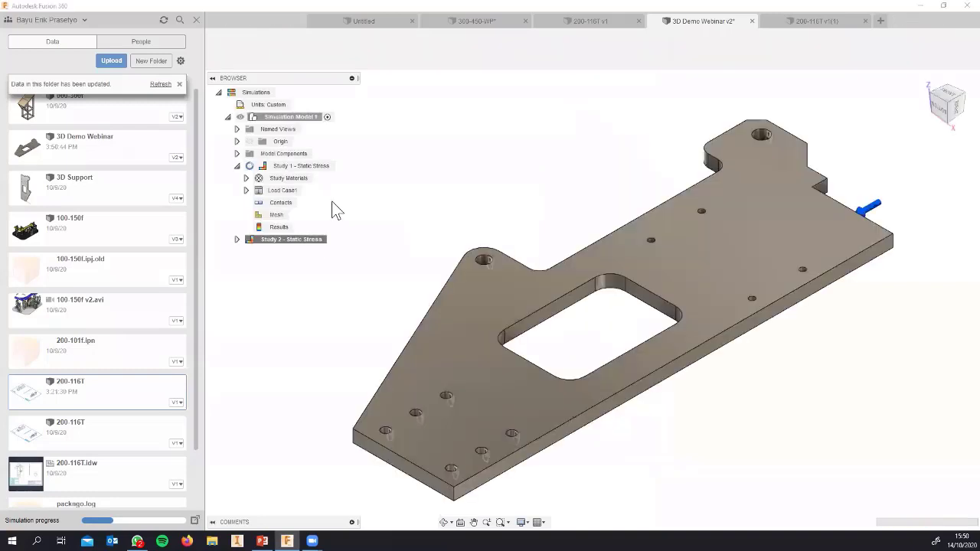
- Try setting Study 2's Adaptive Mesh Refinement control to None
right_click(305, 242)
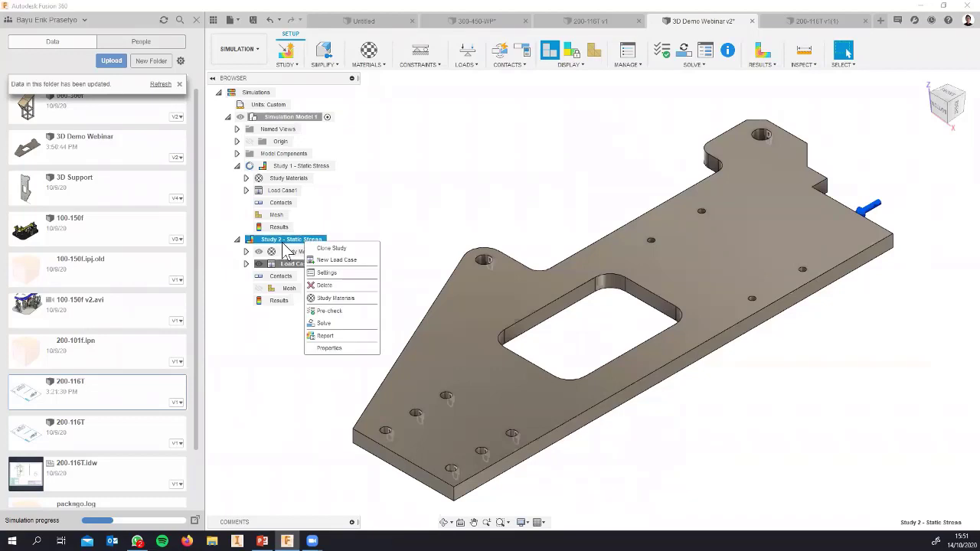
left_click(322, 275)
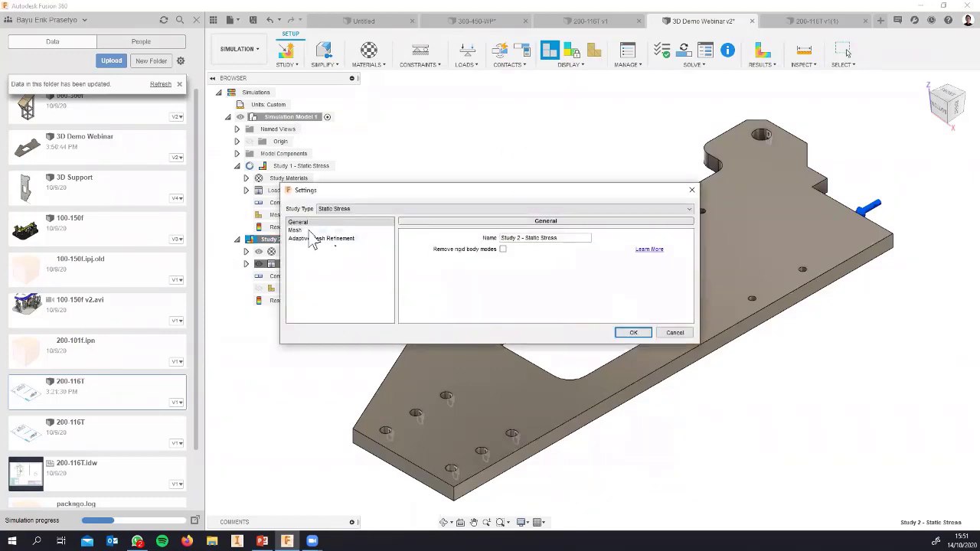
left_click(322, 239)
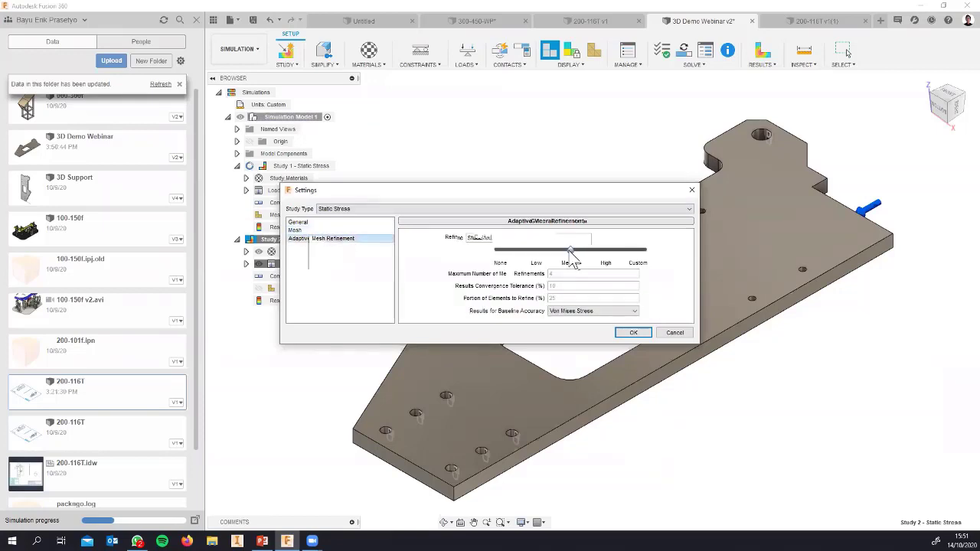
left_click_drag(570, 252, 518, 250)
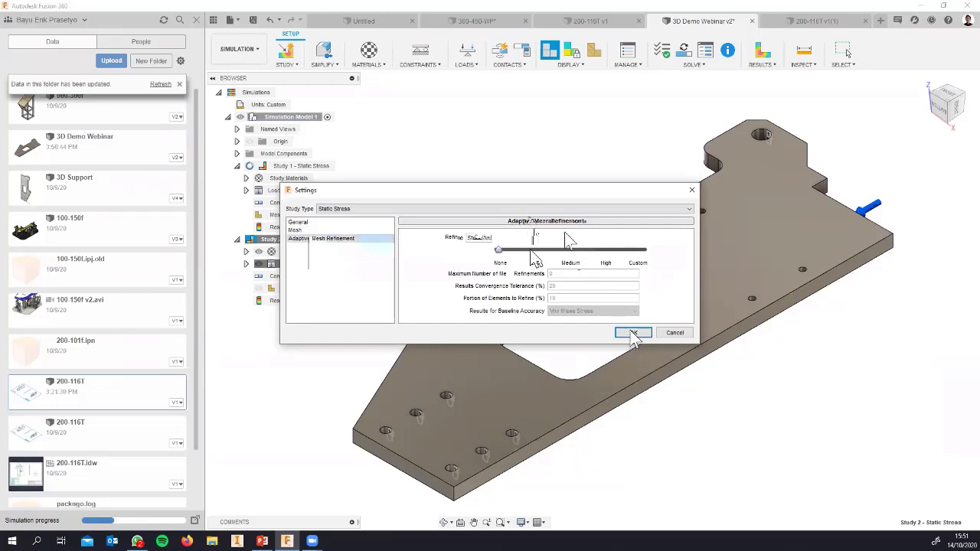
left_click(676, 333)
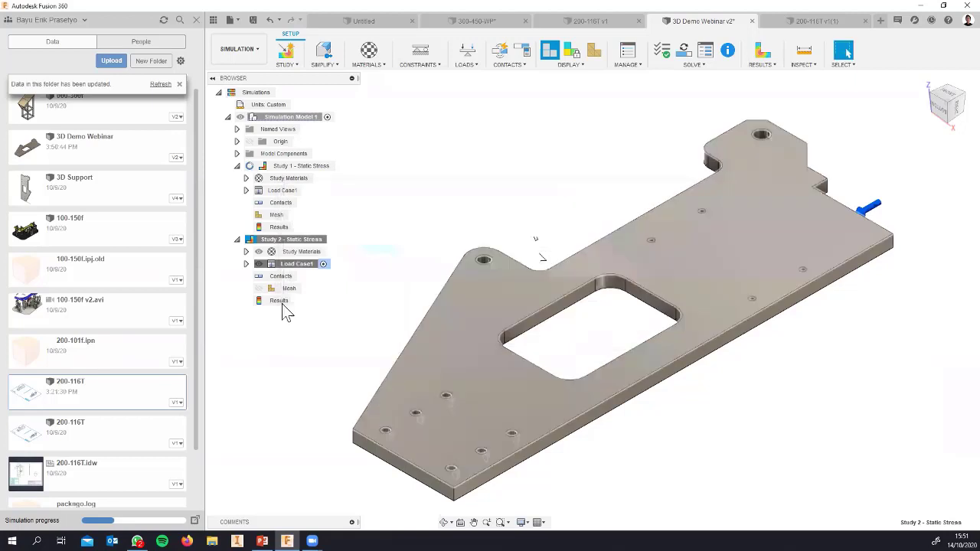
- Set the magnitude of the Force1 load in Study 2's Load Case1 to 150 N
left_click(246, 264)
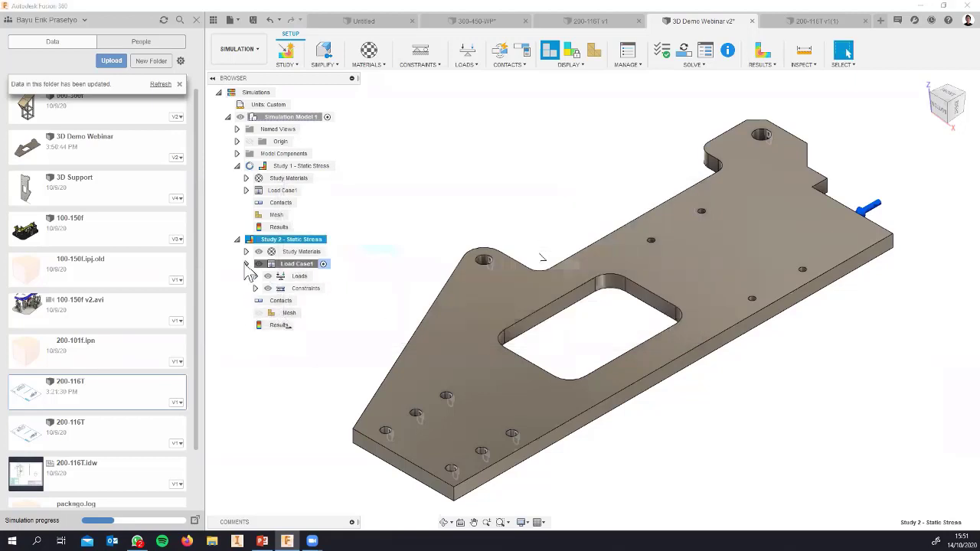
left_click(299, 277)
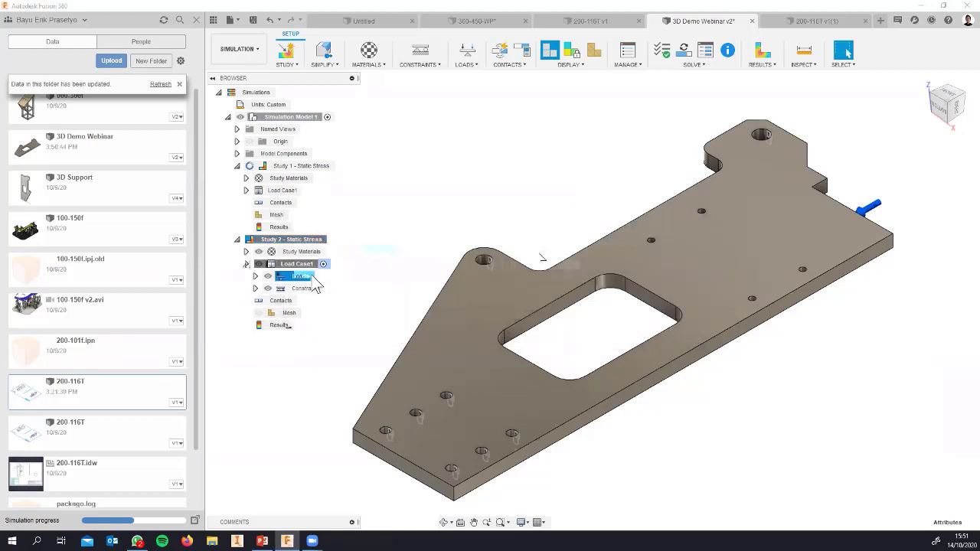
left_click(255, 277)
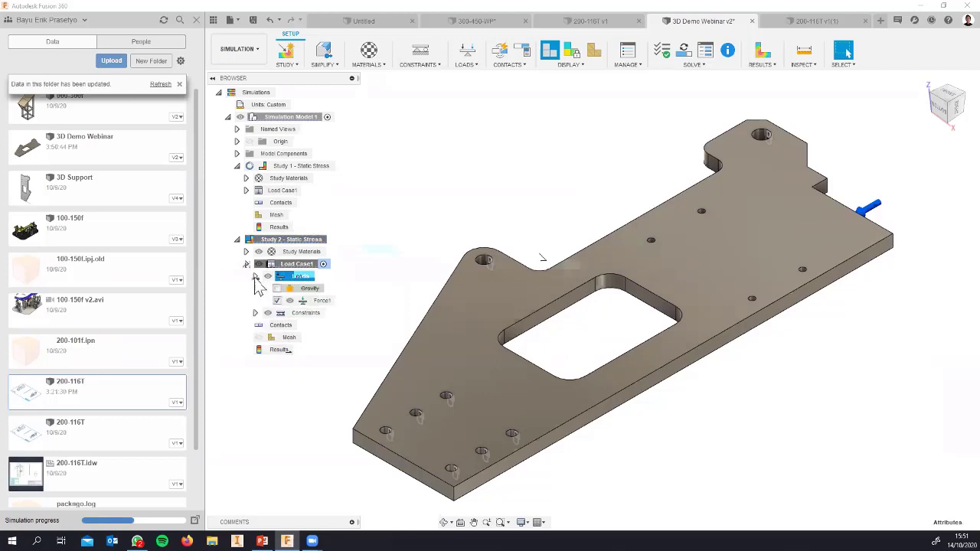
left_click(325, 301)
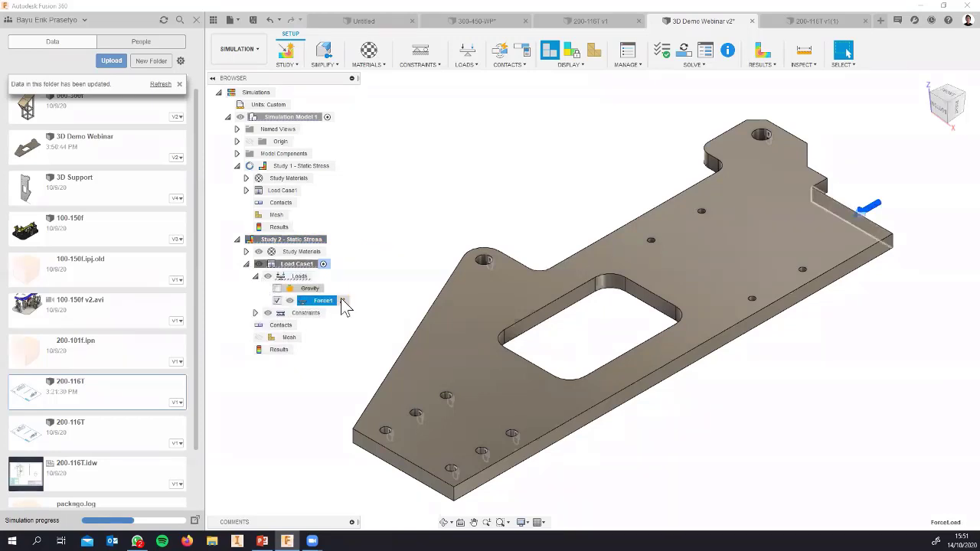
left_click(342, 300)
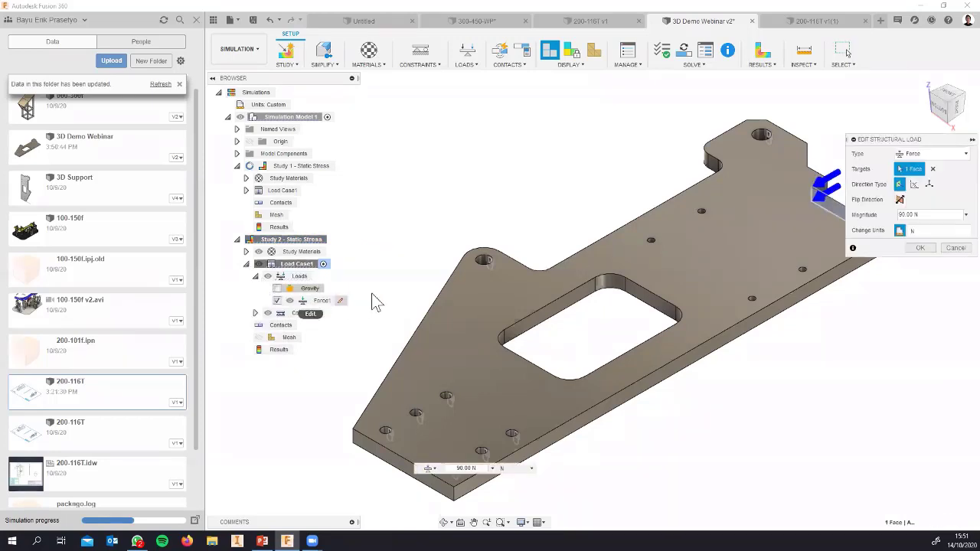
left_click(904, 214)
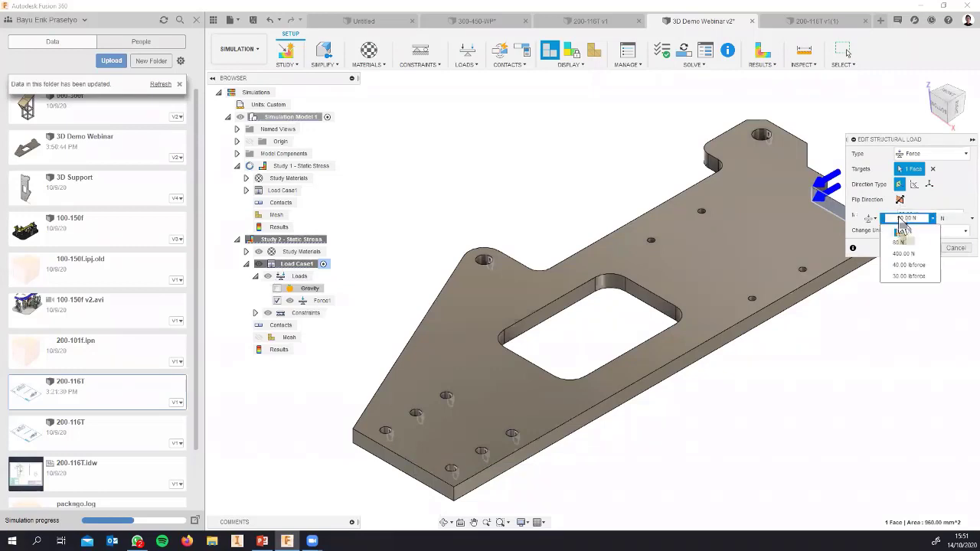
key("Delete")
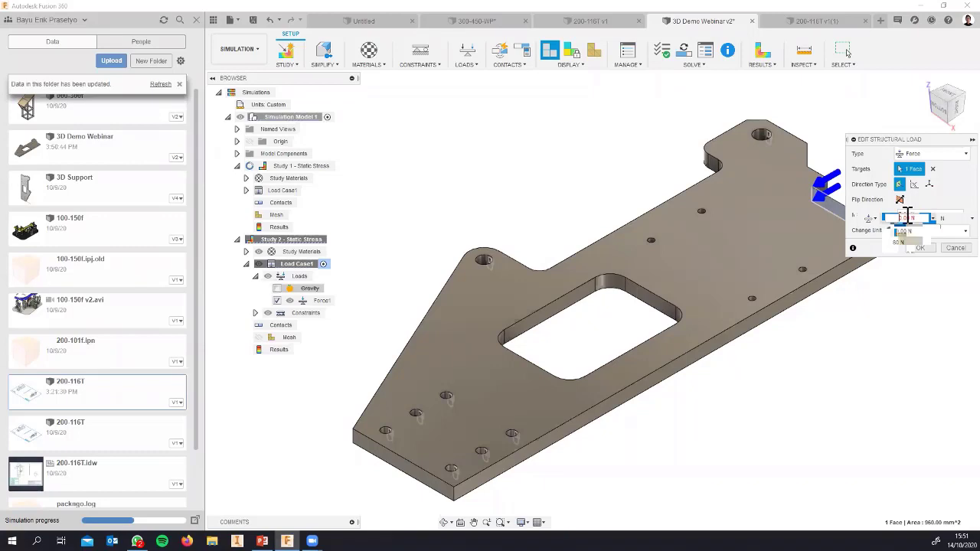
type("150.00 N")
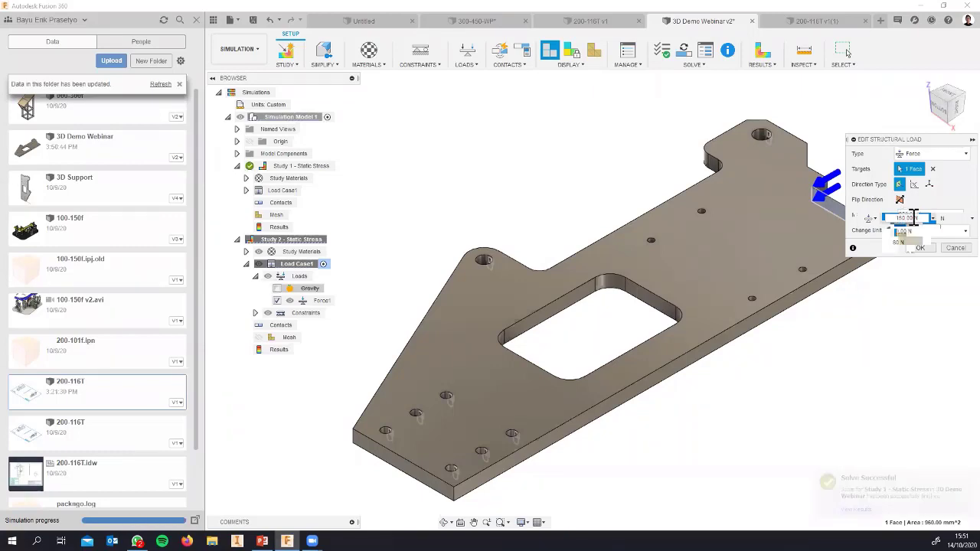
left_click(920, 248)
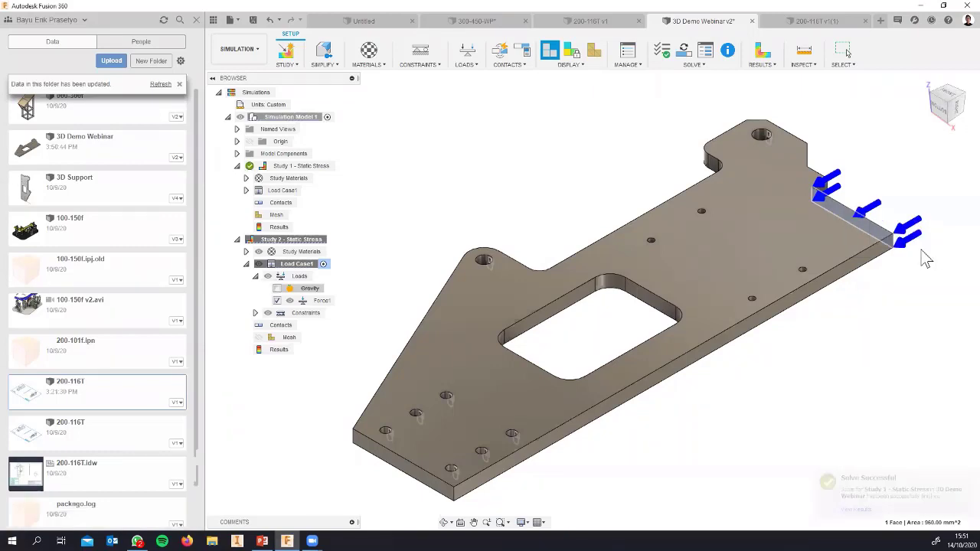
- Solve Study 2 - Static Stress on the cloud
left_click(948, 97)
left_click_drag(945, 92, 703, 151)
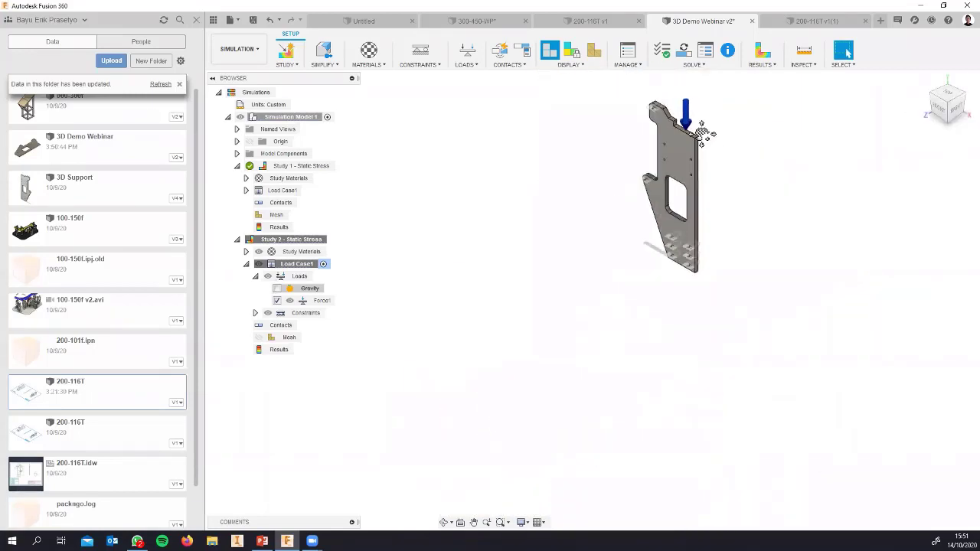
left_click(687, 52)
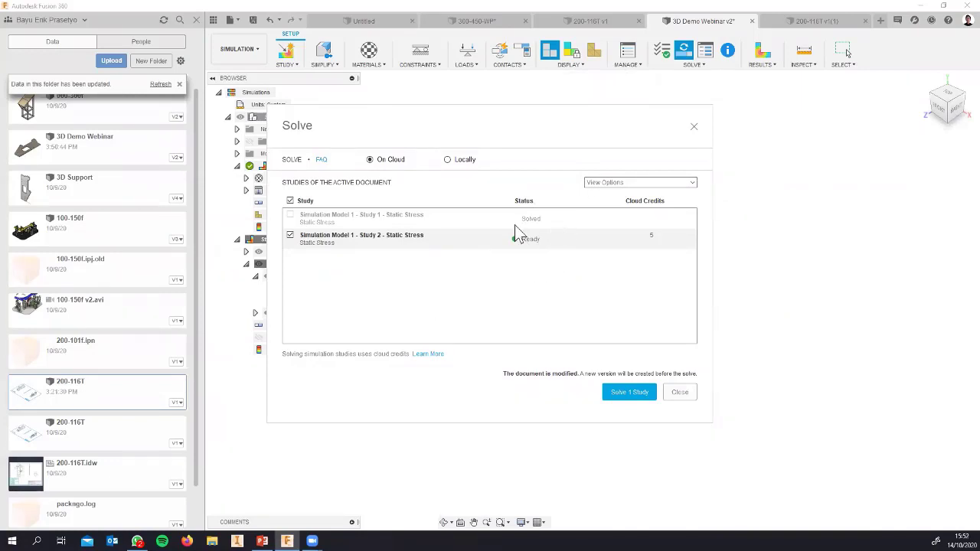
left_click(626, 392)
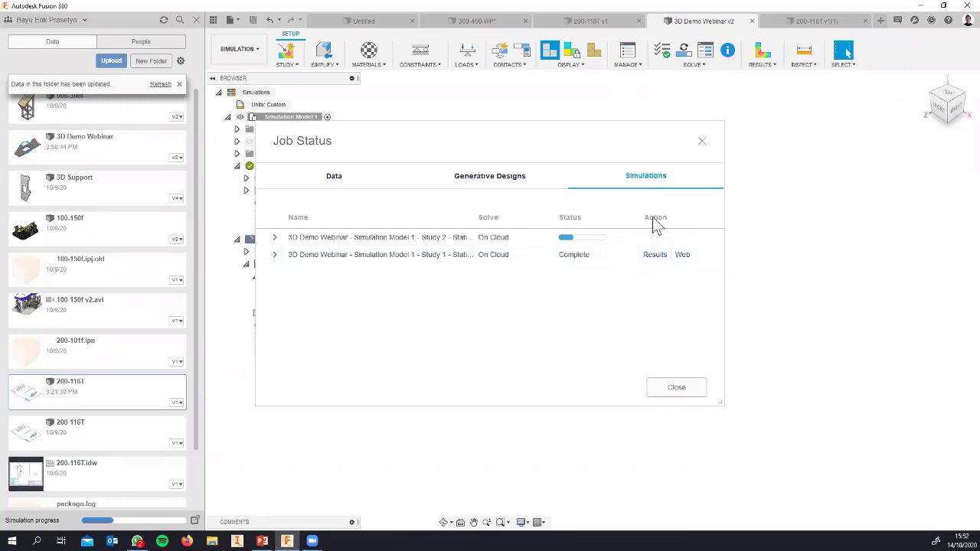
- Open Study 1's results, examine the safety factor on the plate, and dismiss the results details
left_click(655, 255)
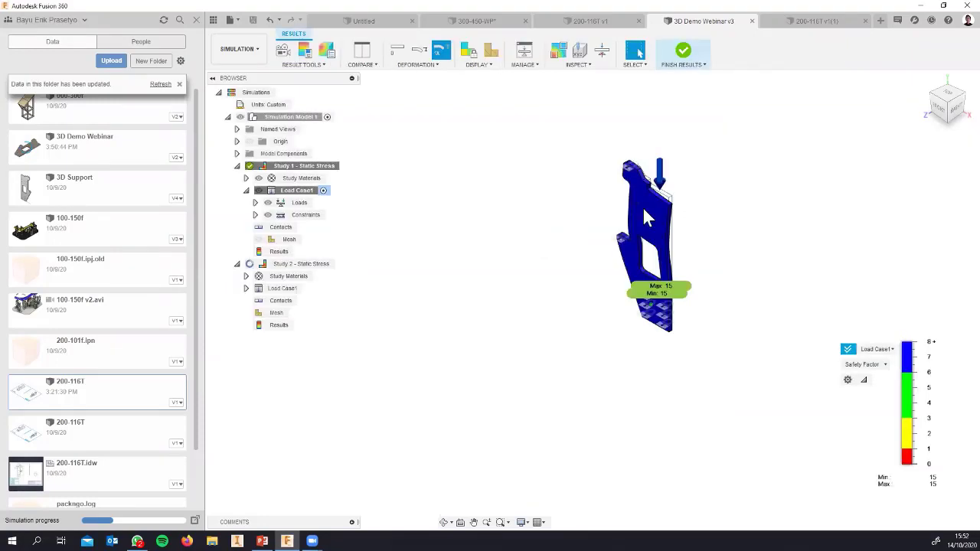
scroll(666, 205, "up", 5)
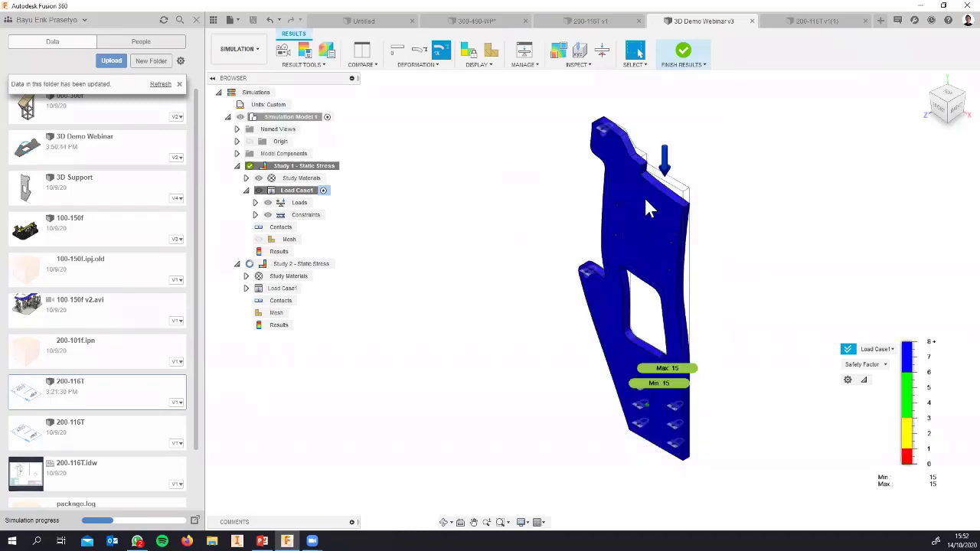
scroll(647, 205, "down", 3)
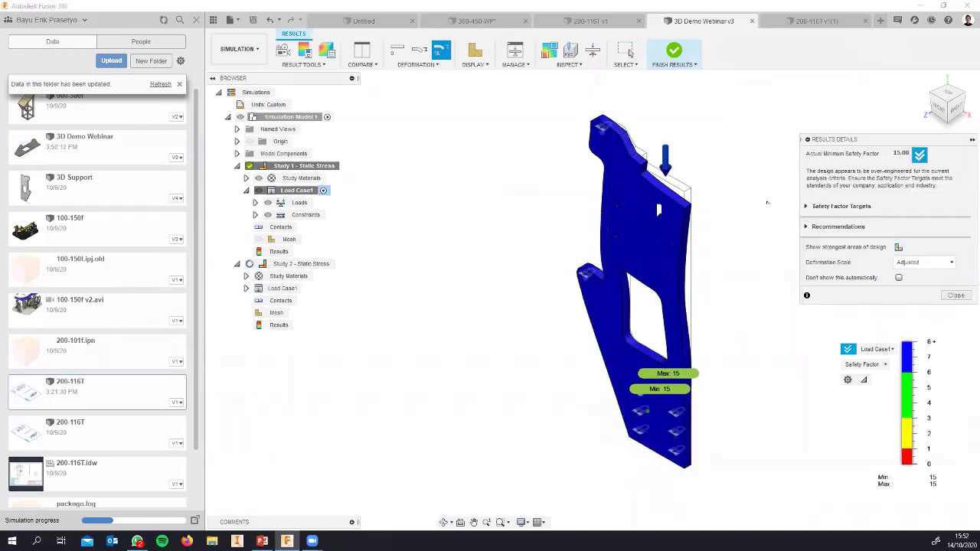
left_click(954, 296)
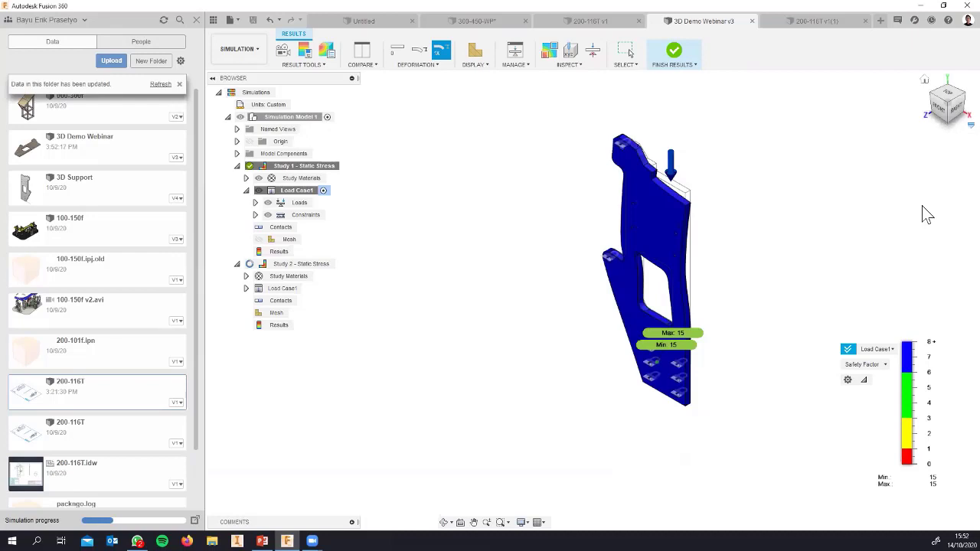
- Display the Von Mises stress result for Study 1 and examine its distribution across the plate
left_click(882, 365)
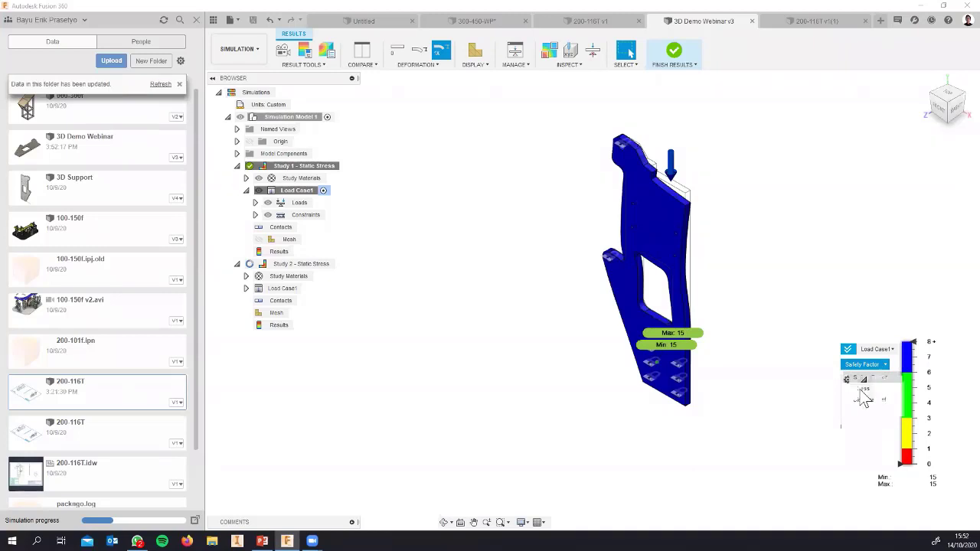
left_click(863, 390)
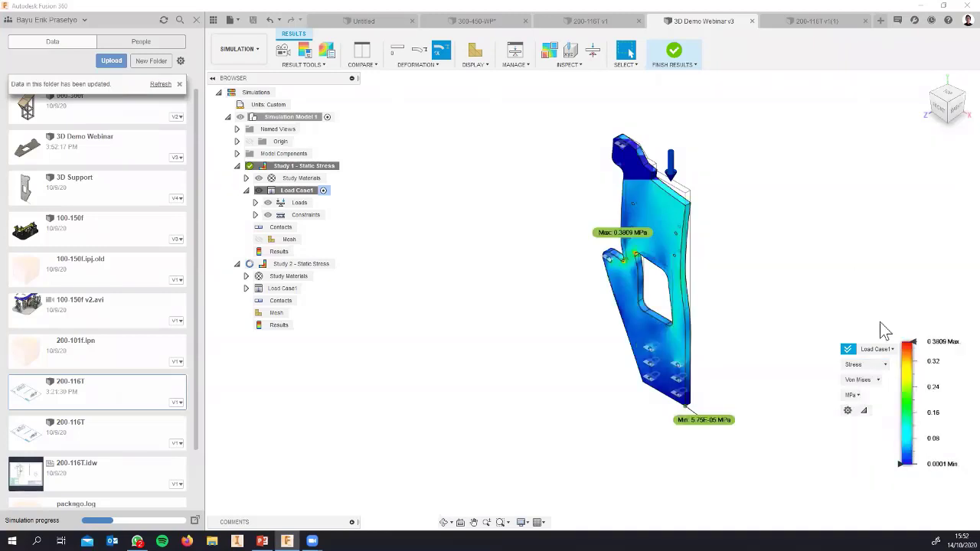
middle_click_drag(674, 182, 642, 206)
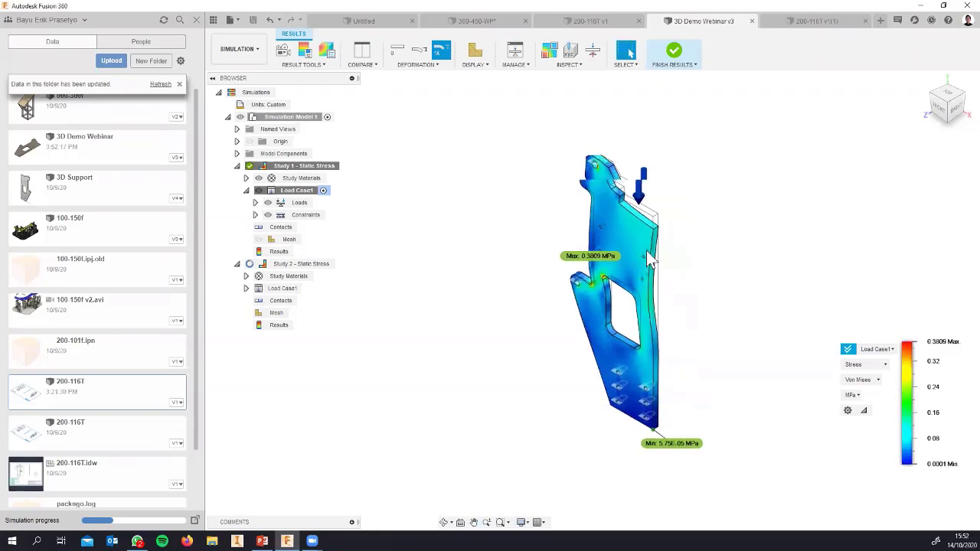
scroll(646, 251, "up", 3)
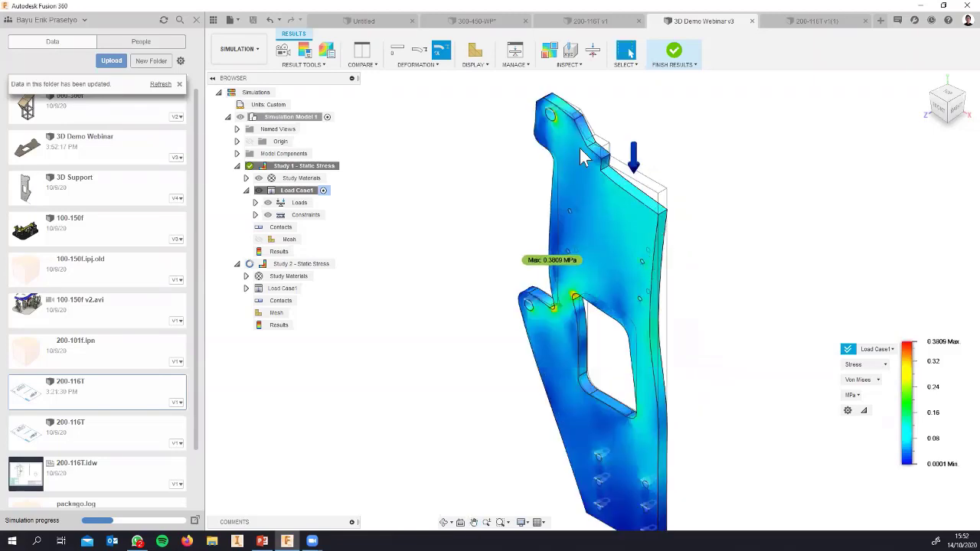
scroll(582, 157, "down", 1)
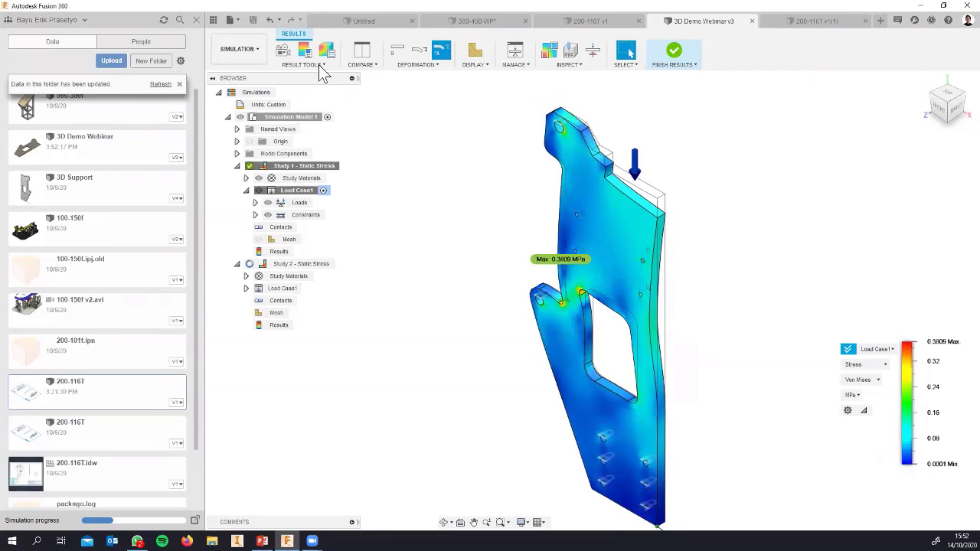
- Show Study 1's Convergence Plot for Von Mises beside the plate, and switch to the PowerPoint presentation
left_click(315, 66)
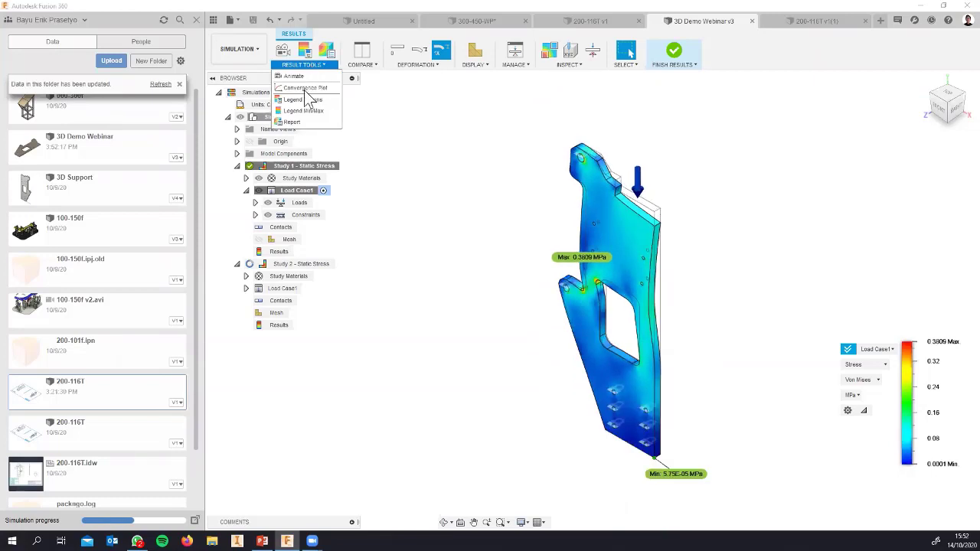
left_click(305, 88)
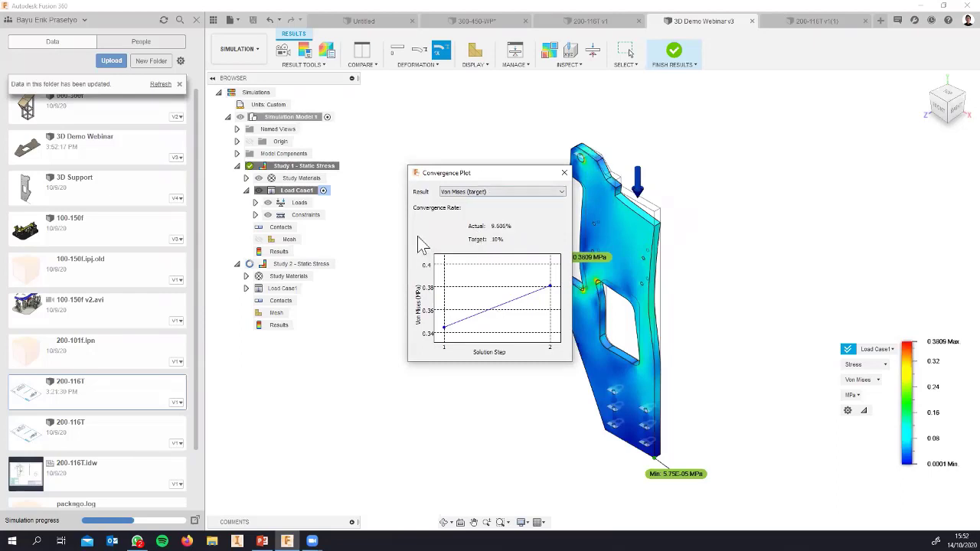
left_click_drag(444, 173, 356, 191)
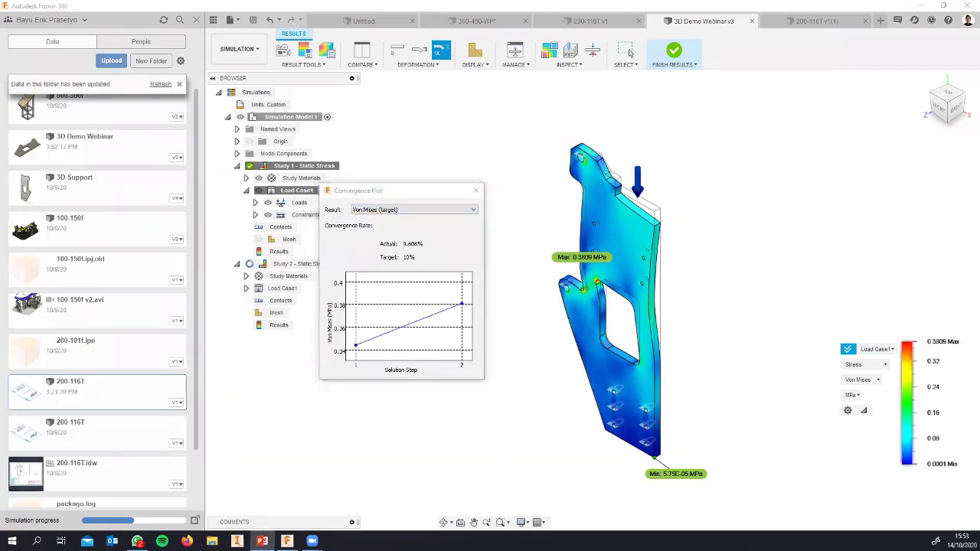
key("alt+Tab")
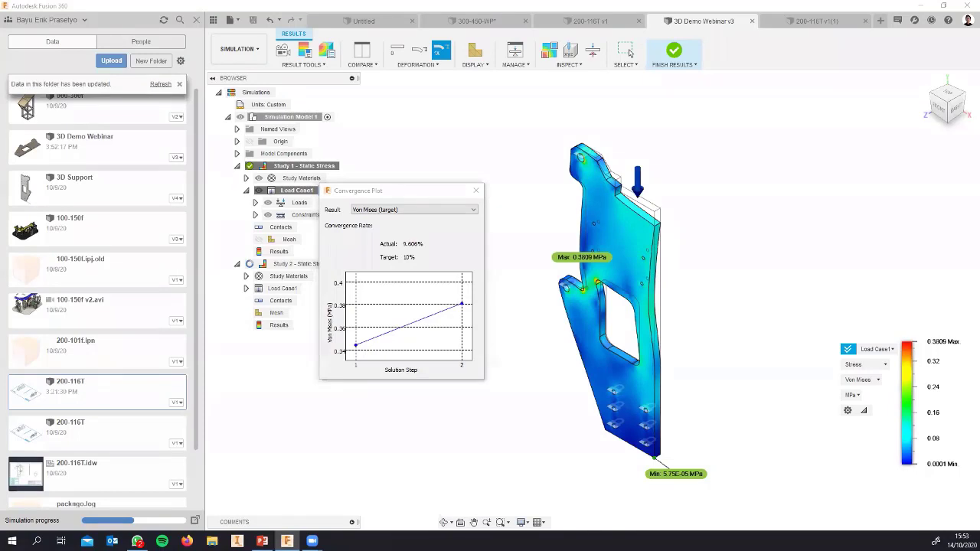
key("alt+Tab")
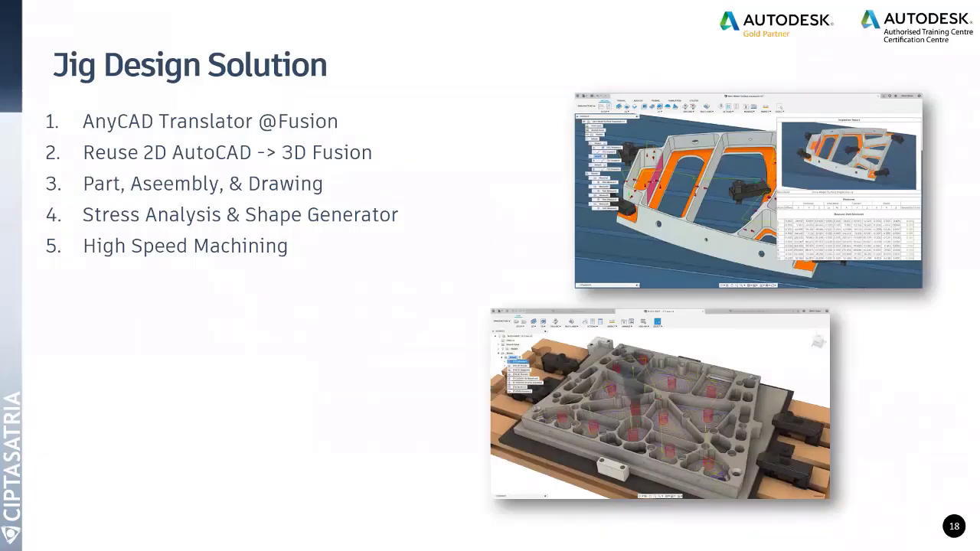